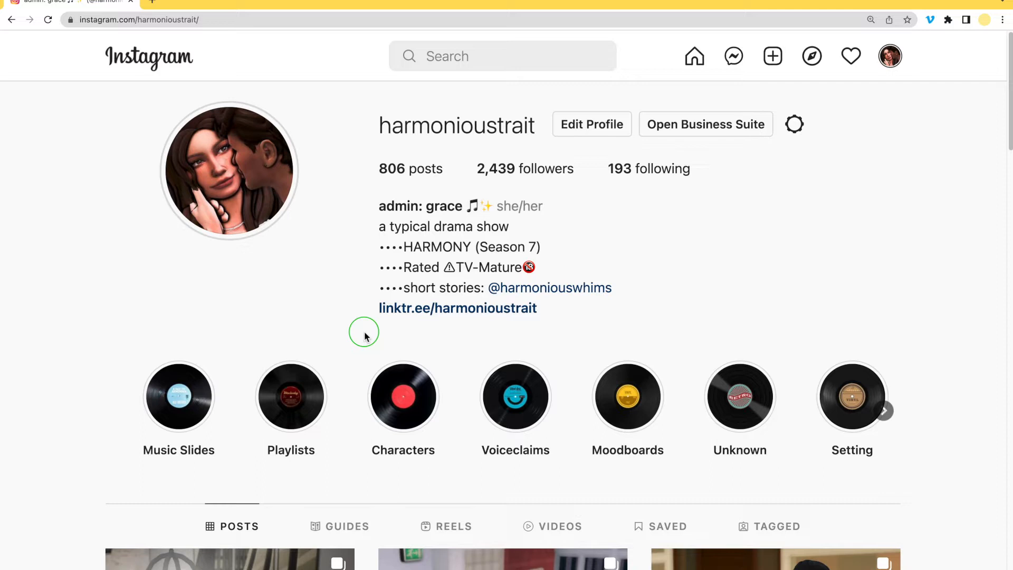
# Look over the Linktree page linked in the Instagram profile's bio, and close it
pyautogui.click(419, 308)
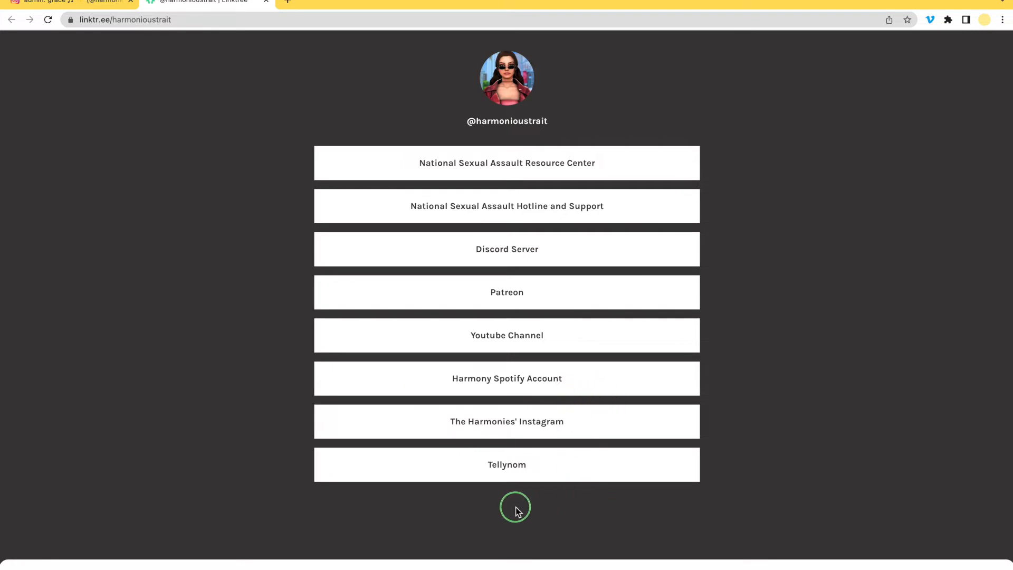
pyautogui.click(266, 2)
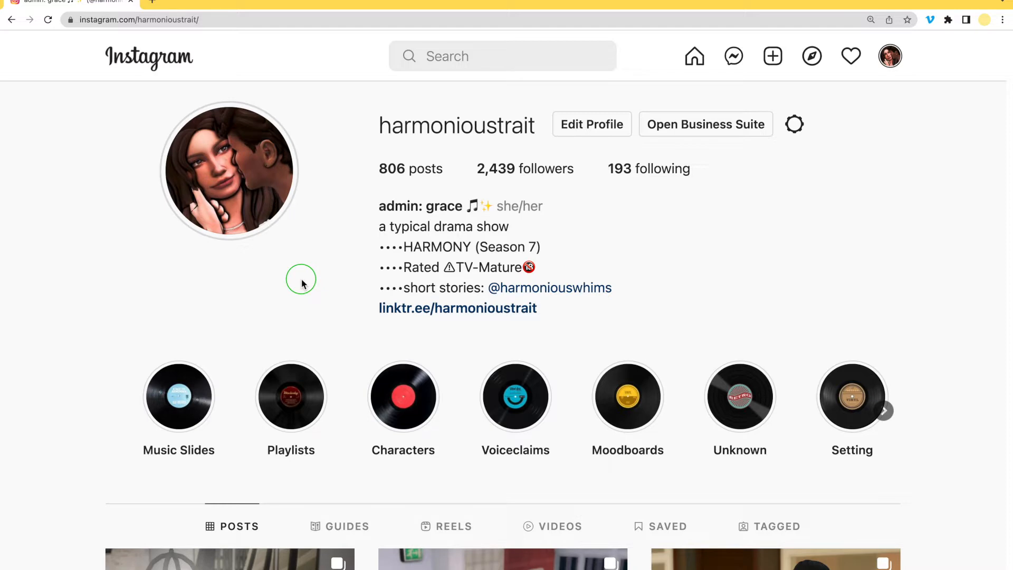
# Switch to Adobe InDesign and name the new document PostTemplate
pyautogui.hotkey('ctrl', 'Left')
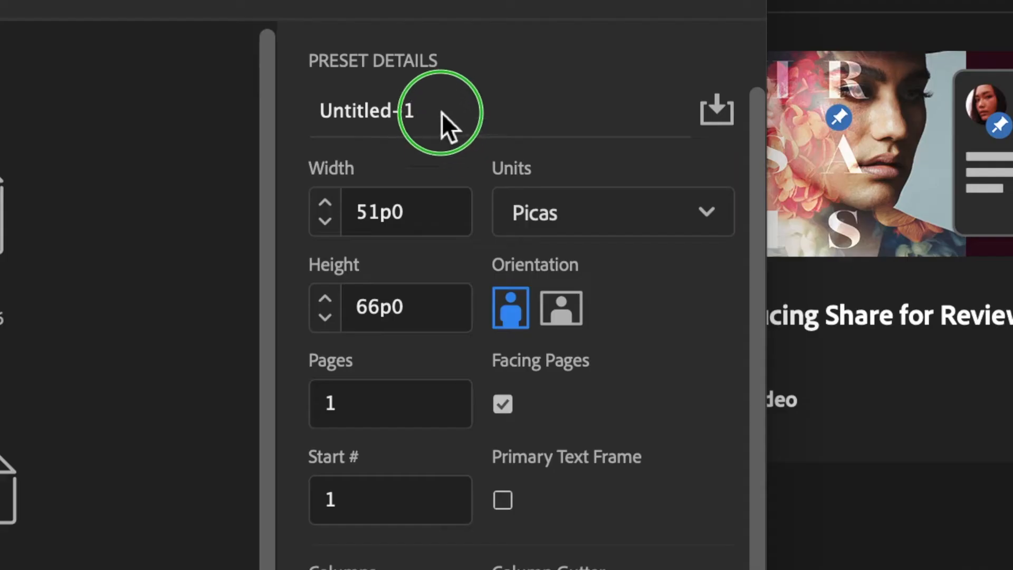
pyautogui.click(724, 143)
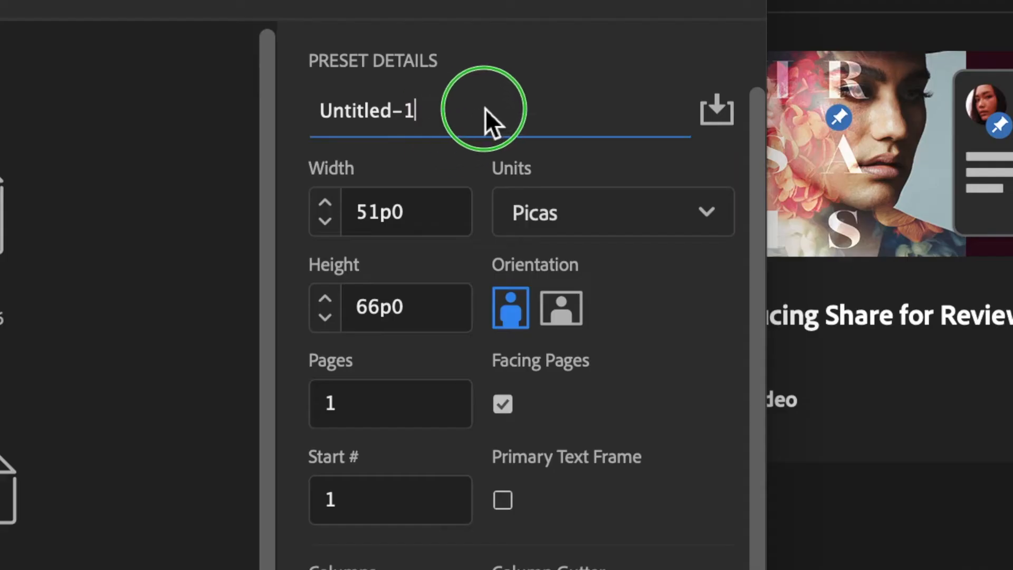
pyautogui.moveTo(474, 108); pyautogui.dragTo(319, 108)
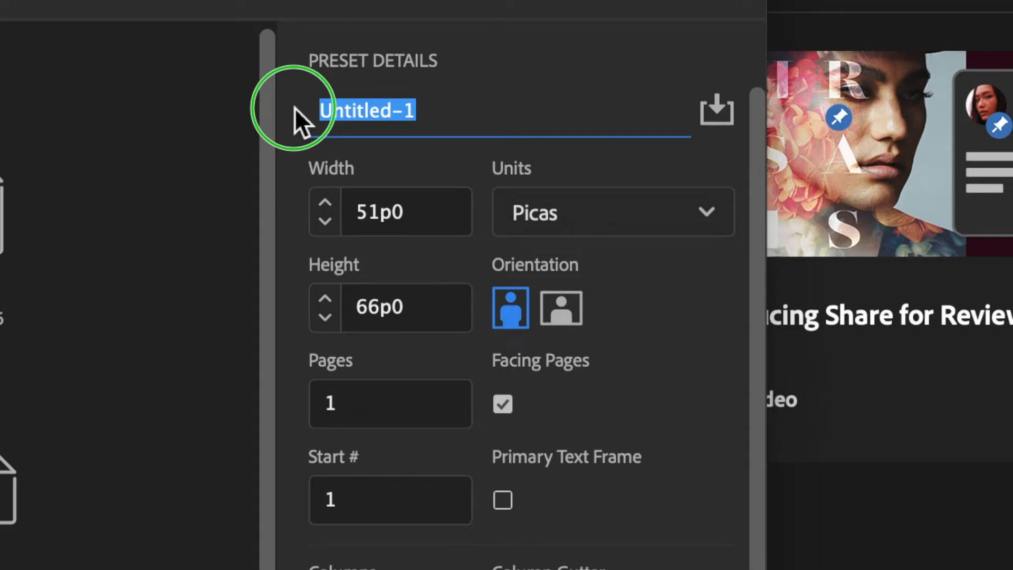
pyautogui.write('PostTemp')
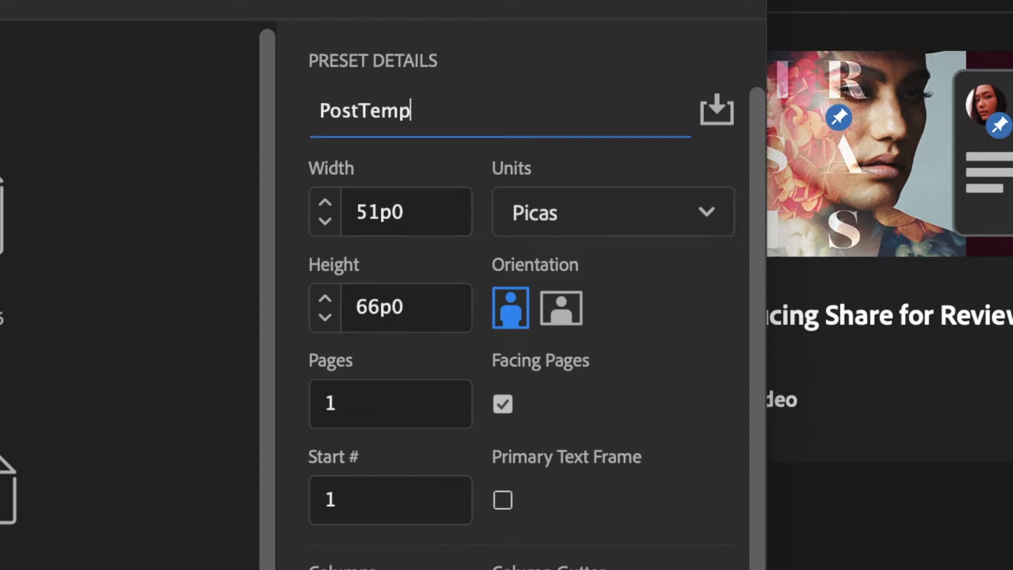
pyautogui.write('late')
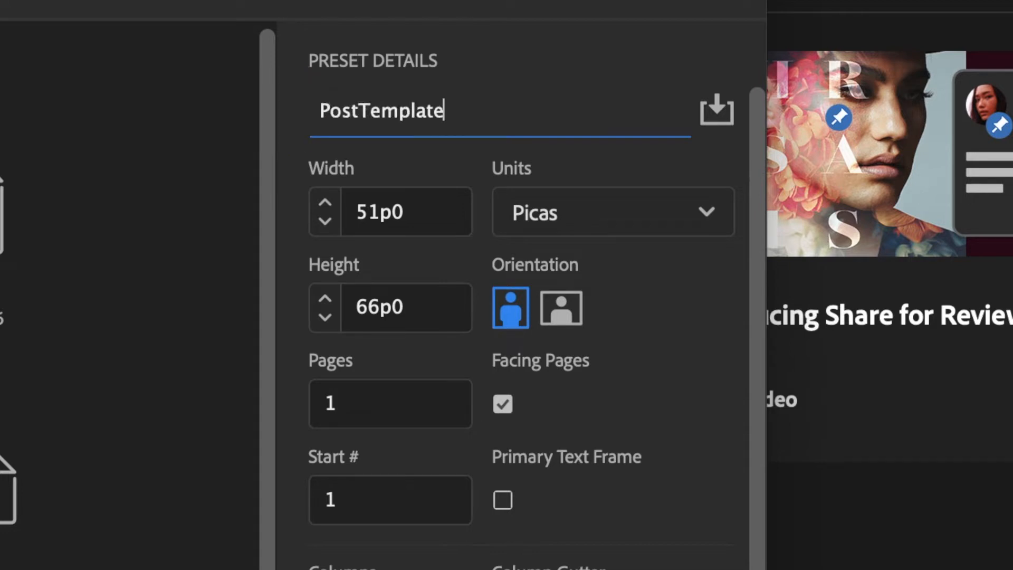
# Set the new document's units to Pixels and its size to 1050 px wide by 1200 px high
pyautogui.click(575, 214)
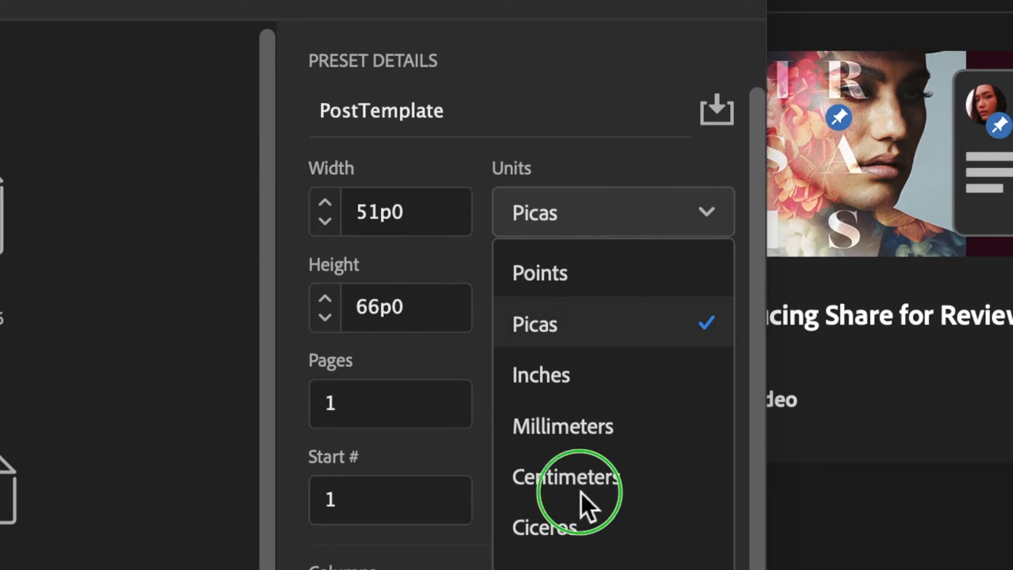
pyautogui.click(575, 567)
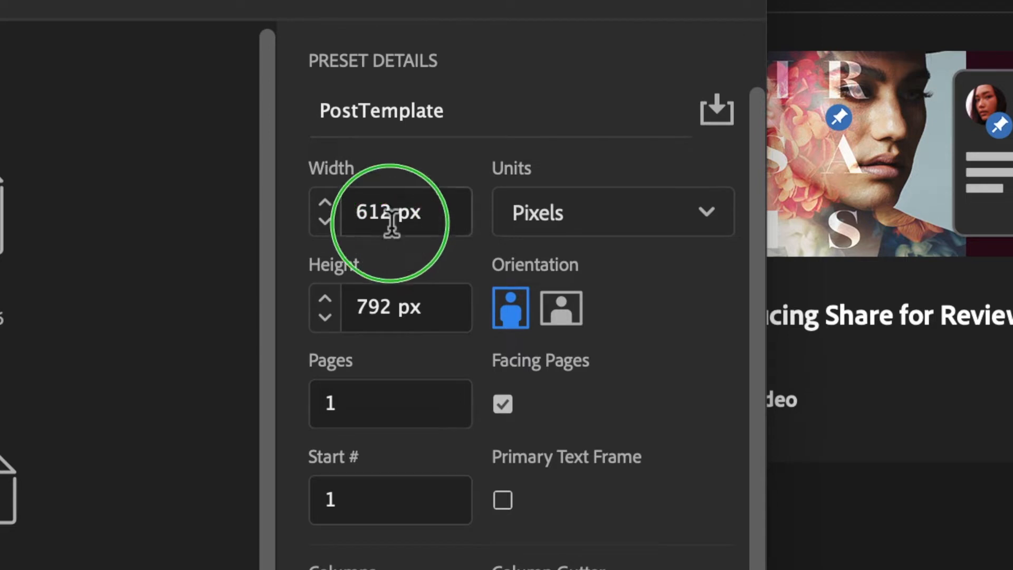
pyautogui.moveTo(394, 207); pyautogui.dragTo(357, 211)
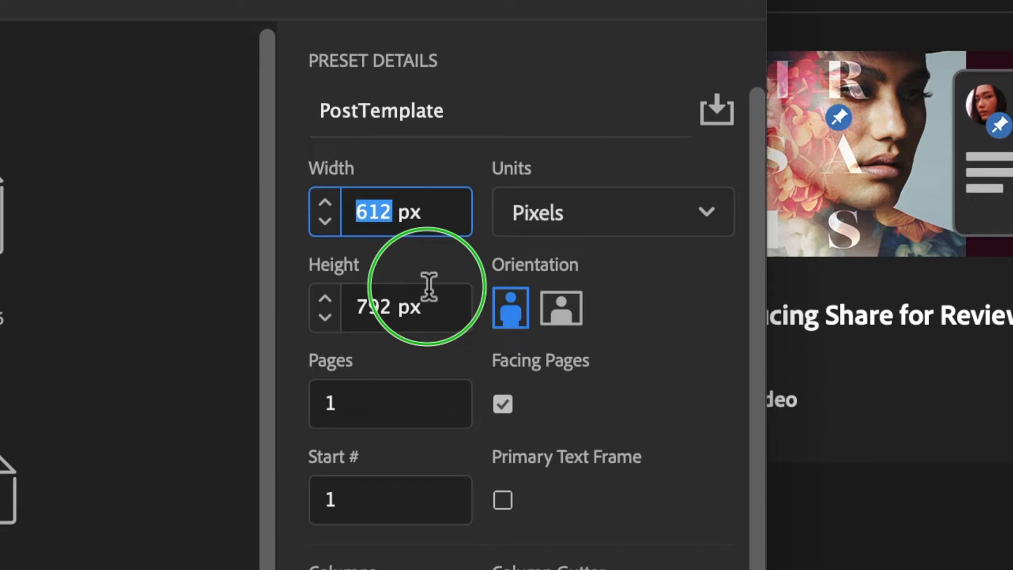
pyautogui.write('1050')
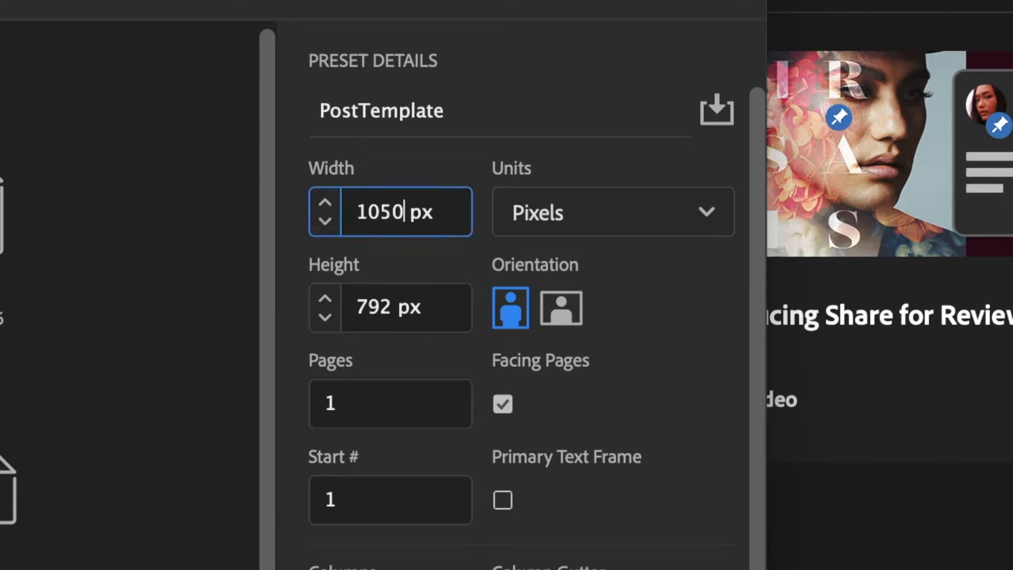
pyautogui.write('120')
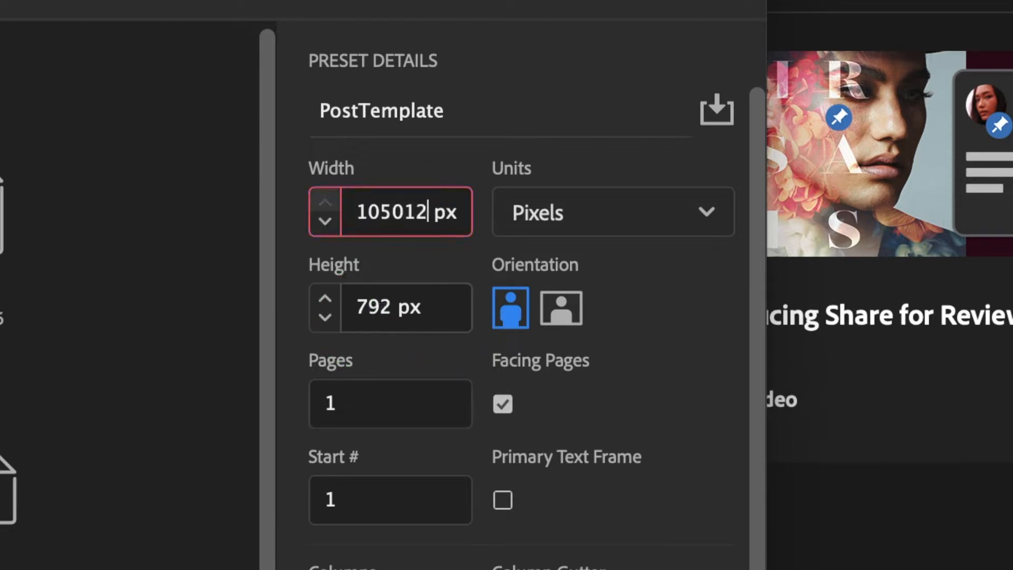
pyautogui.press('BackSpace')
pyautogui.press('BackSpace')
pyautogui.press('BackSpace')
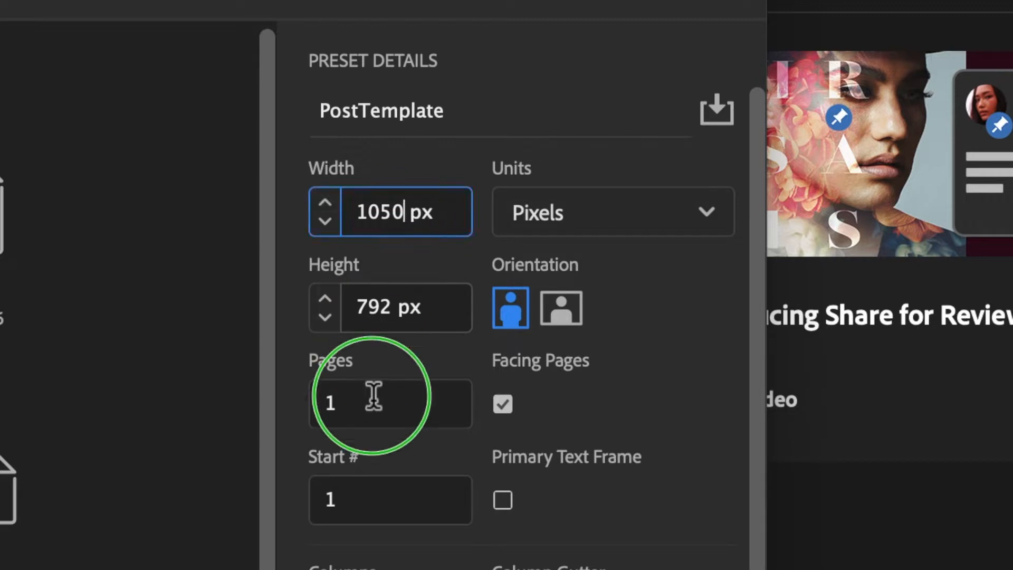
pyautogui.doubleClick(376, 304)
pyautogui.write('1200')
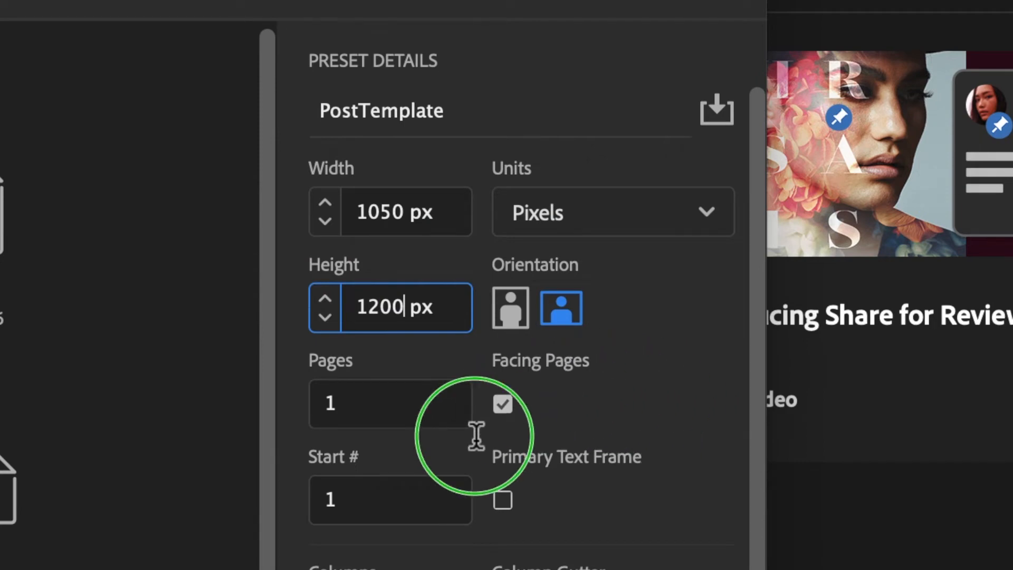
# Turn off facing pages and set the new document's page count to 10
pyautogui.click(504, 404)
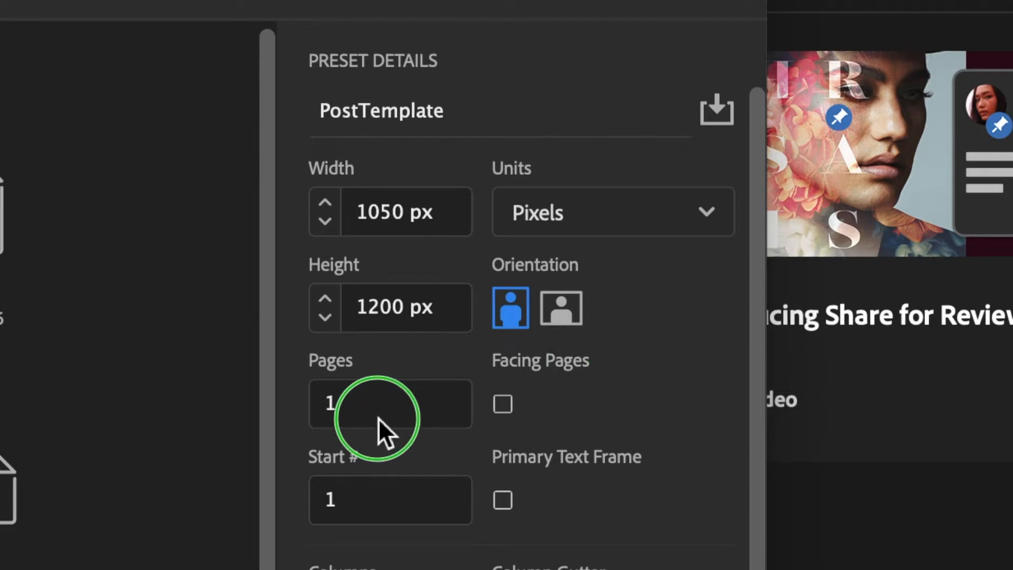
pyautogui.click(364, 406)
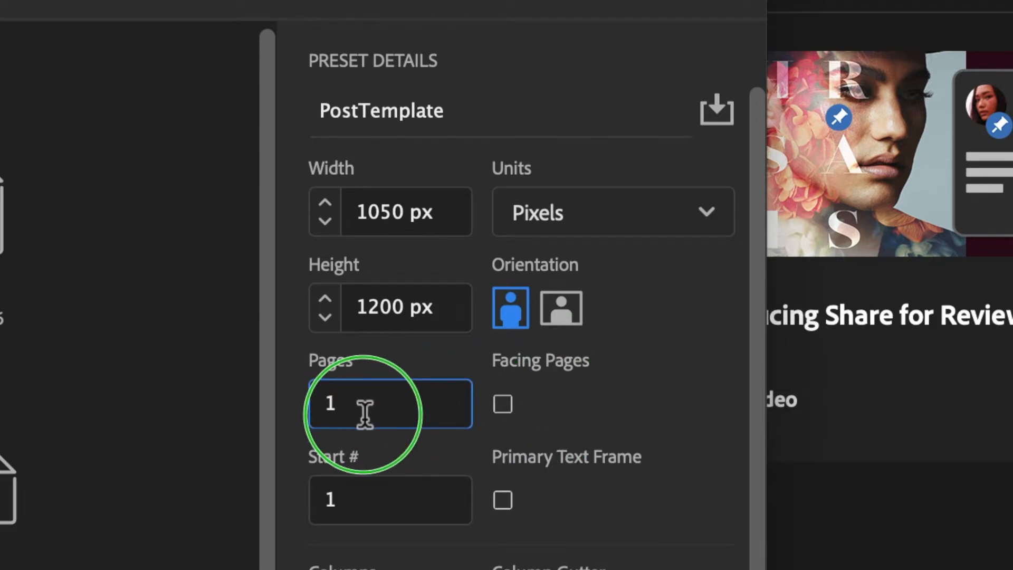
pyautogui.write('0')
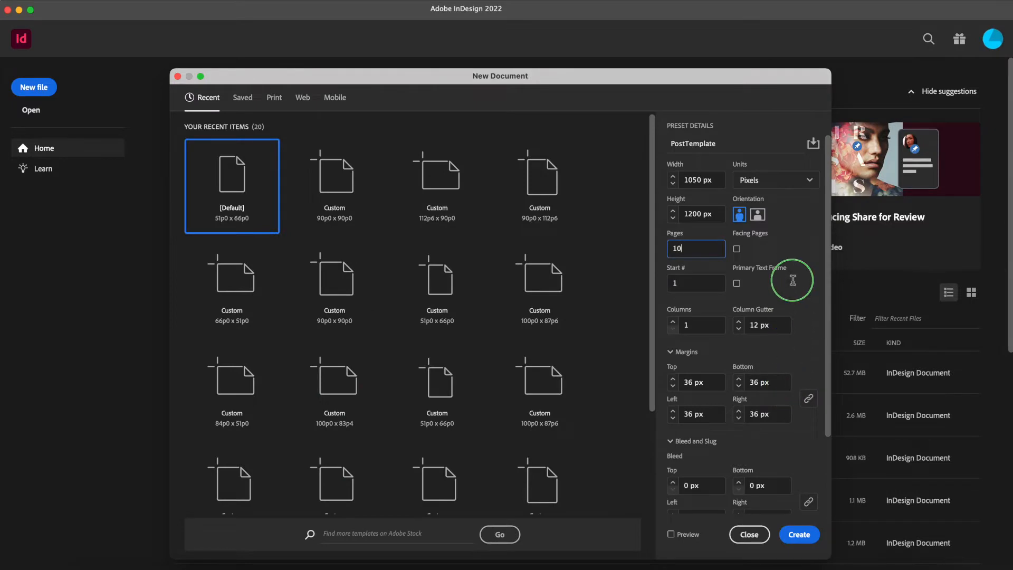
# Check the margin, bleed and slug settings and create the PostTemplate document
pyautogui.scroll(-3, 794, 279)
pyautogui.scroll(3, 793, 284)
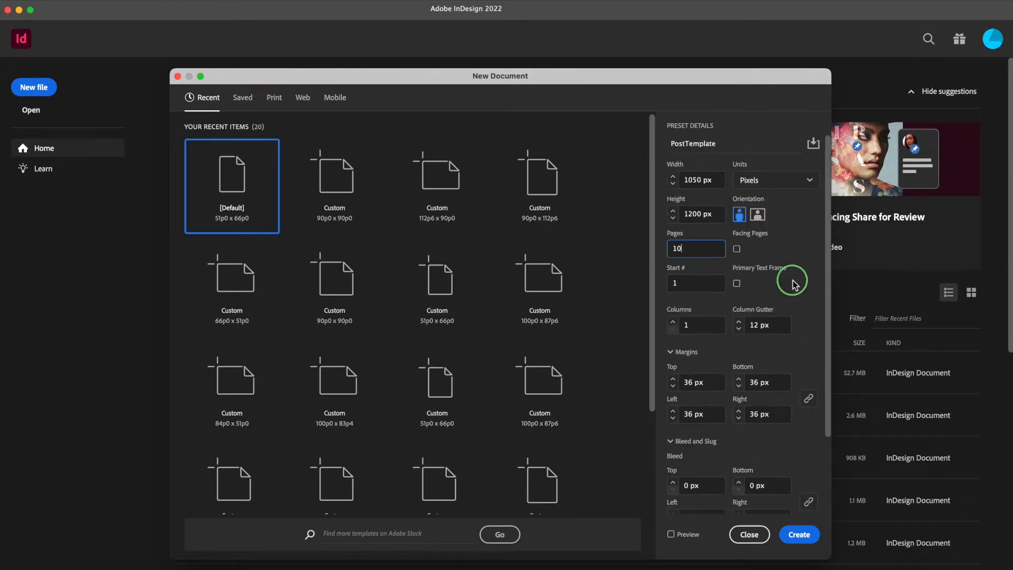
pyautogui.scroll(-3, 776, 244)
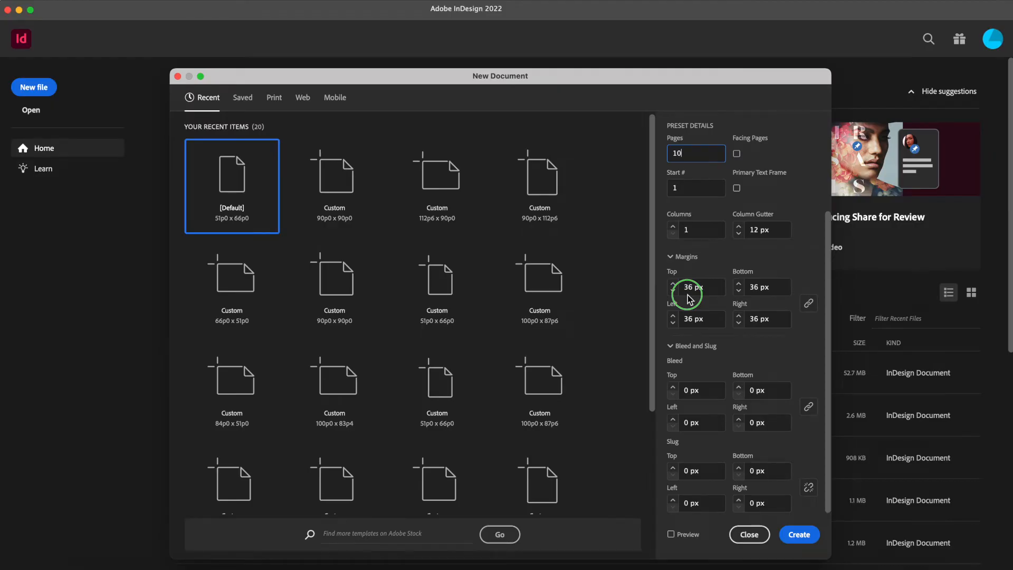
pyautogui.scroll(3, 744, 337)
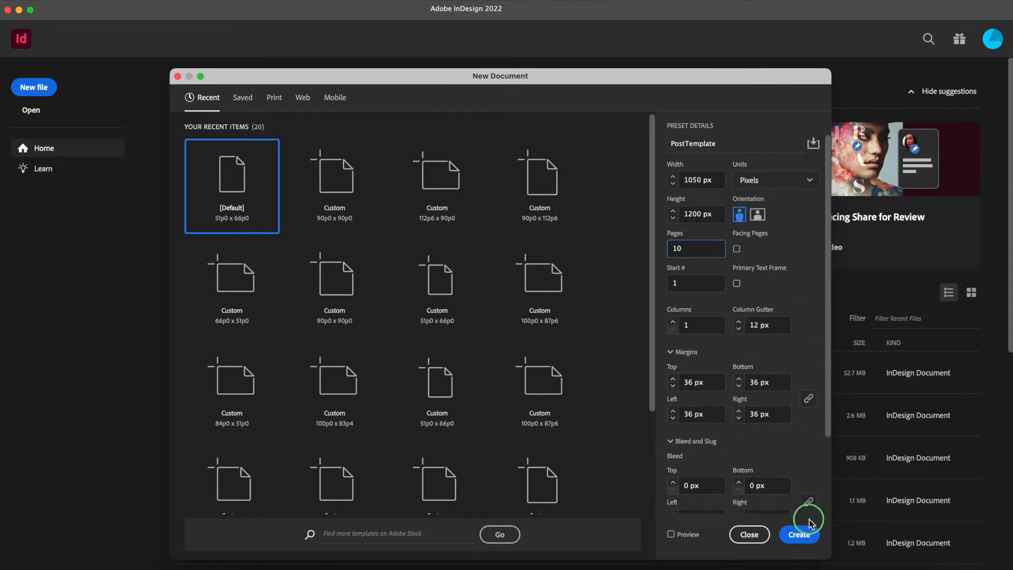
pyautogui.click(799, 534)
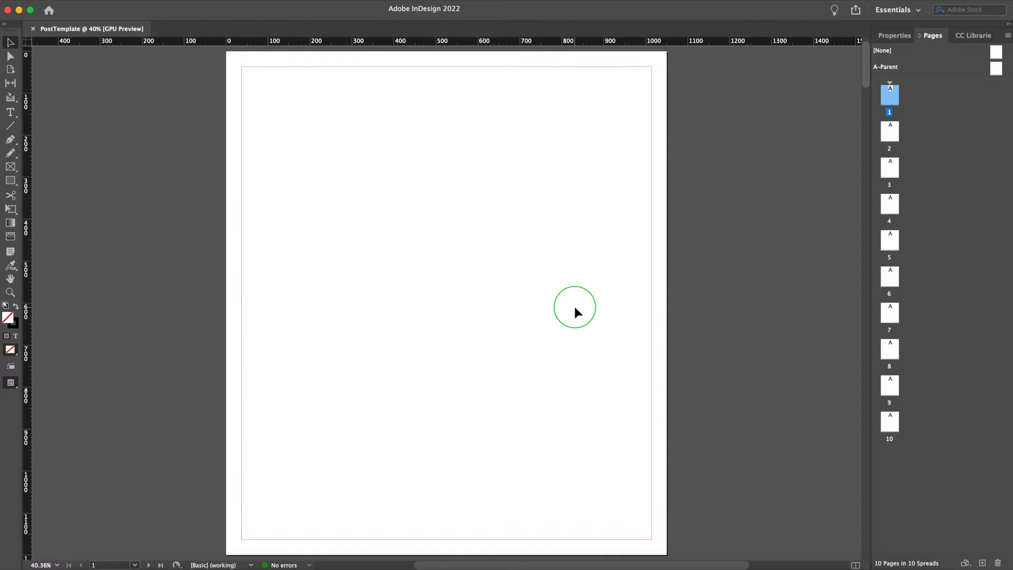
pyautogui.press('super+minus')
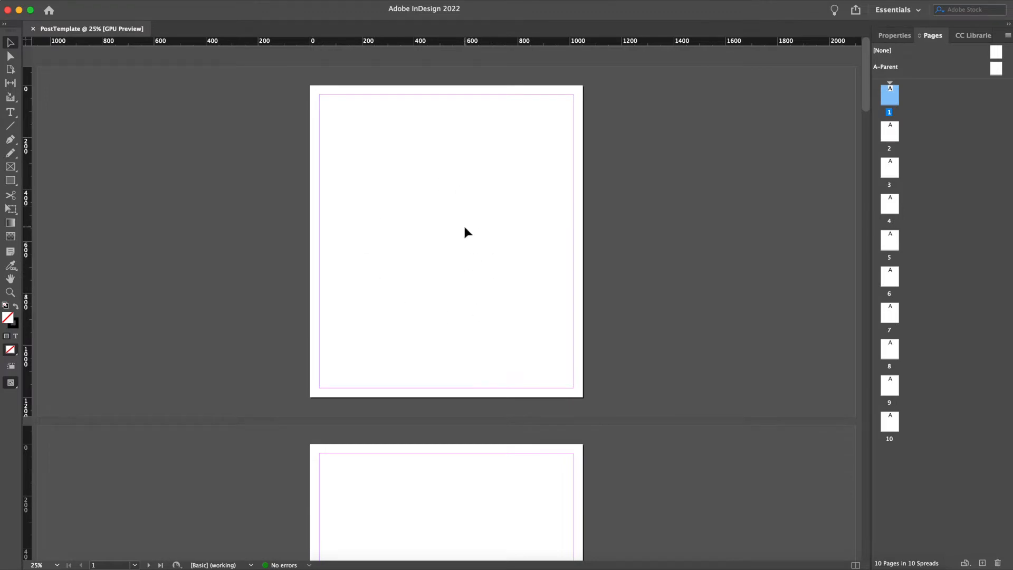
pyautogui.scroll(-5, 536, 252)
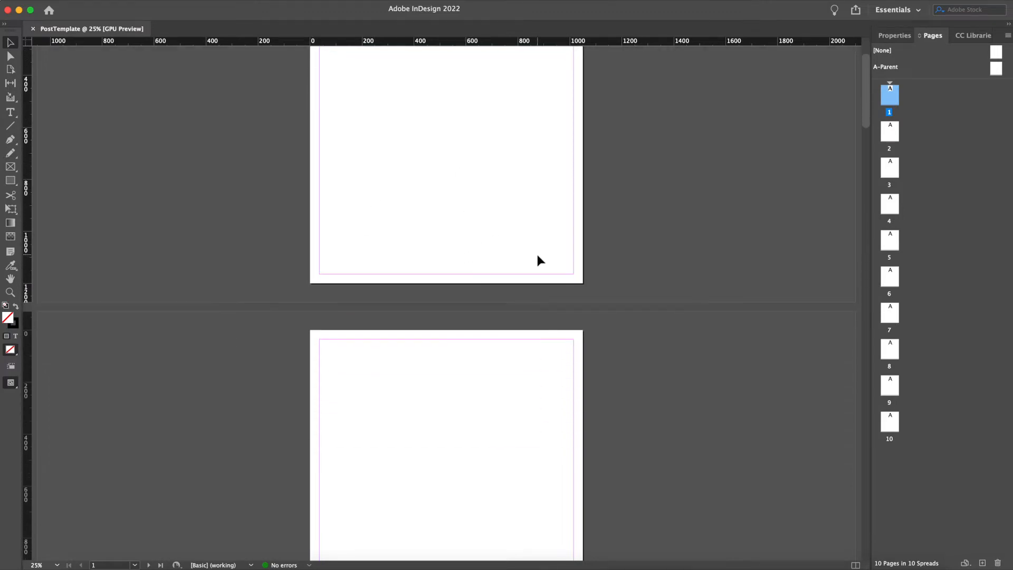
pyautogui.scroll(5, 536, 252)
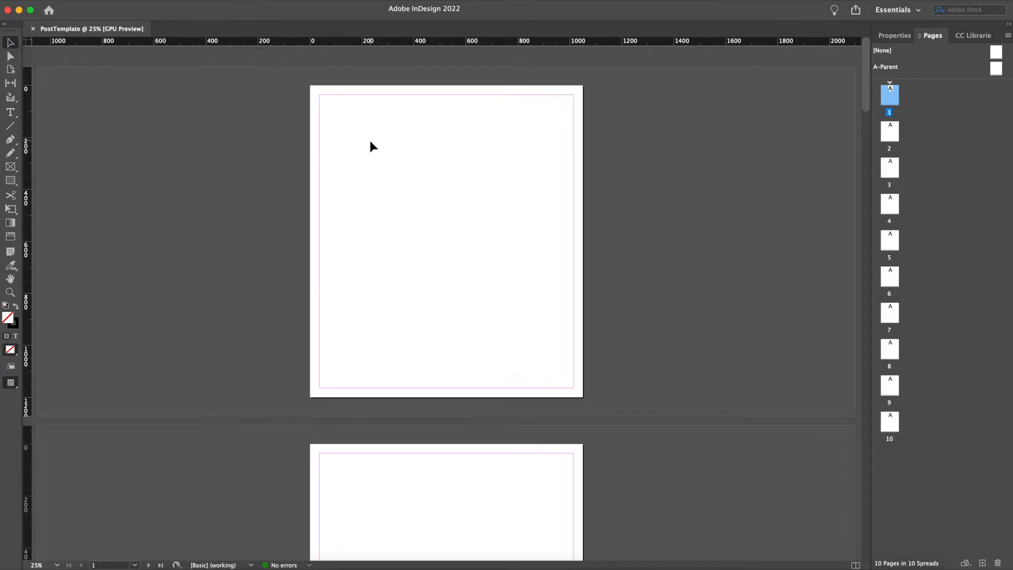
# Show the Align panel and dock it as a new column beside the Pages panel group
pyautogui.click(283, 0)
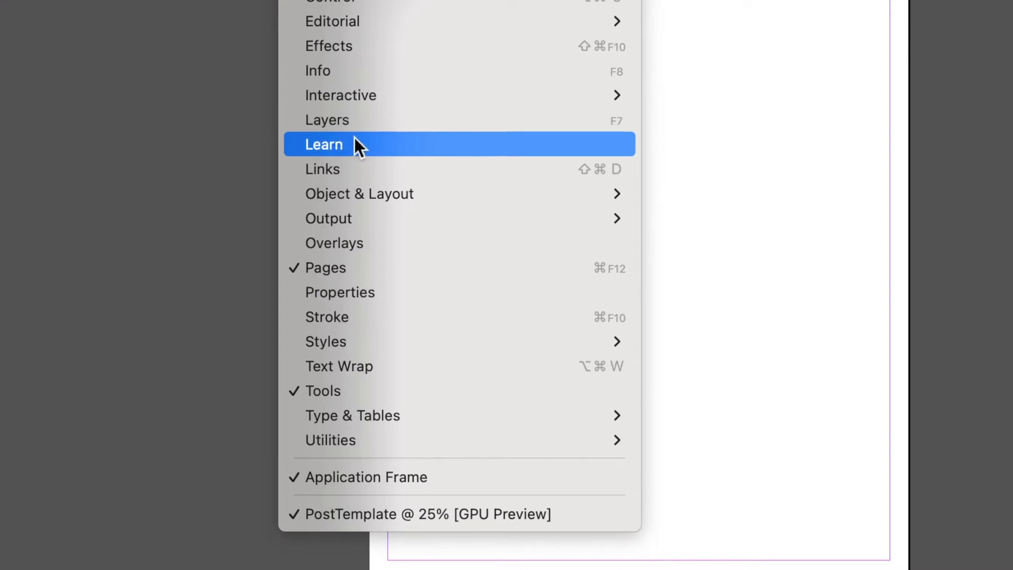
pyautogui.moveTo(356, 204)
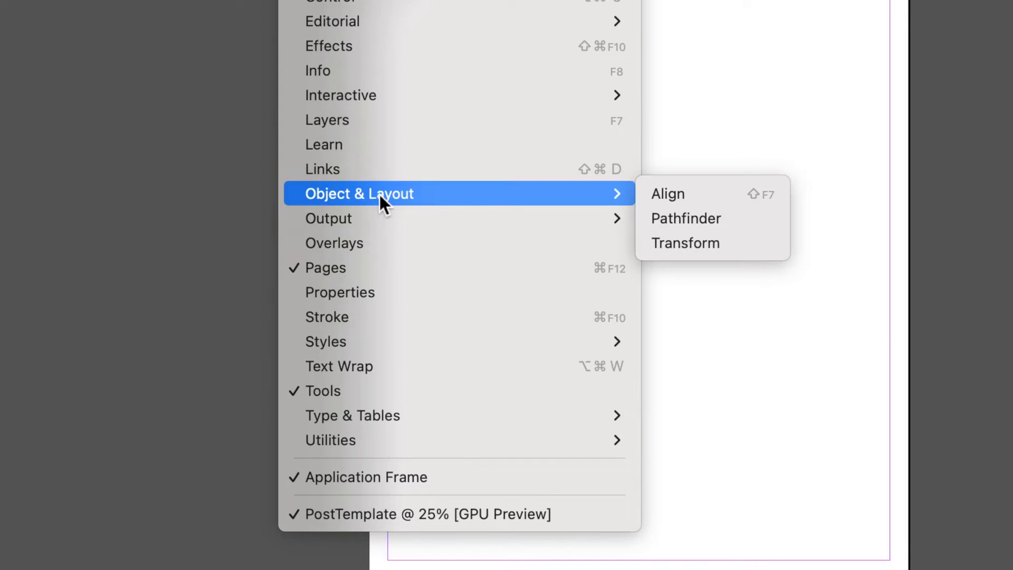
pyautogui.click(692, 194)
pyautogui.moveTo(492, 159); pyautogui.dragTo(1012, 3)
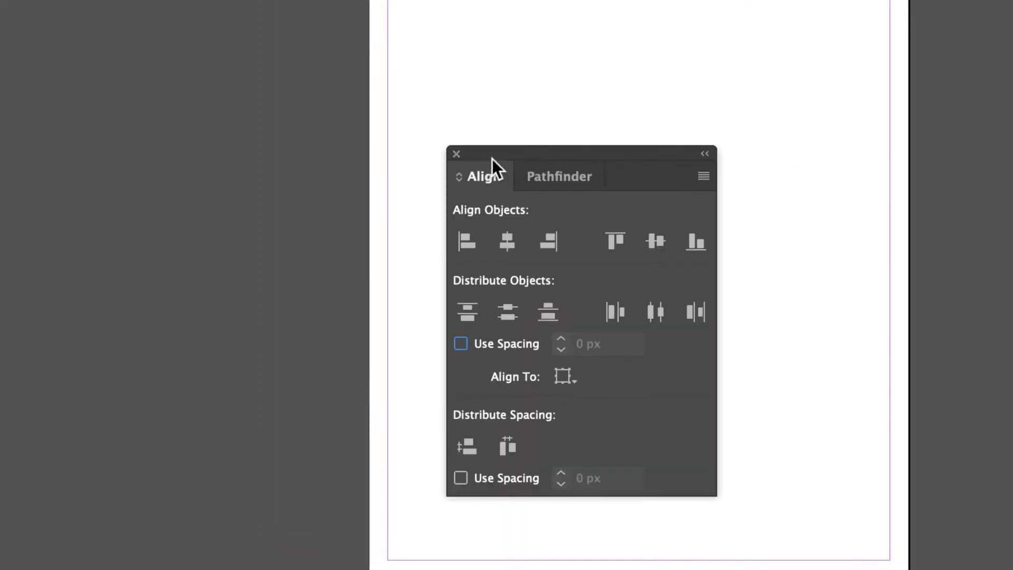
pyautogui.moveTo(840, 109); pyautogui.dragTo(866, 96)
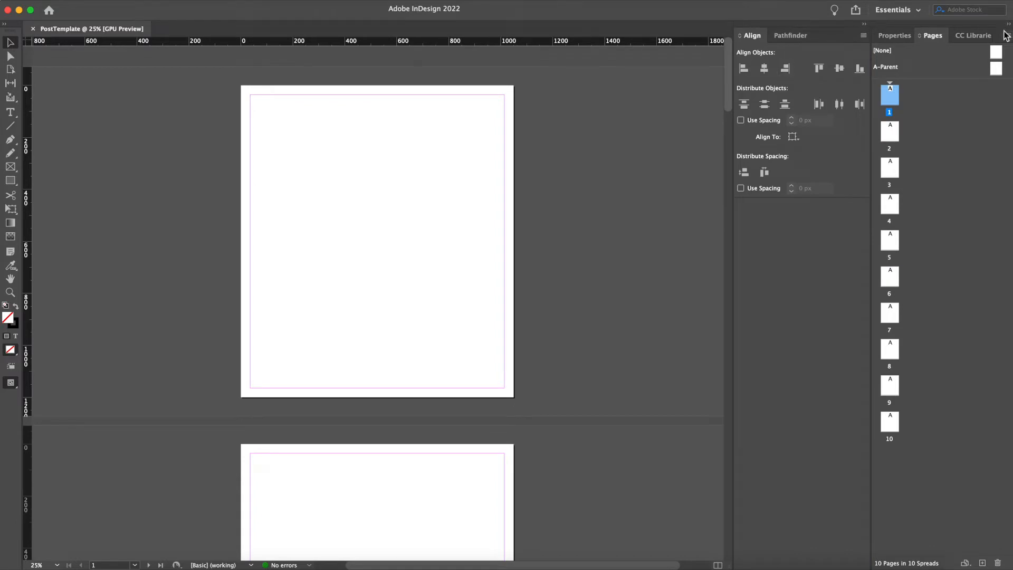
# Dock the Pages panel beneath the Align panel and collapse the Properties and CC Libraries group to labelled icons
pyautogui.moveTo(932, 36); pyautogui.dragTo(776, 206)
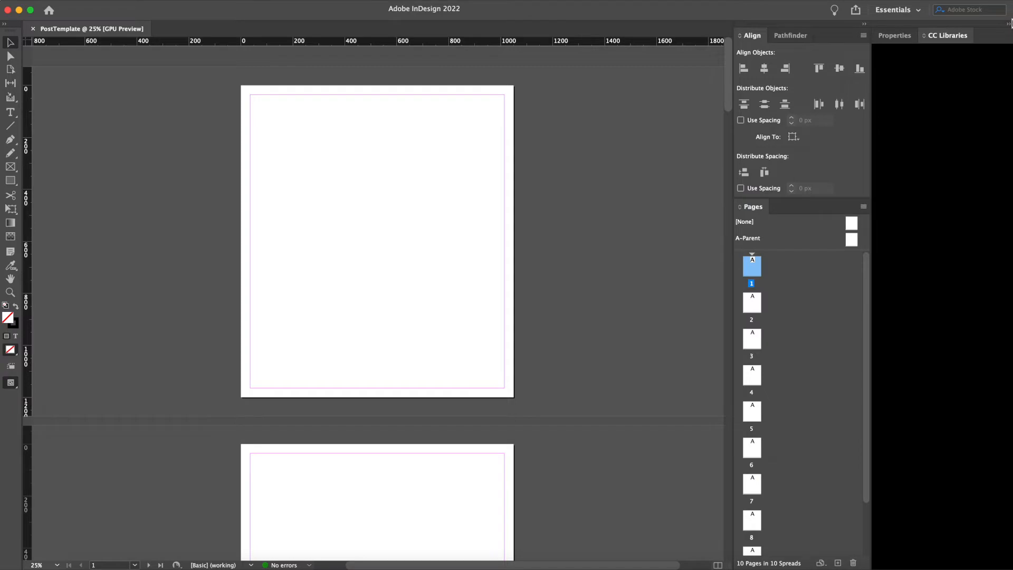
pyautogui.click(1008, 24)
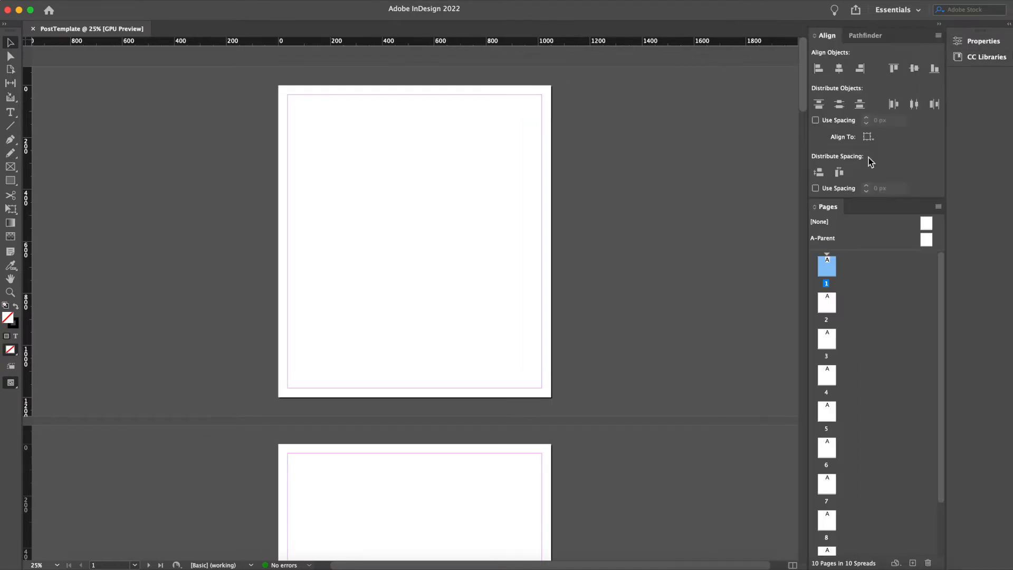
# Show the Stroke panel, dock it in its own column beside Properties, and dock the Color panel beneath it
pyautogui.click(291, 1)
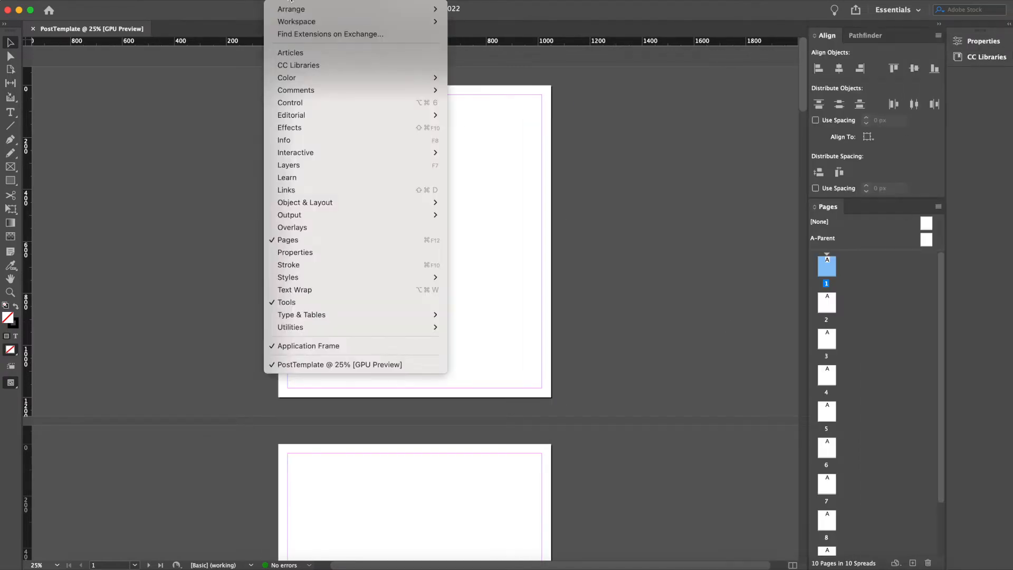
pyautogui.click(299, 265)
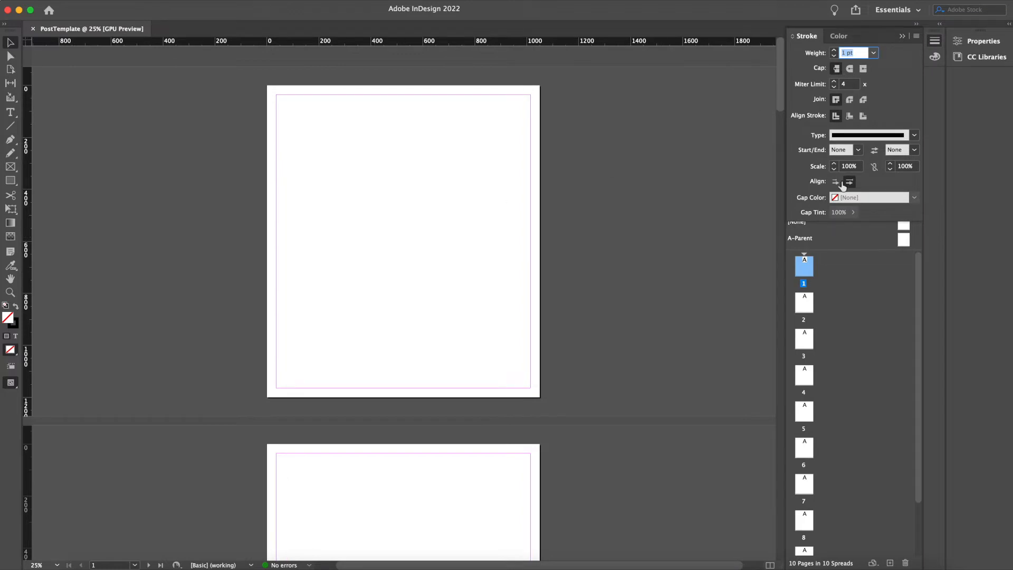
pyautogui.moveTo(806, 42)
pyautogui.mouseDown()
pyautogui.moveTo(812, 163)
pyautogui.moveTo(846, 231)
pyautogui.moveTo(842, 398)
pyautogui.moveTo(942, 204)
pyautogui.moveTo(754, 235)
pyautogui.moveTo(992, 216)
pyautogui.moveTo(949, 193)
pyautogui.moveTo(931, 196)
pyautogui.moveTo(944, 194)
pyautogui.mouseUp()
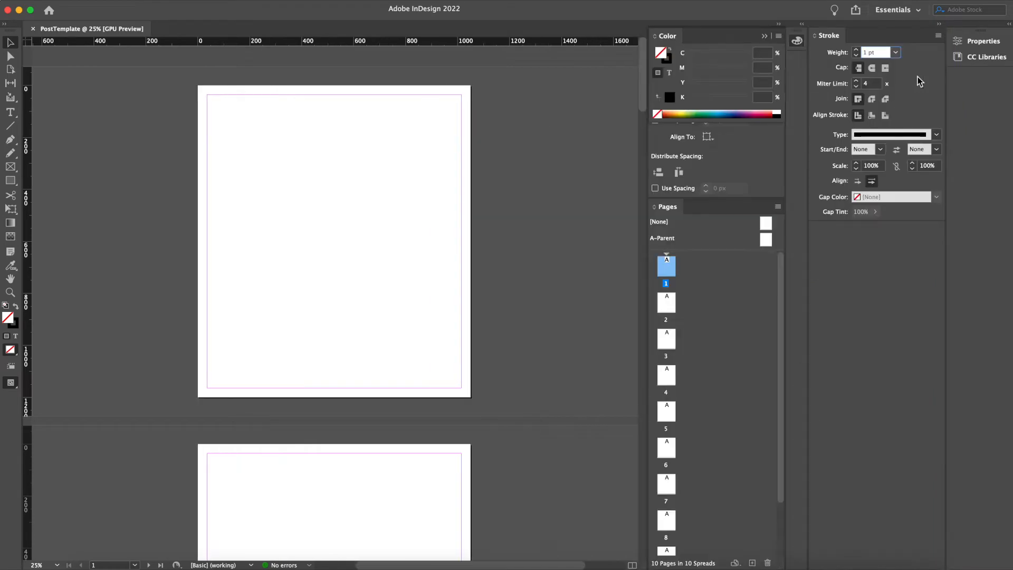
pyautogui.moveTo(798, 43); pyautogui.dragTo(854, 240)
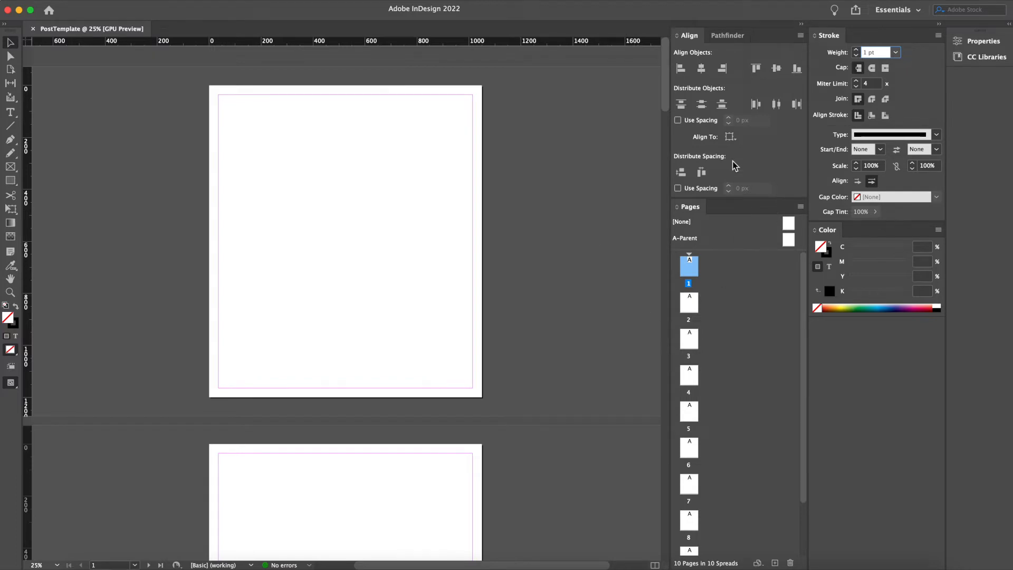
# Show the Character and Paragraph panels and dock them as one group beneath the Color panel
pyautogui.click(284, 0)
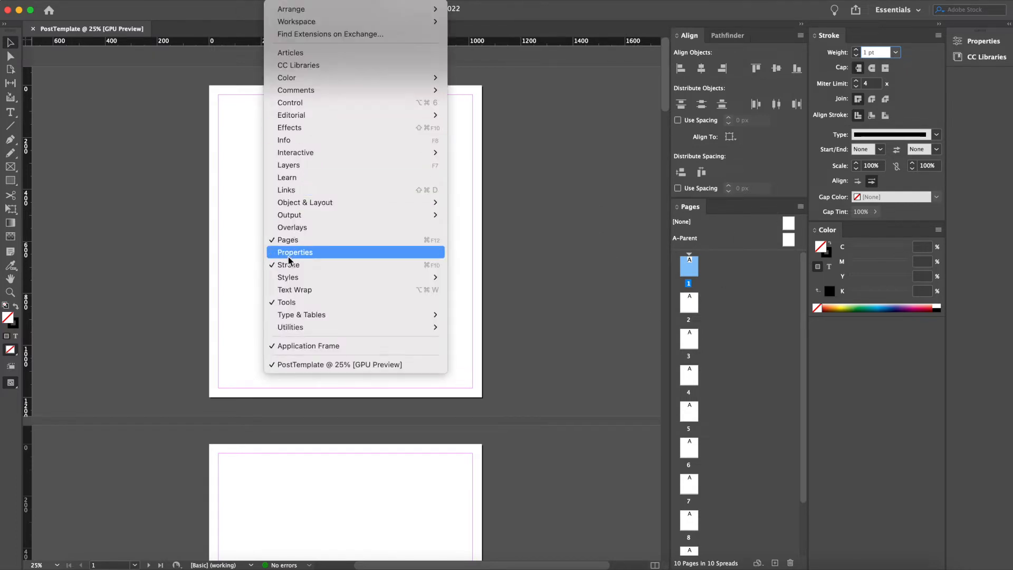
pyautogui.moveTo(295, 283)
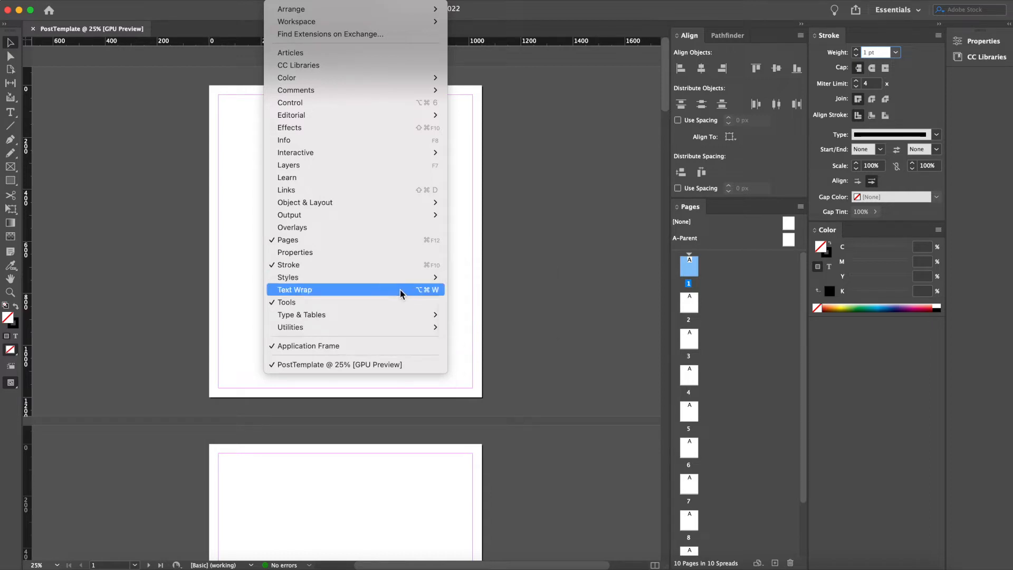
pyautogui.moveTo(325, 319)
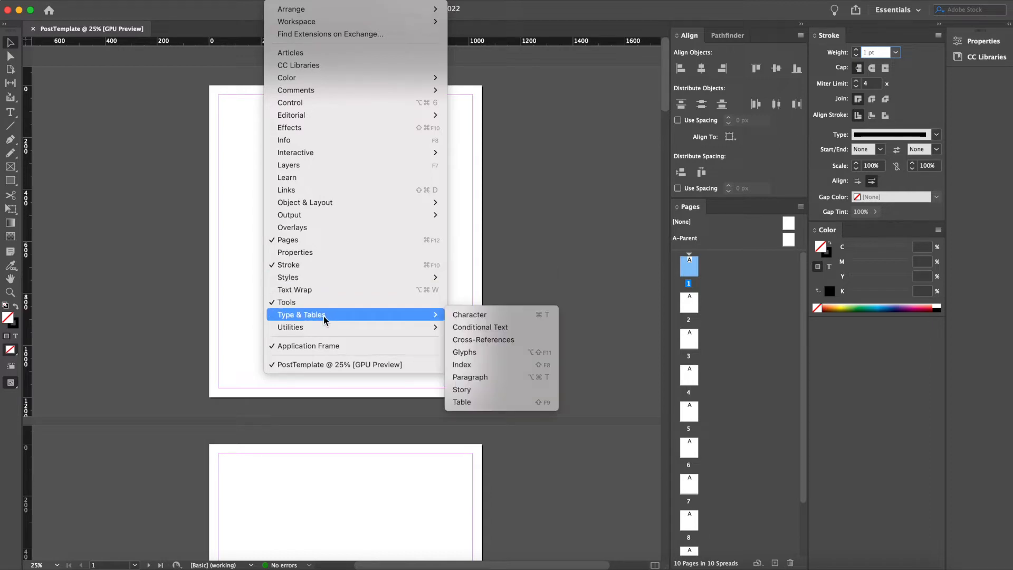
pyautogui.click(475, 316)
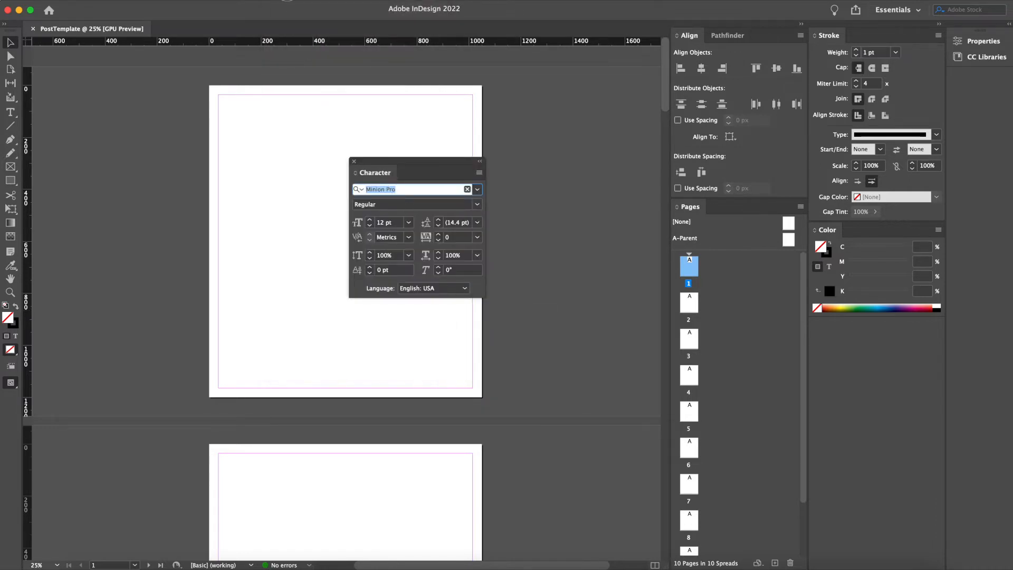
pyautogui.click(289, 2)
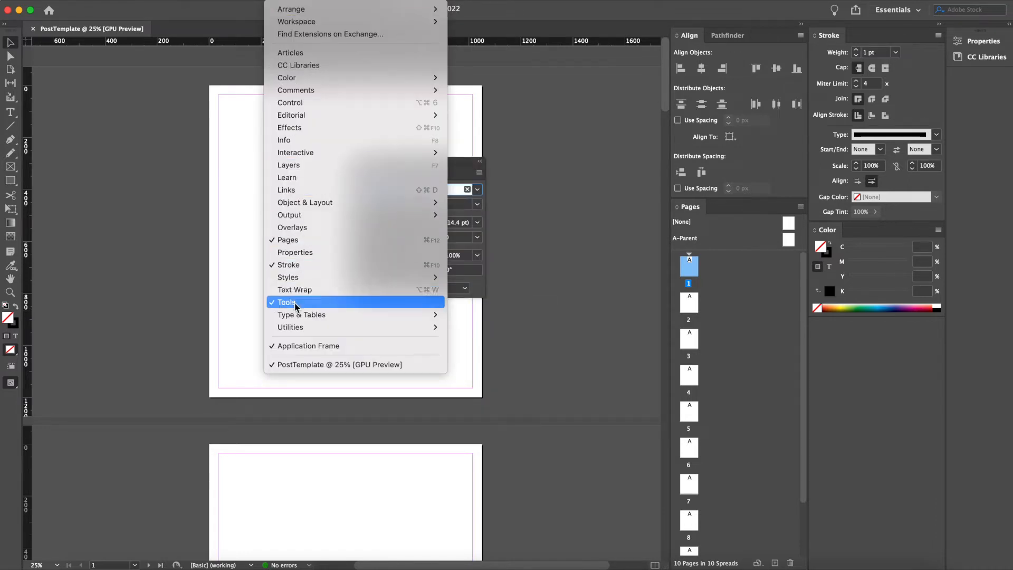
pyautogui.moveTo(300, 317)
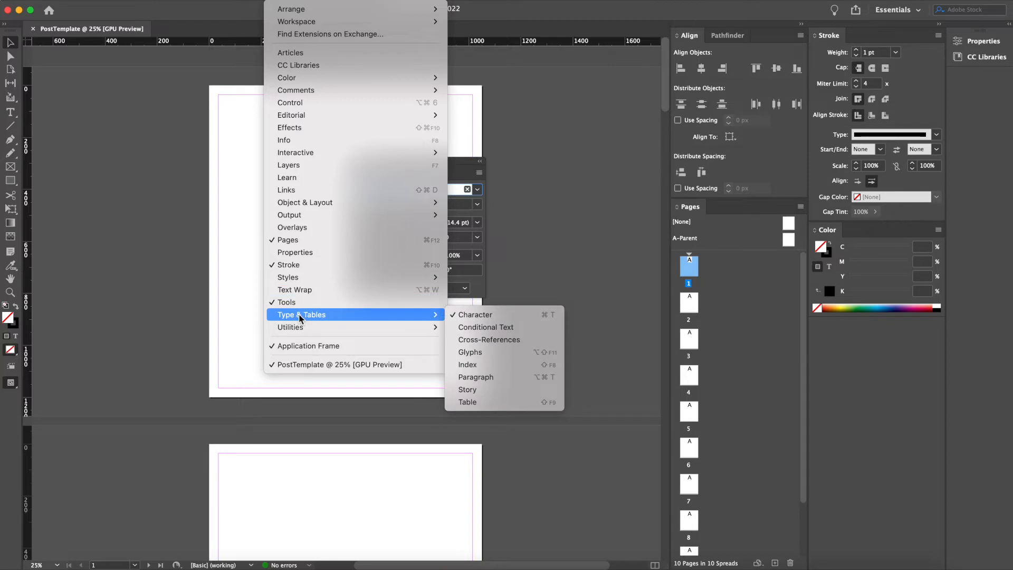
pyautogui.click(475, 380)
pyautogui.moveTo(385, 182)
pyautogui.mouseDown()
pyautogui.moveTo(445, 188)
pyautogui.moveTo(422, 169)
pyautogui.moveTo(647, 268)
pyautogui.moveTo(830, 327)
pyautogui.mouseUp()
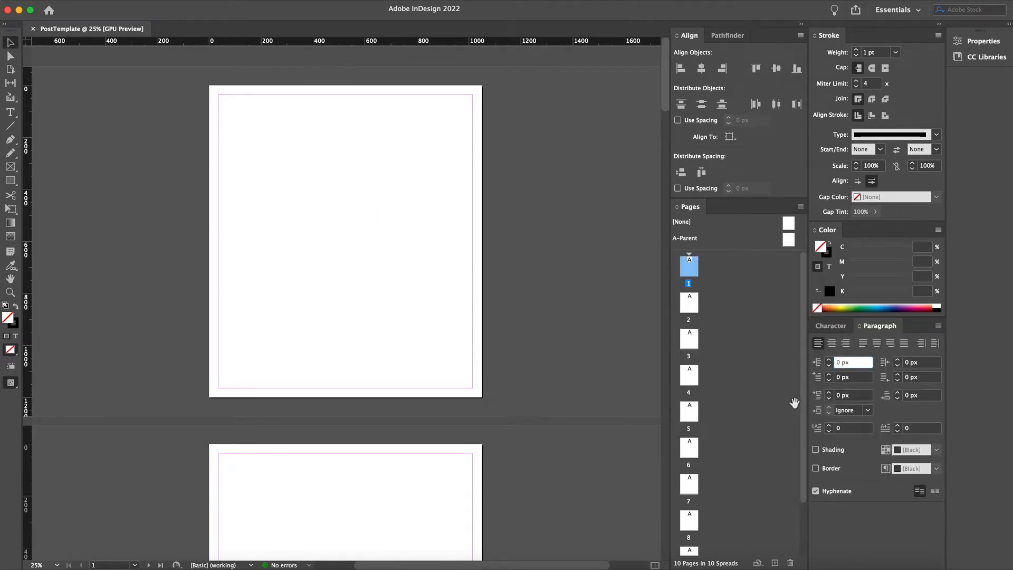
# Show the Swatches panel, group it with the Color panel, and bring the Character panel to the front of its group
pyautogui.click(327, 2)
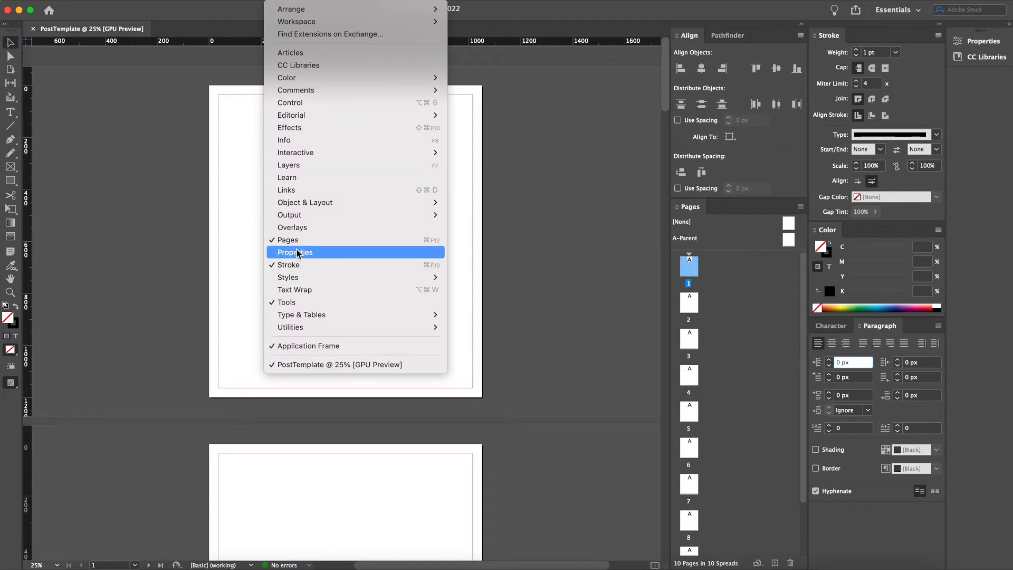
pyautogui.moveTo(309, 320)
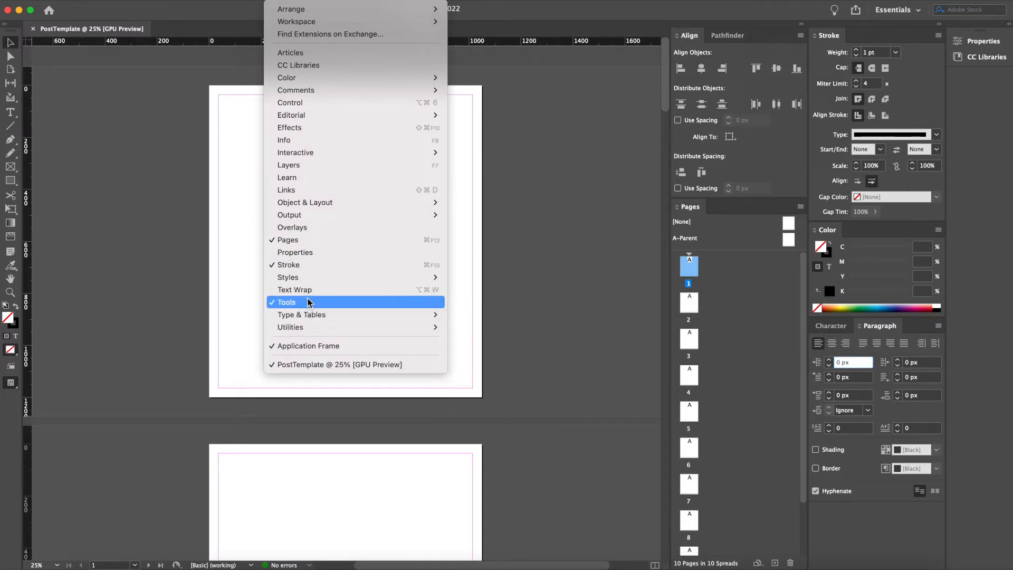
pyautogui.moveTo(309, 284)
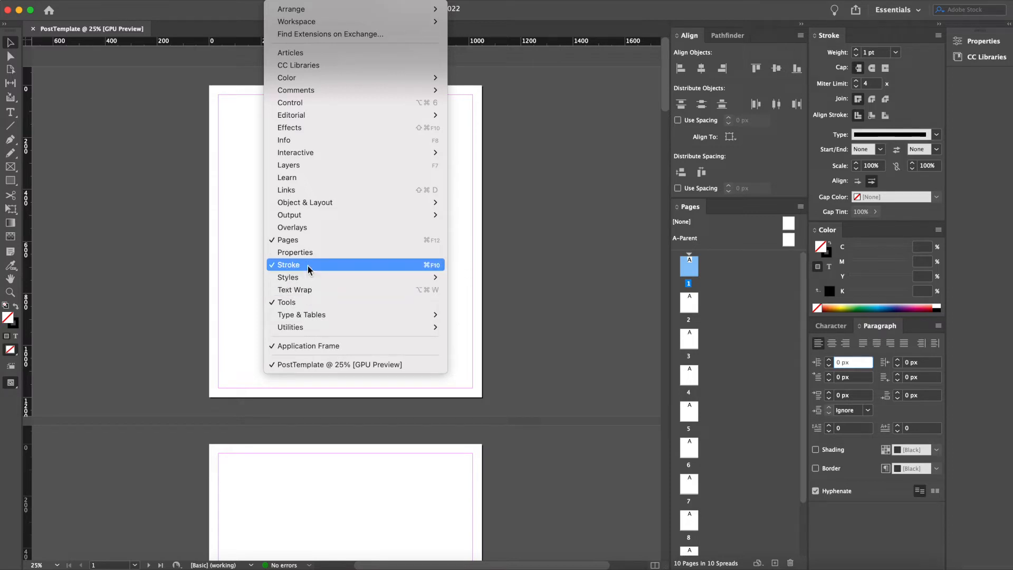
pyautogui.moveTo(312, 152)
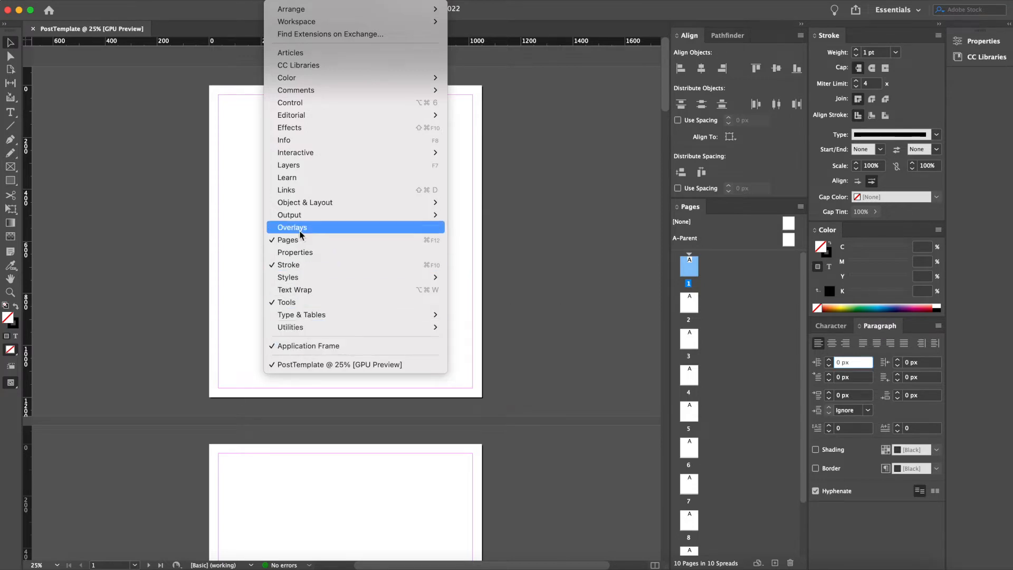
pyautogui.moveTo(303, 205)
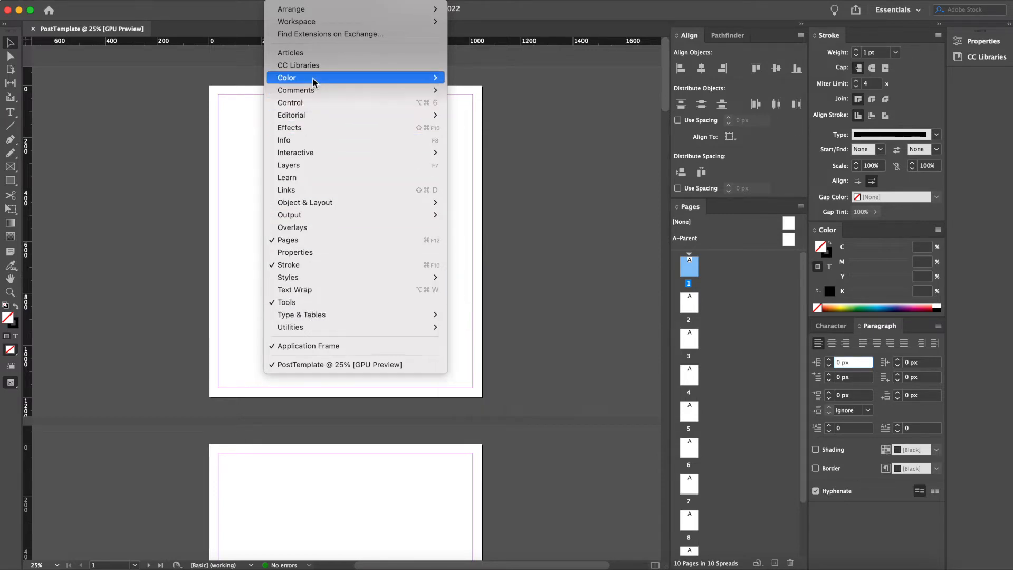
pyautogui.moveTo(314, 79)
pyautogui.click(480, 103)
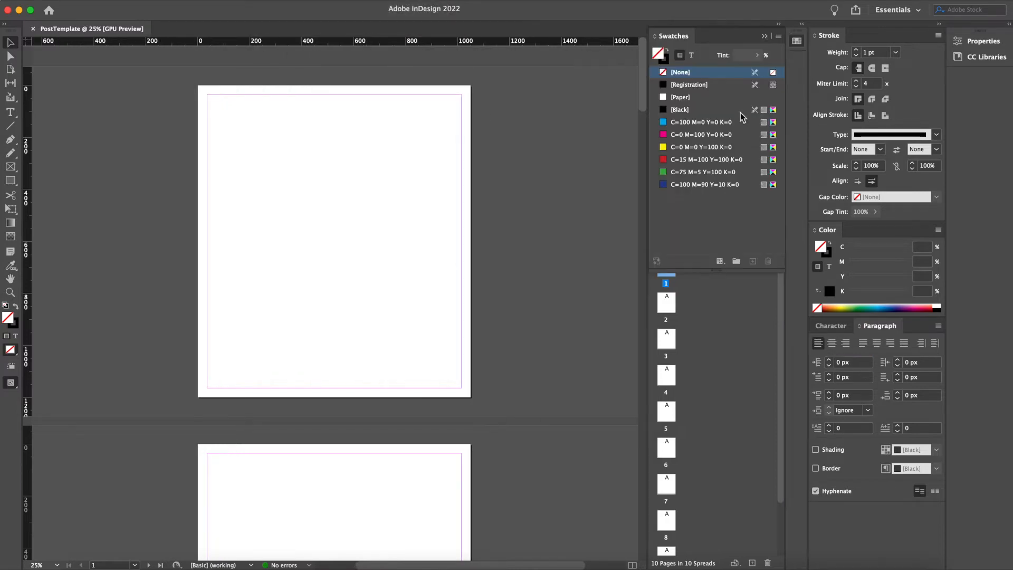
pyautogui.moveTo(673, 35); pyautogui.dragTo(863, 230)
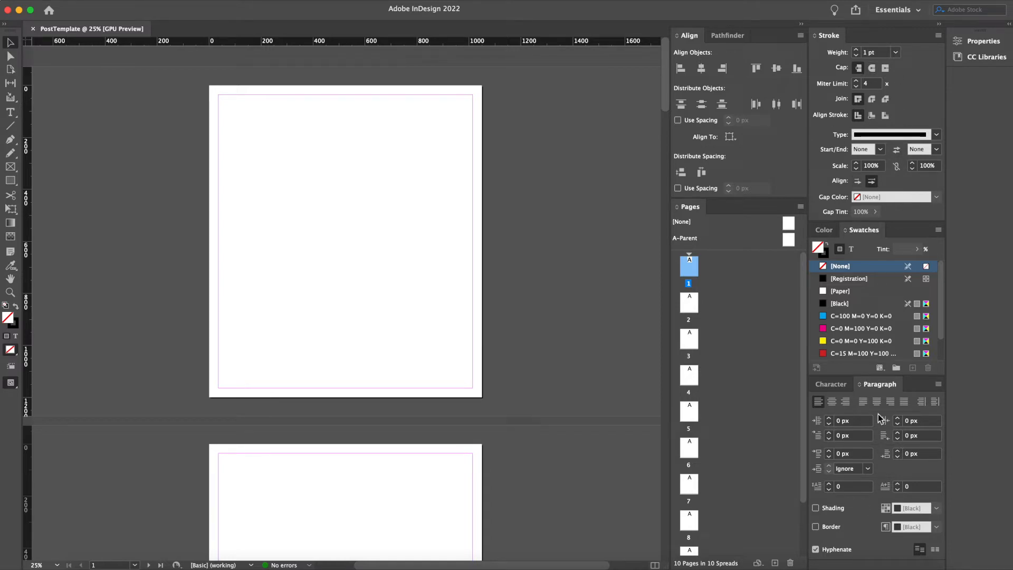
pyautogui.click(830, 385)
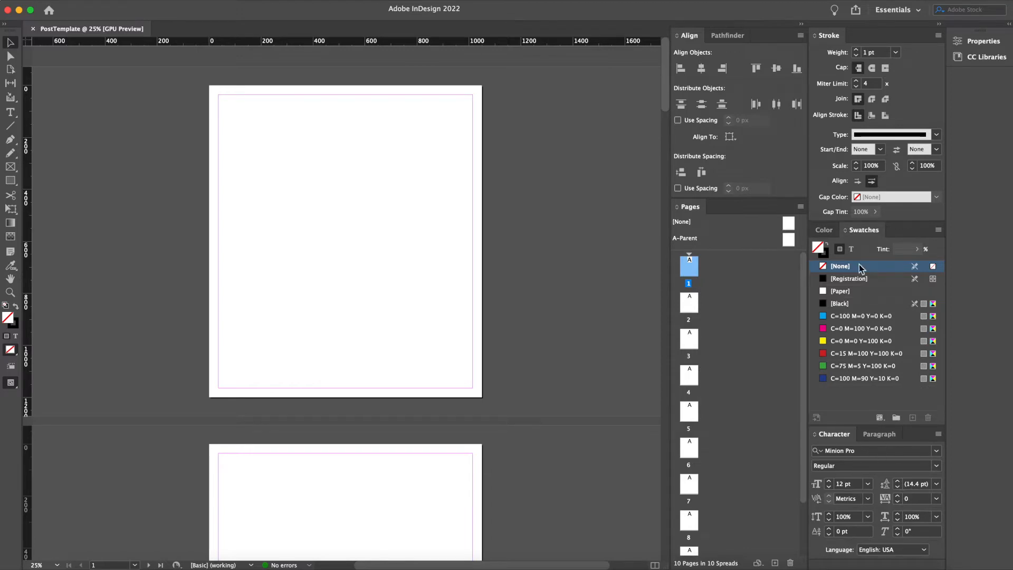
pyautogui.click(848, 403)
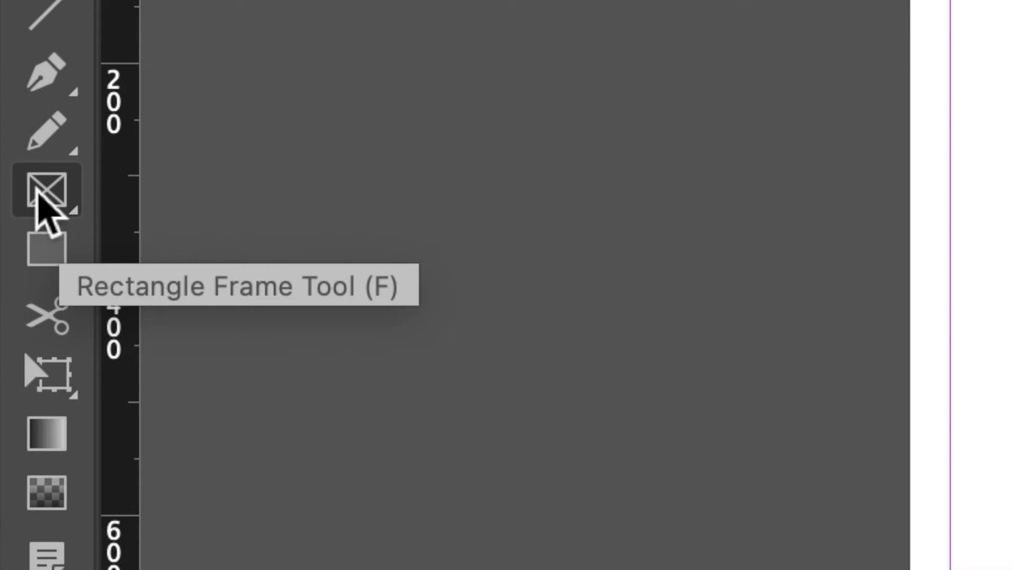
# Draw a rectangle frame covering the whole of page 1, from corner to corner
pyautogui.click(44, 189)
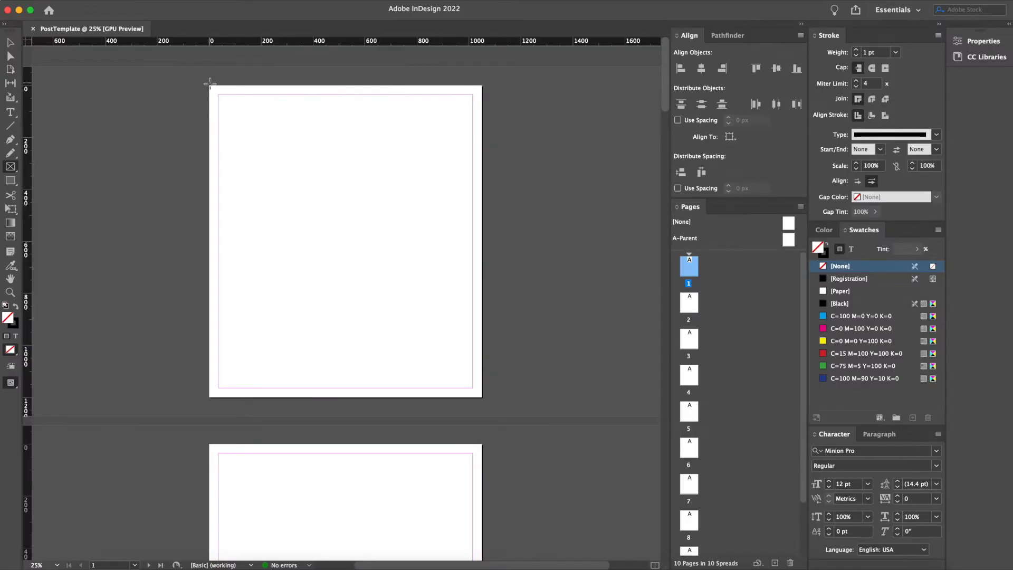
pyautogui.moveTo(210, 86); pyautogui.dragTo(482, 398)
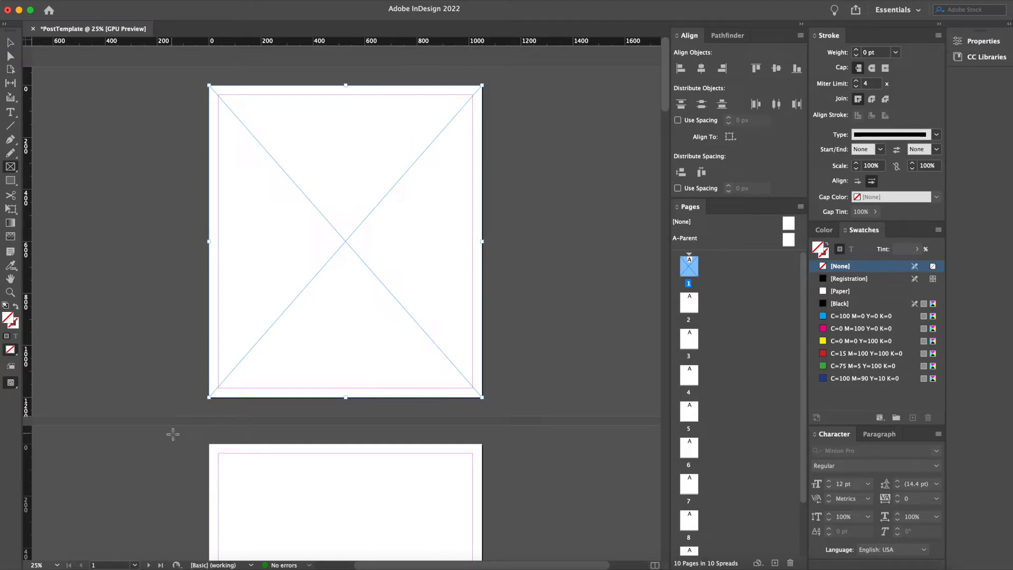
pyautogui.press('v')
pyautogui.click(76, 0)
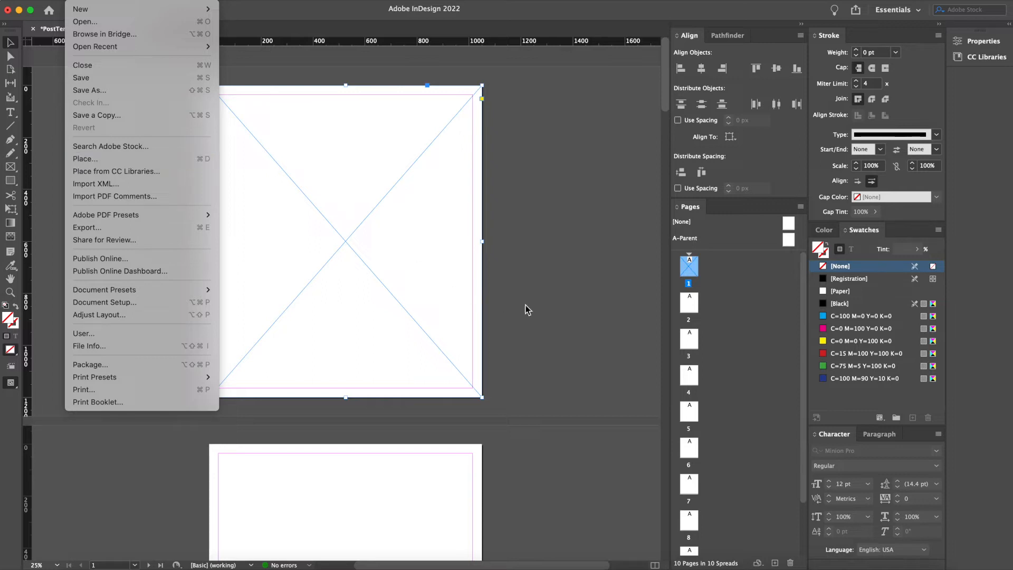
pyautogui.click(499, 270)
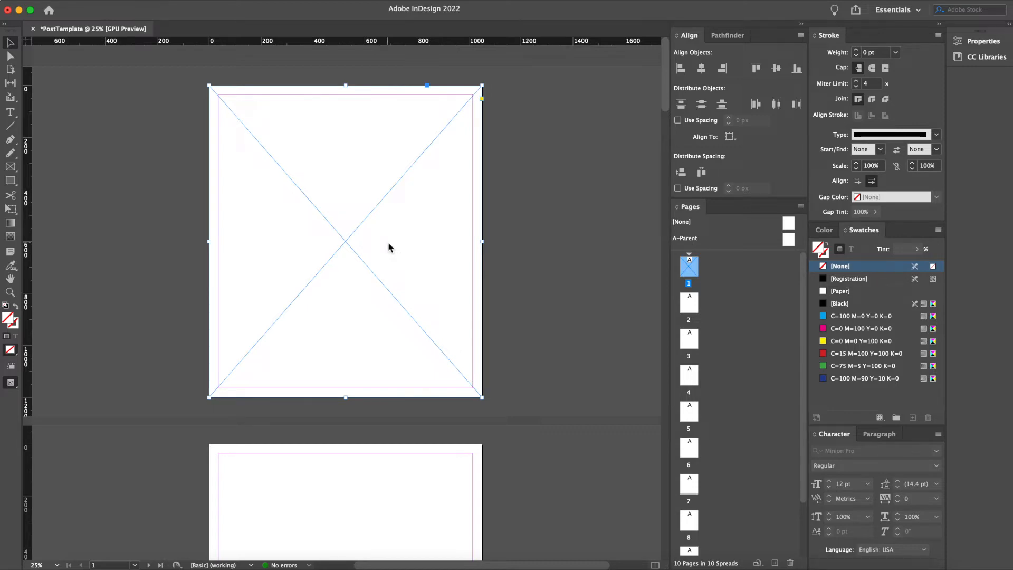
pyautogui.press('super+d')
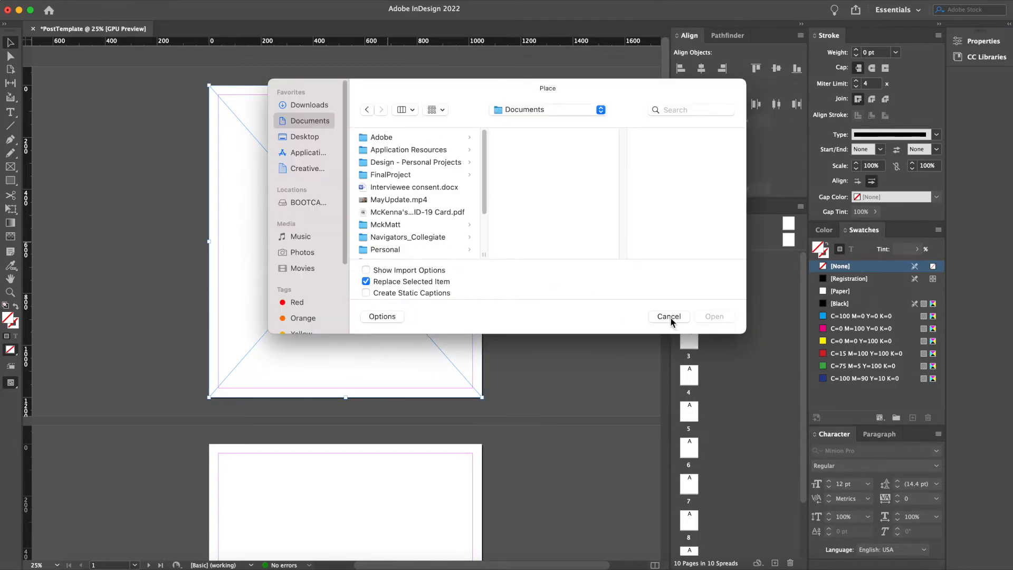
pyautogui.click(670, 317)
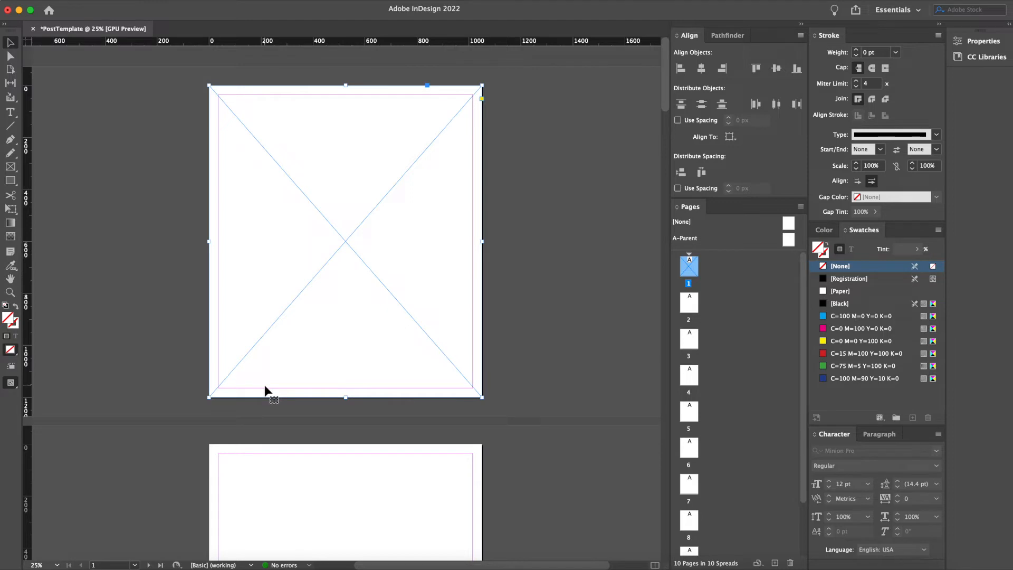
pyautogui.click(534, 315)
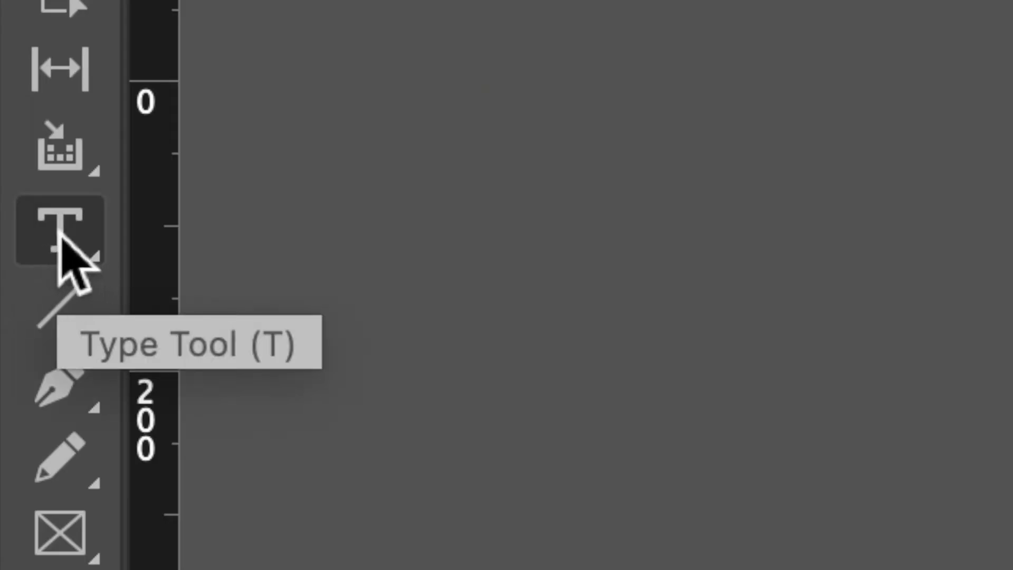
# Add a text frame about 978 x 261 px along the bottom margin of page 1 containing "Hi this is Harmonioustrait"
pyautogui.click(53, 248)
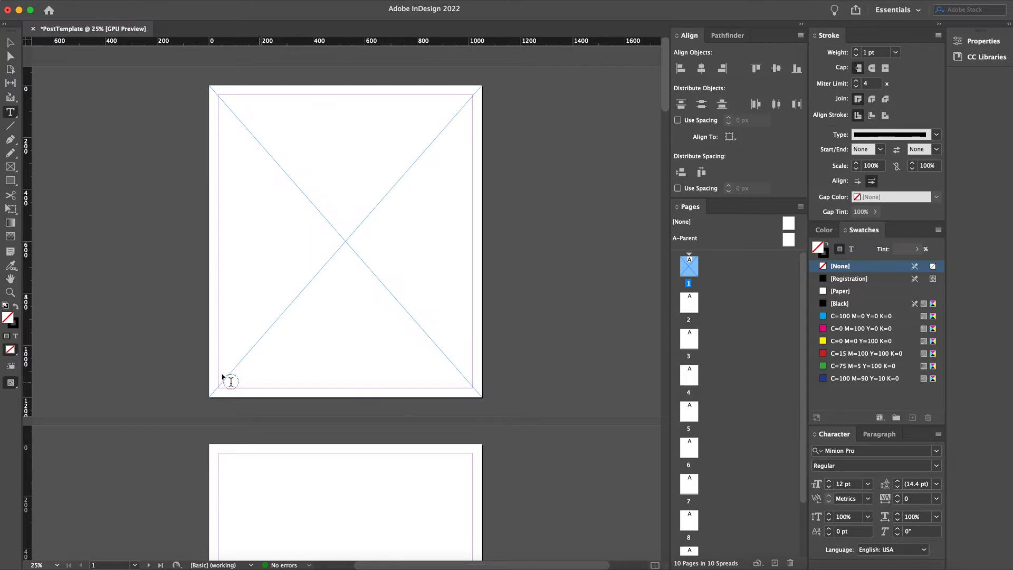
pyautogui.moveTo(219, 320); pyautogui.dragTo(472, 387)
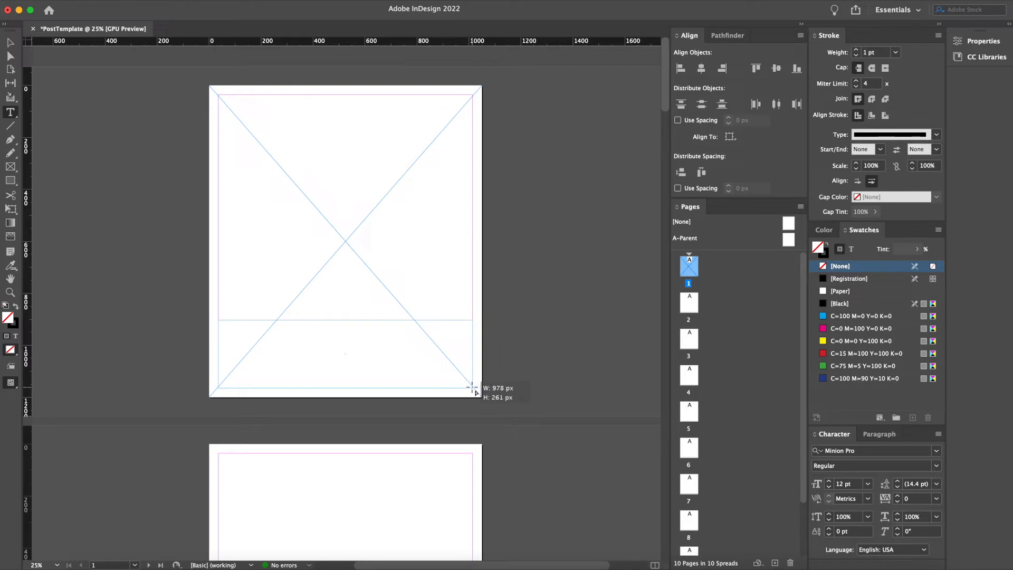
pyautogui.moveTo(472, 387); pyautogui.dragTo(473, 387)
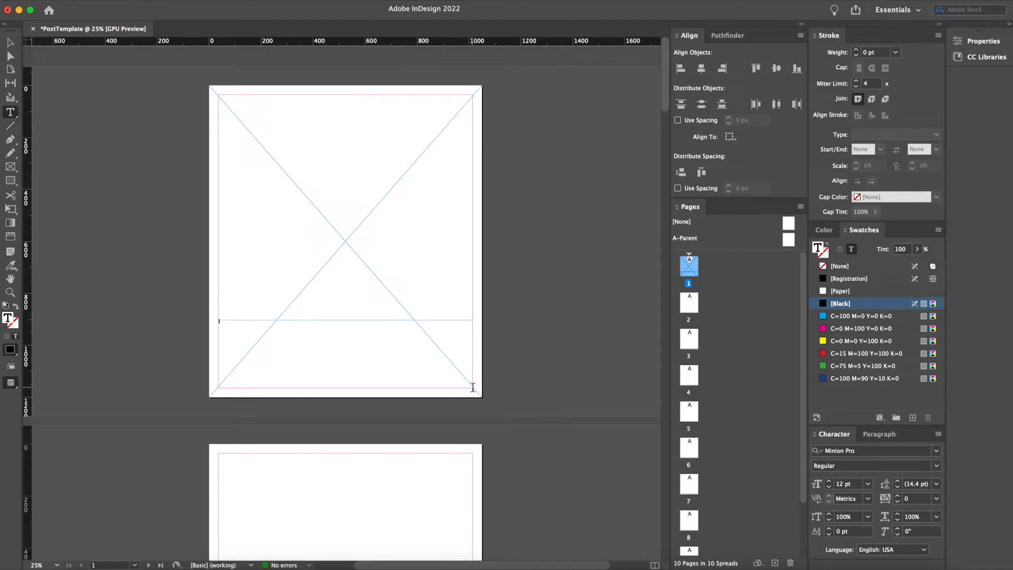
pyautogui.write('H')
# Try the text line at 30 pt and settle on a font size of 35 pt
pyautogui.moveTo(258, 325); pyautogui.dragTo(204, 322)
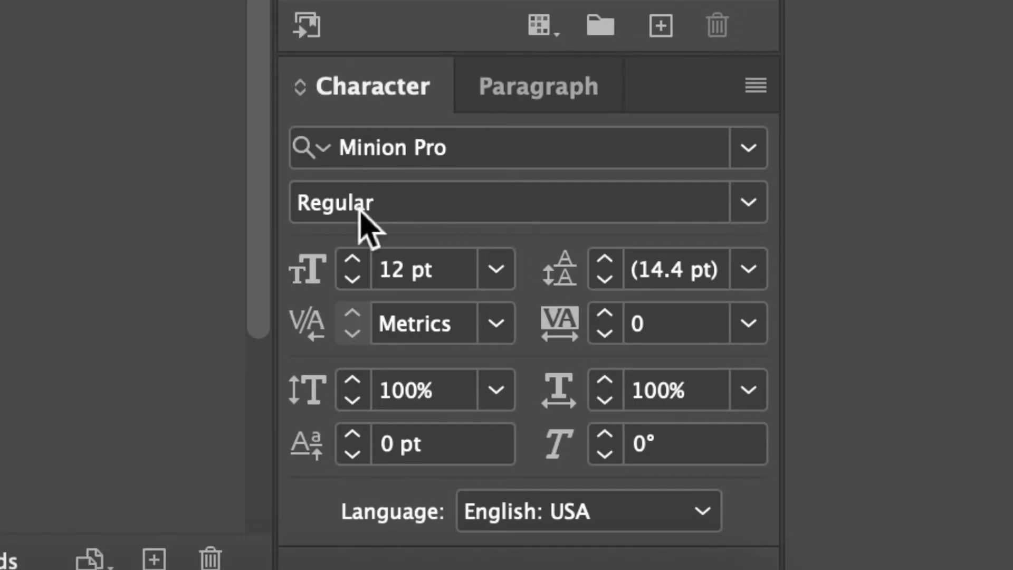
pyautogui.doubleClick(394, 279)
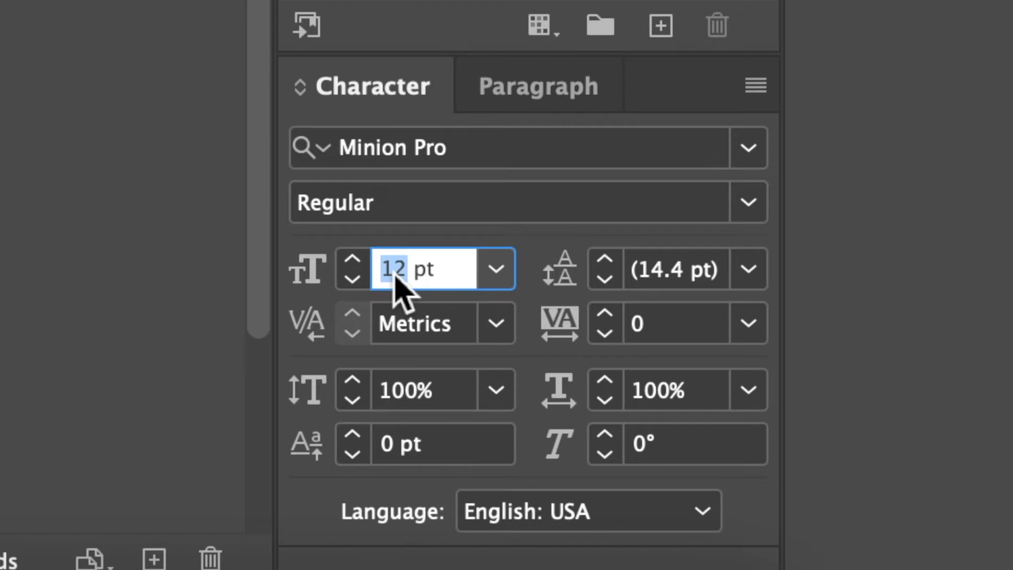
pyautogui.write('30')
pyautogui.press('Return')
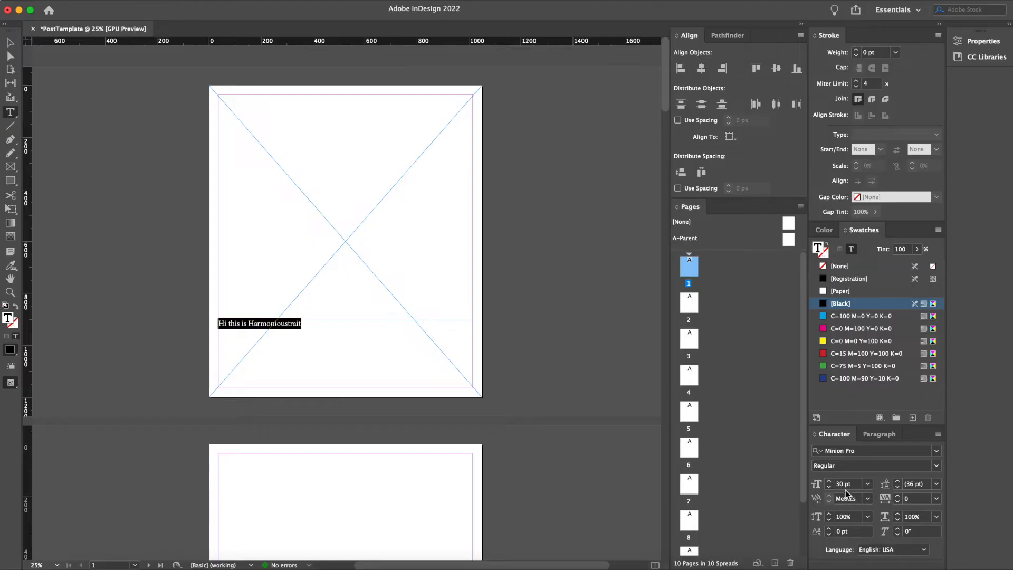
pyautogui.click(395, 276)
pyautogui.doubleClick(841, 486)
pyautogui.write('36')
pyautogui.press('BackSpace')
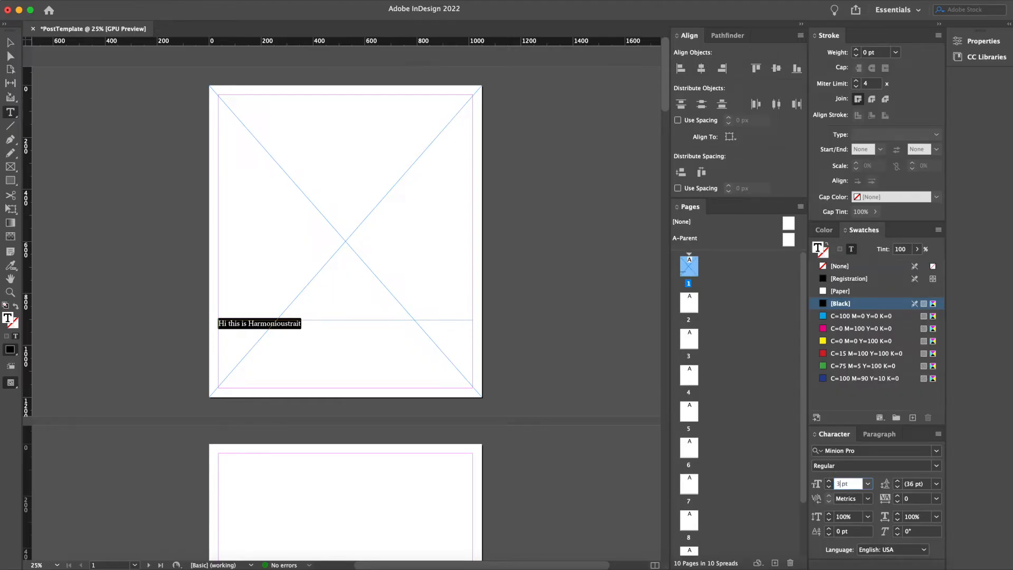
pyautogui.press('Return')
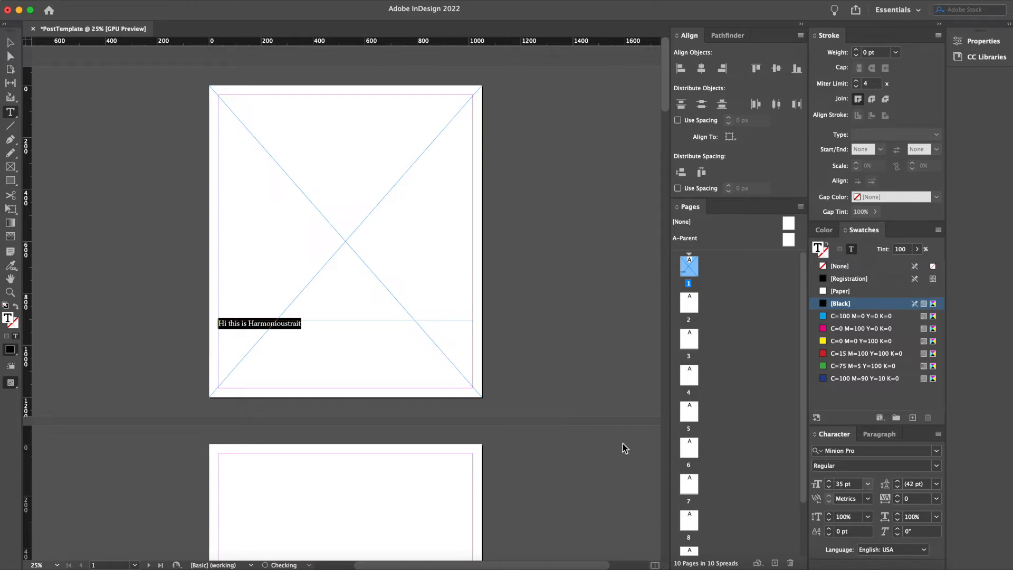
# Copy the text line and paste it three times after the existing text in the frame
pyautogui.click(336, 331)
pyautogui.moveTo(336, 330); pyautogui.dragTo(196, 334)
pyautogui.press('super+c')
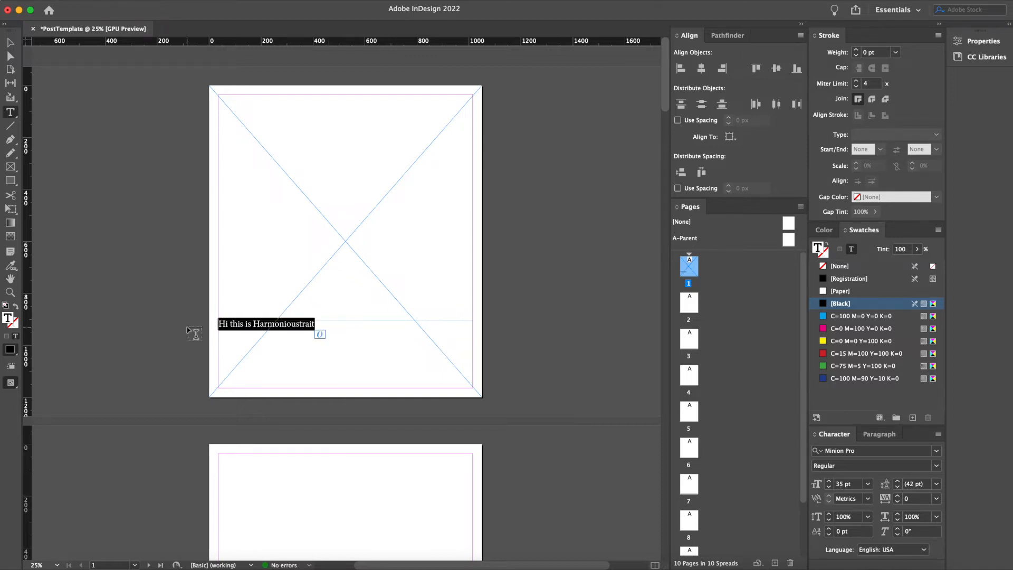
pyautogui.click(325, 325)
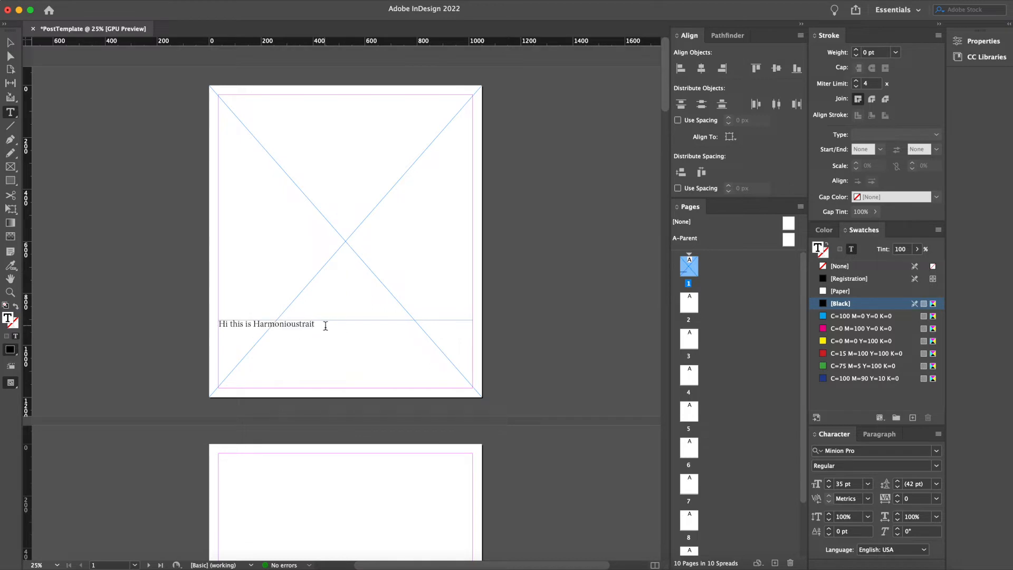
pyautogui.press('super+v')
pyautogui.press('super+v')
pyautogui.press('super+v')
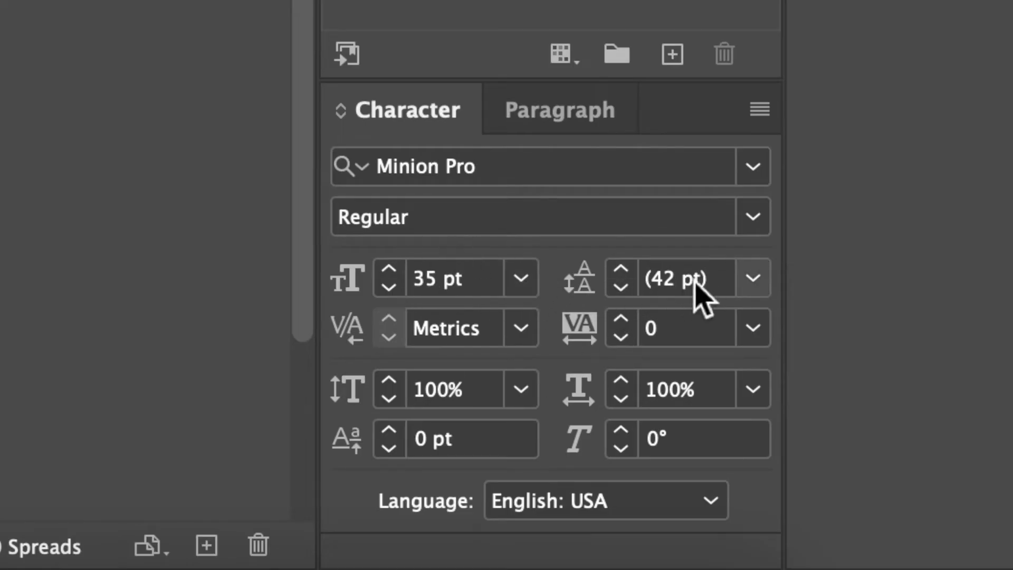
# Try to set a leading of 40 pt for the text on page 1
pyautogui.doubleClick(665, 285)
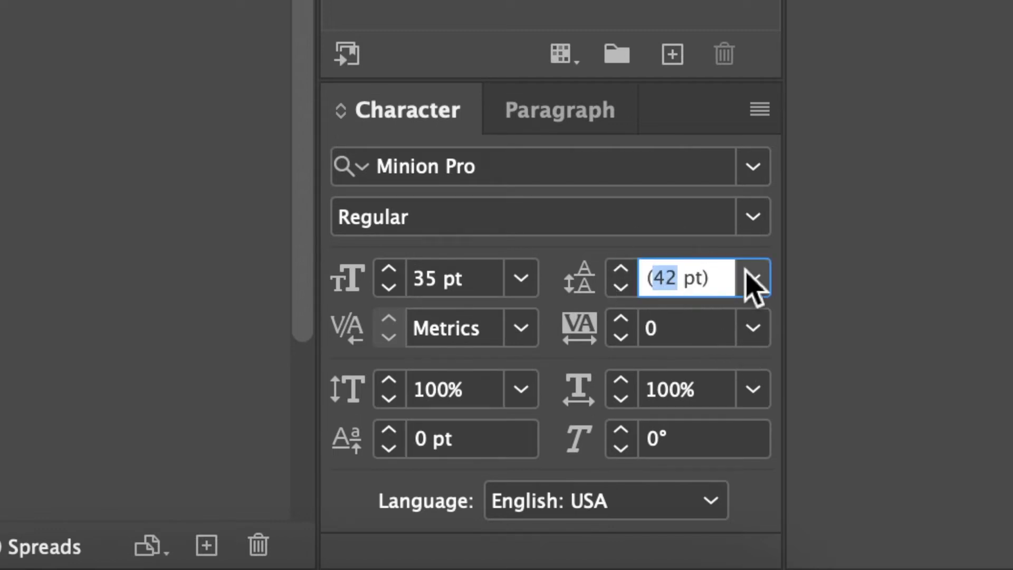
pyautogui.write('40')
pyautogui.press('Return')
pyautogui.click(349, 246)
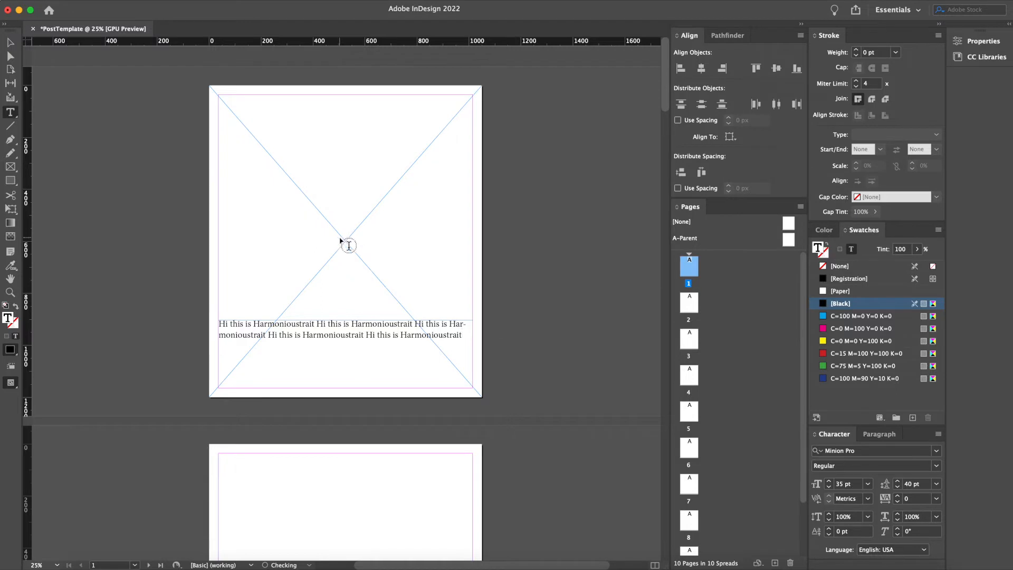
pyautogui.click(10, 42)
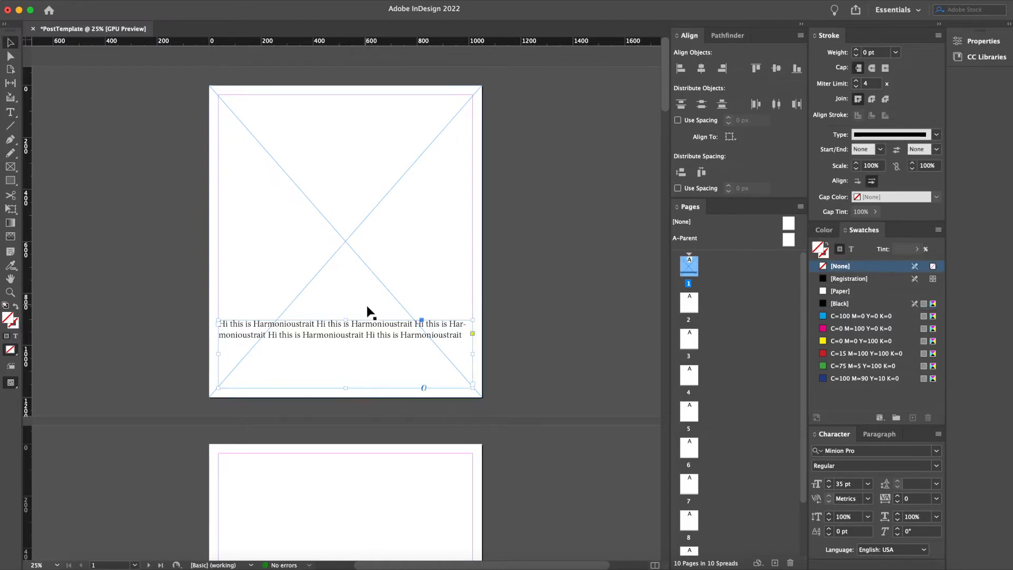
# Select all the text in the bottom frame of page 1 and set its leading to 40 pt
pyautogui.doubleClick(381, 343)
pyautogui.press('super+a')
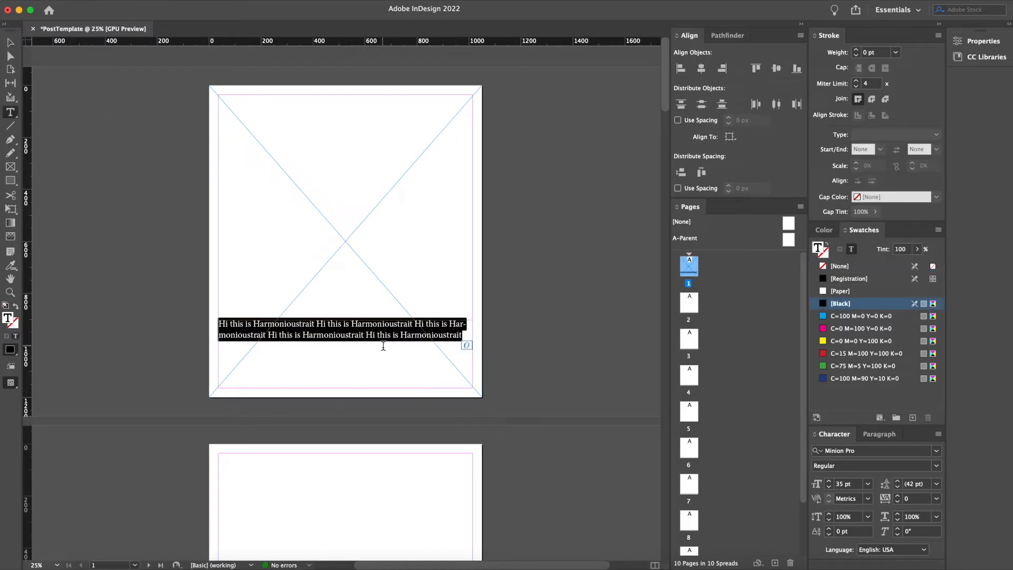
pyautogui.click(936, 485)
pyautogui.click(915, 485)
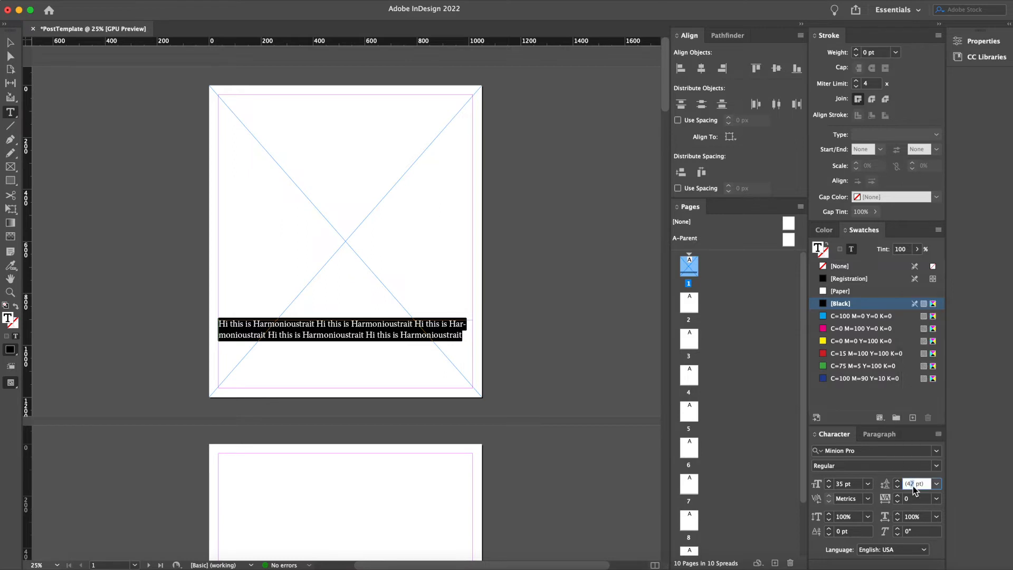
pyautogui.write('40')
pyautogui.press('Return')
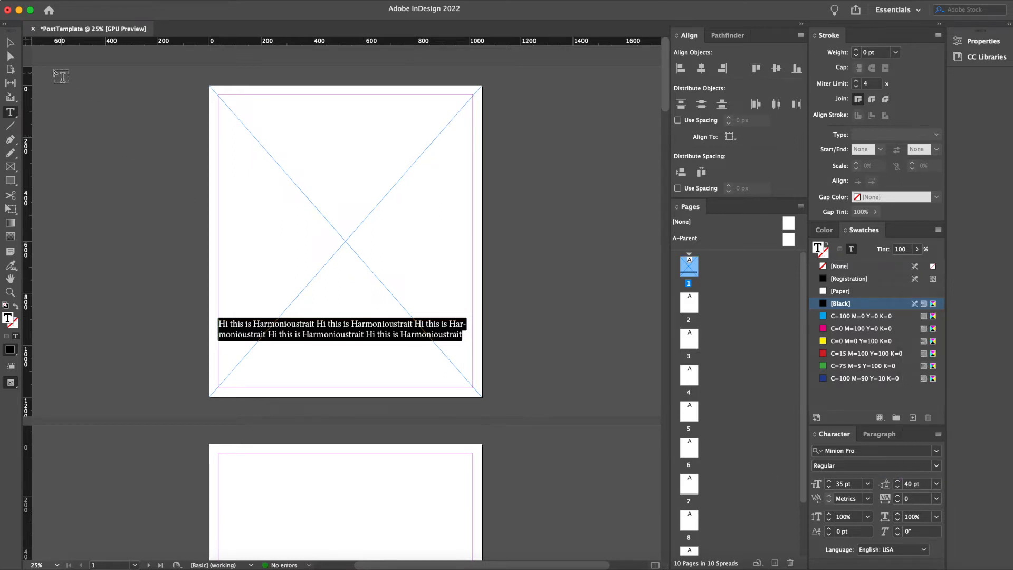
pyautogui.click(10, 42)
pyautogui.click(379, 342)
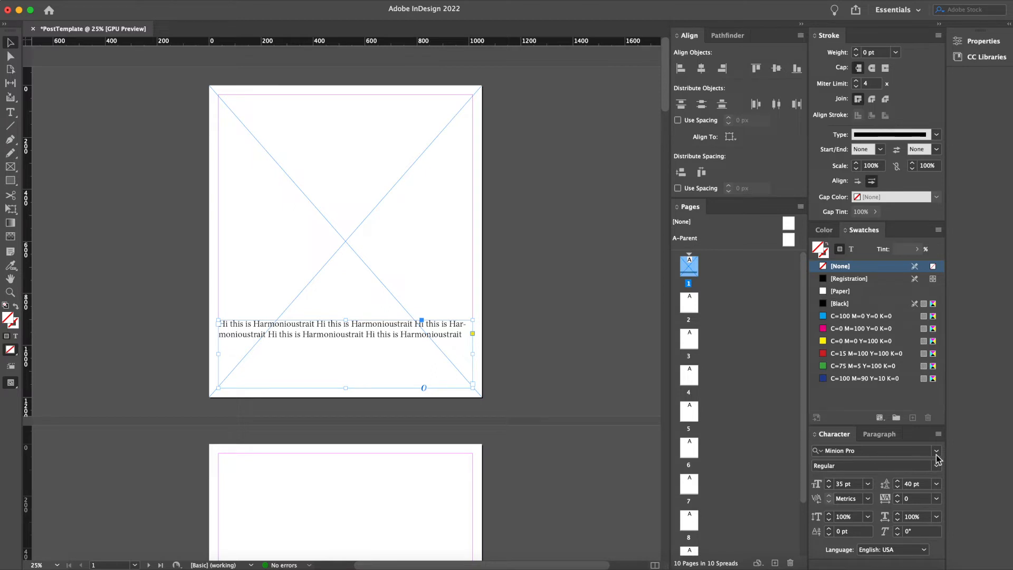
# Search the font list for "Helvet" for the text frame, then clear the search
pyautogui.click(872, 451)
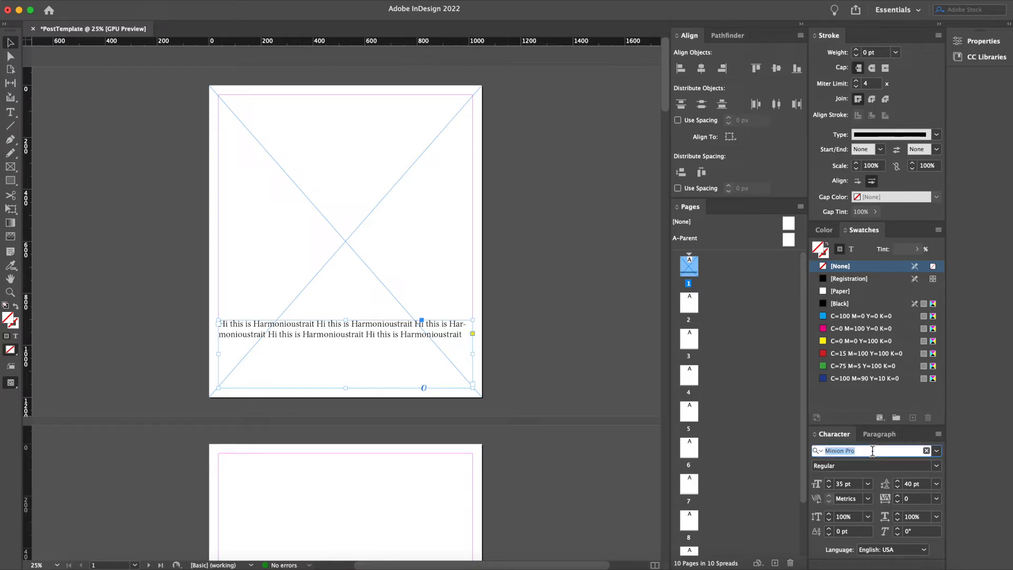
pyautogui.write('Hel')
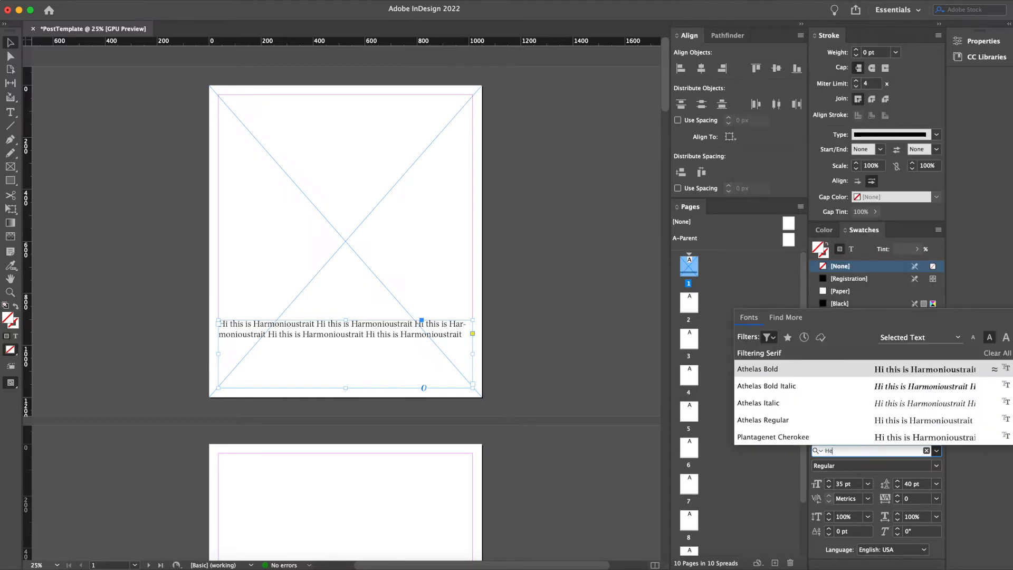
pyautogui.write('vet')
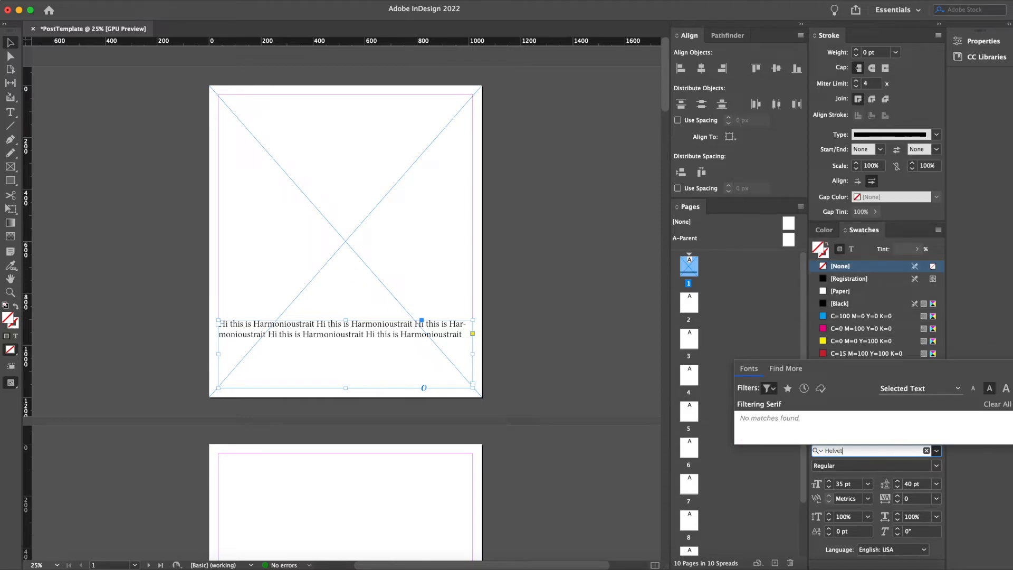
pyautogui.press('BackSpace')
pyautogui.press('BackSpace')
pyautogui.press('BackSpace')
pyautogui.press('BackSpace')
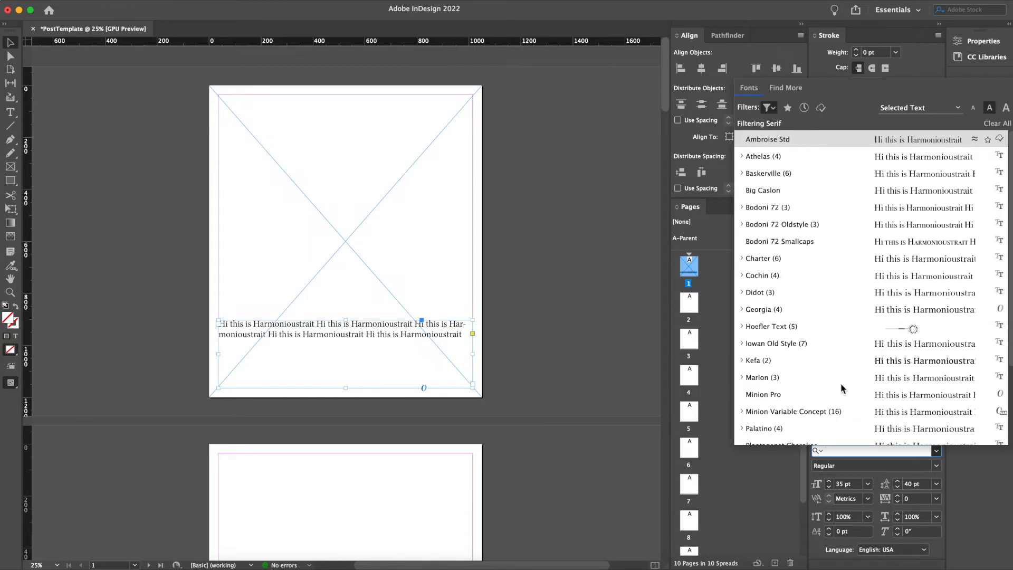
# Clear the serif filter from the font list and filter the fonts by sans serif instead
pyautogui.click(767, 108)
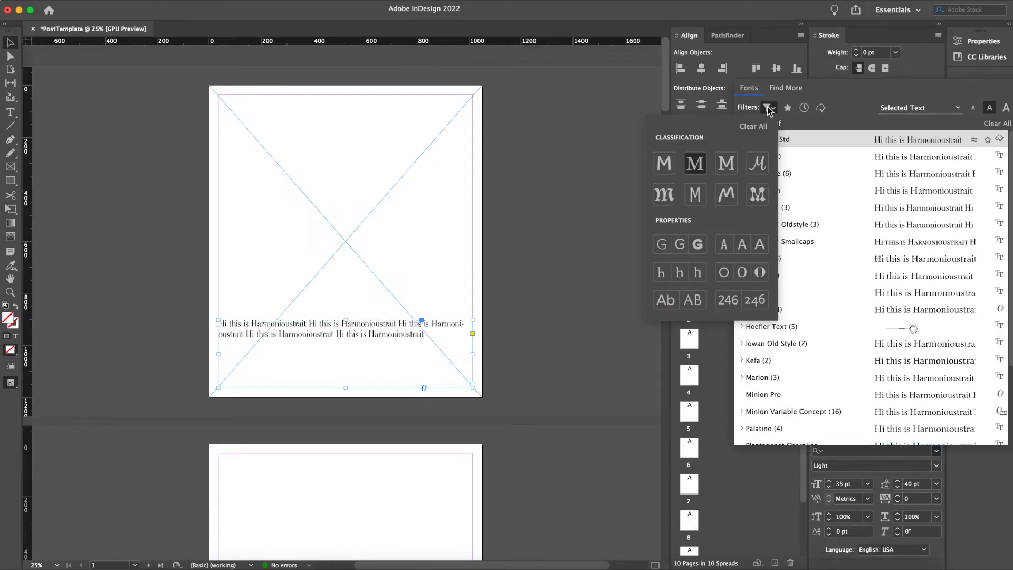
pyautogui.click(760, 127)
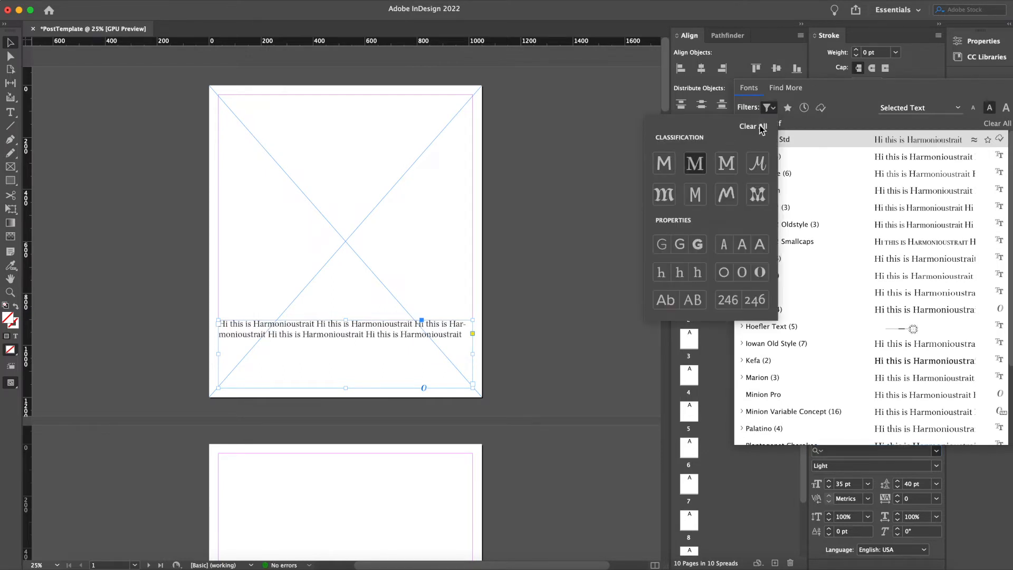
pyautogui.click(672, 164)
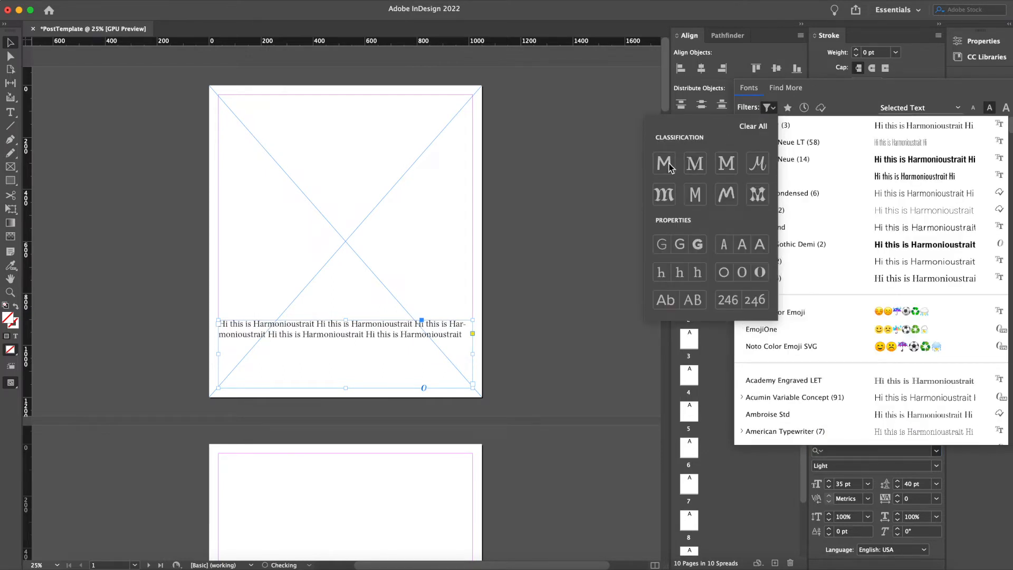
pyautogui.click(769, 110)
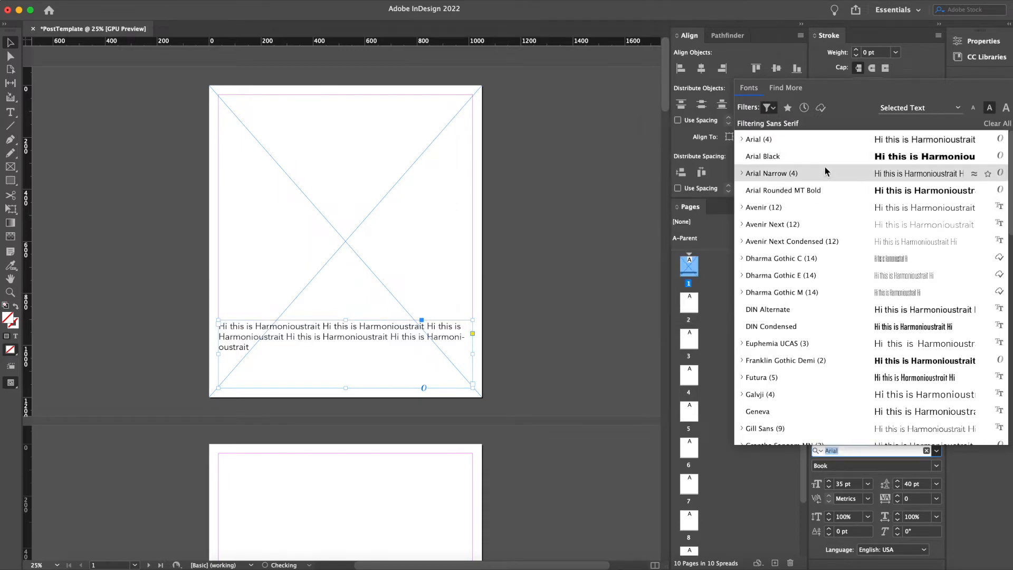
# Search the fonts for "Helvet" and apply Helvetica Bold to the text frame
pyautogui.click(849, 453)
pyautogui.click(859, 450)
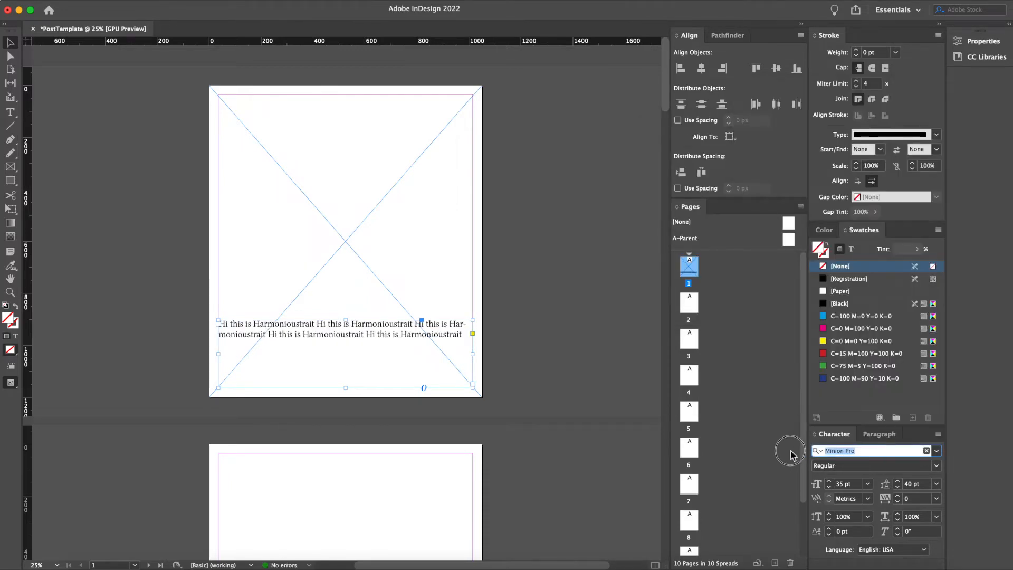
pyautogui.write('Helvet')
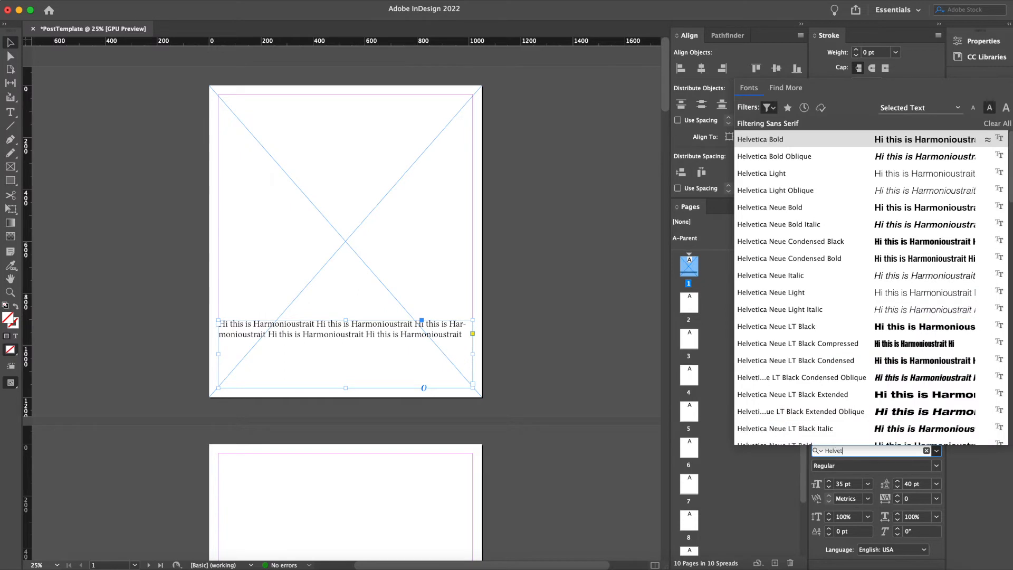
pyautogui.click(804, 142)
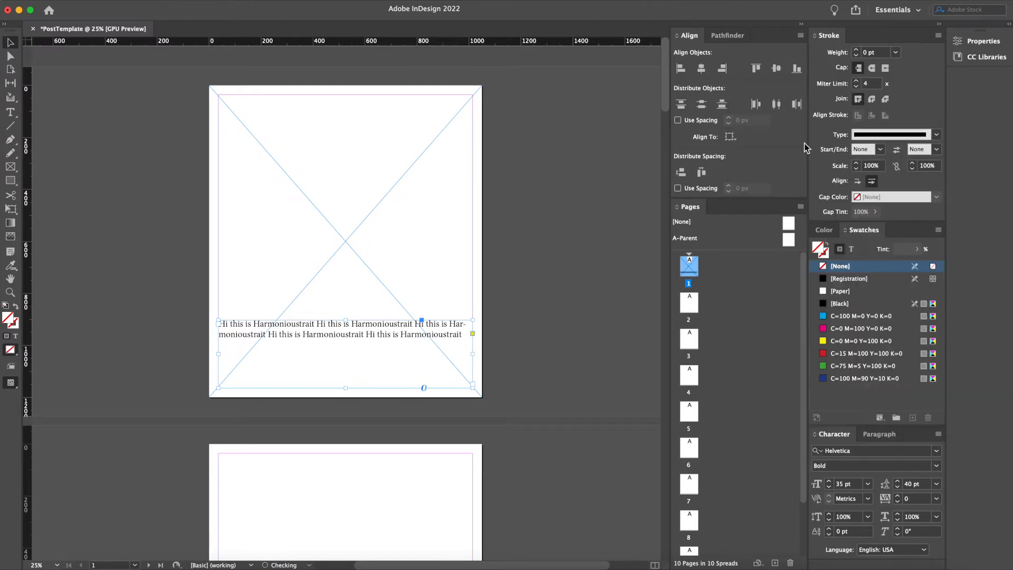
pyautogui.doubleClick(406, 341)
pyautogui.moveTo(406, 341); pyautogui.dragTo(312, 300)
pyautogui.press('Escape')
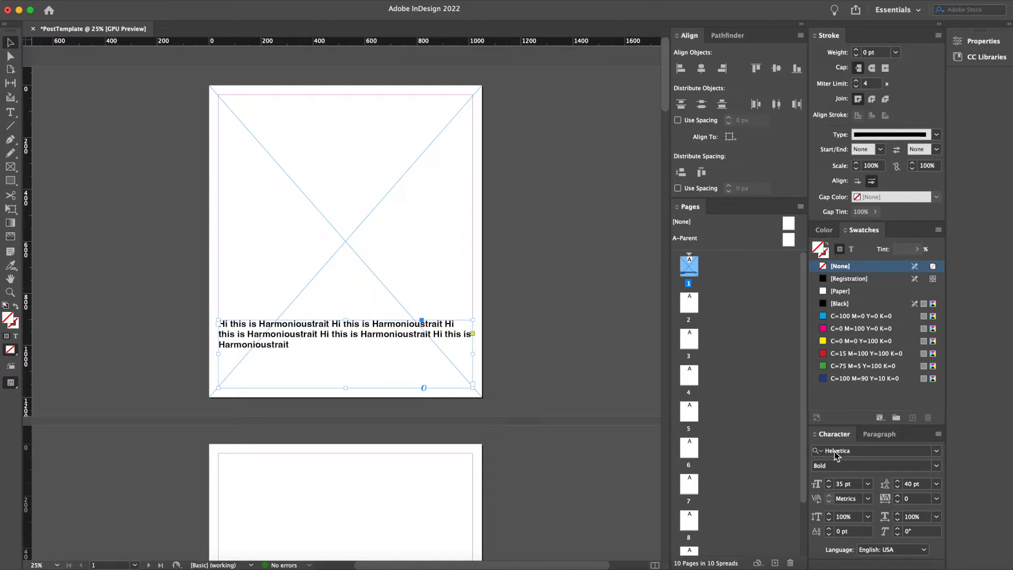
# Select all the text in the bottom frame and color it with the [Paper] swatch
pyautogui.press('t')
pyautogui.doubleClick(292, 350)
pyautogui.click(307, 349)
pyautogui.click(252, 335)
pyautogui.press('super+a')
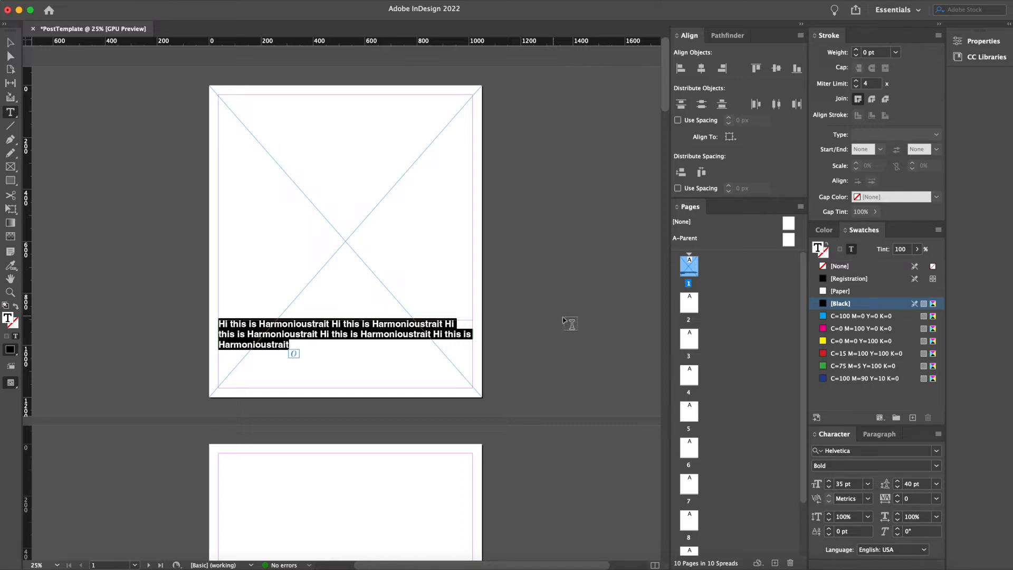
pyautogui.click(842, 291)
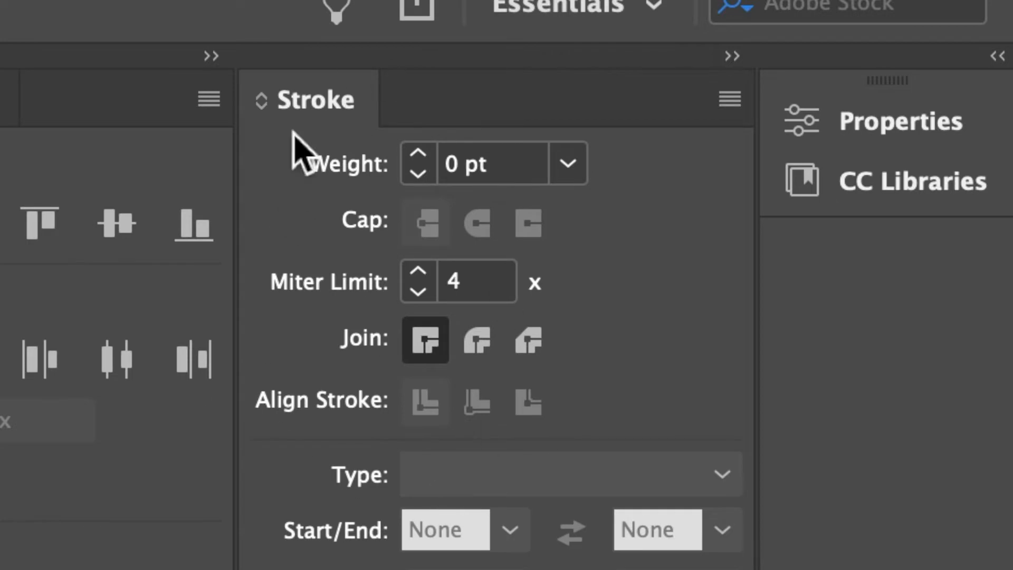
# Raise the stroke weight of the selected text to 5 pt
pyautogui.click(419, 154)
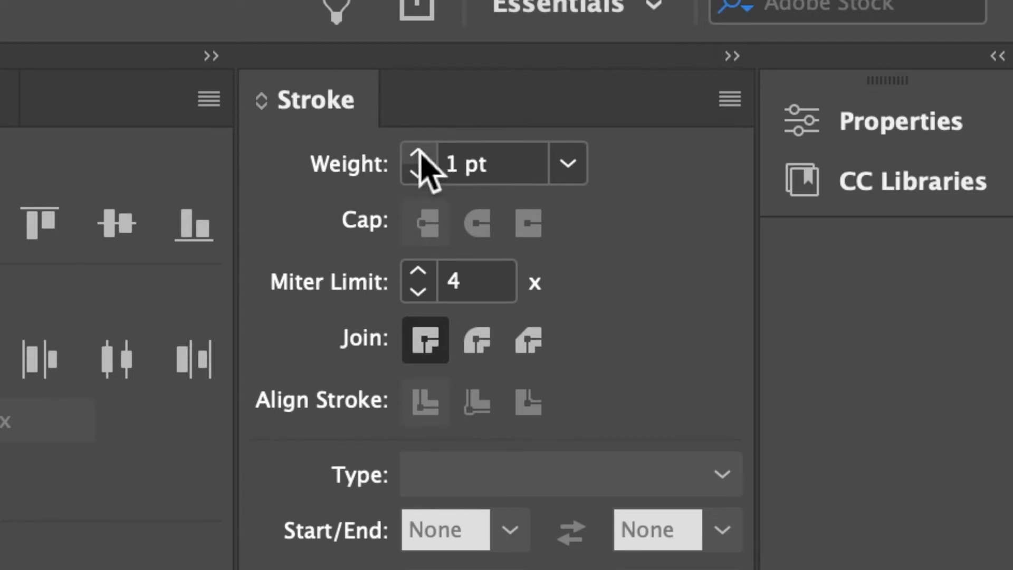
pyautogui.click(419, 154)
pyautogui.click(419, 154)
pyautogui.click(420, 154)
pyautogui.click(420, 154)
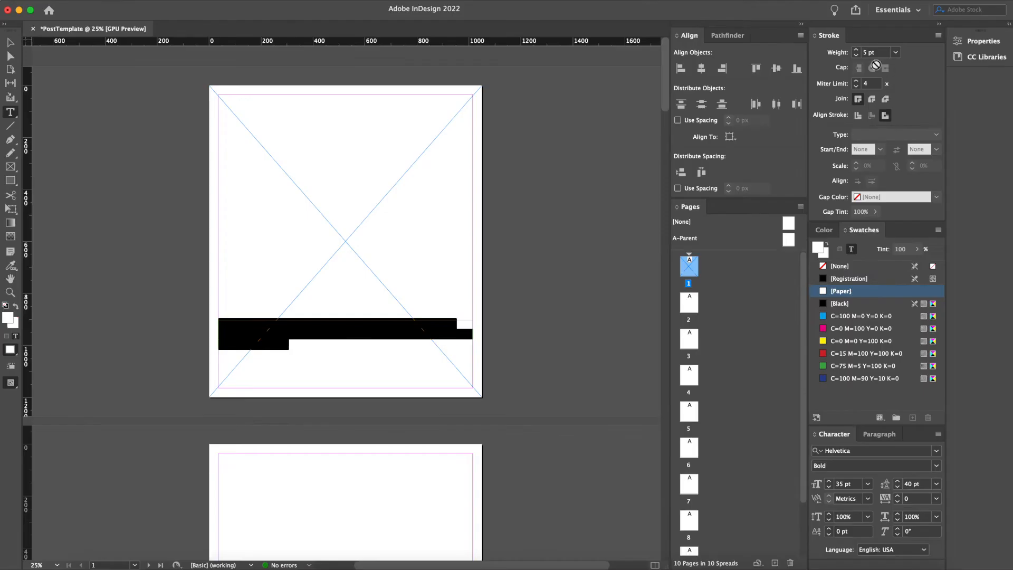
pyautogui.press('Escape')
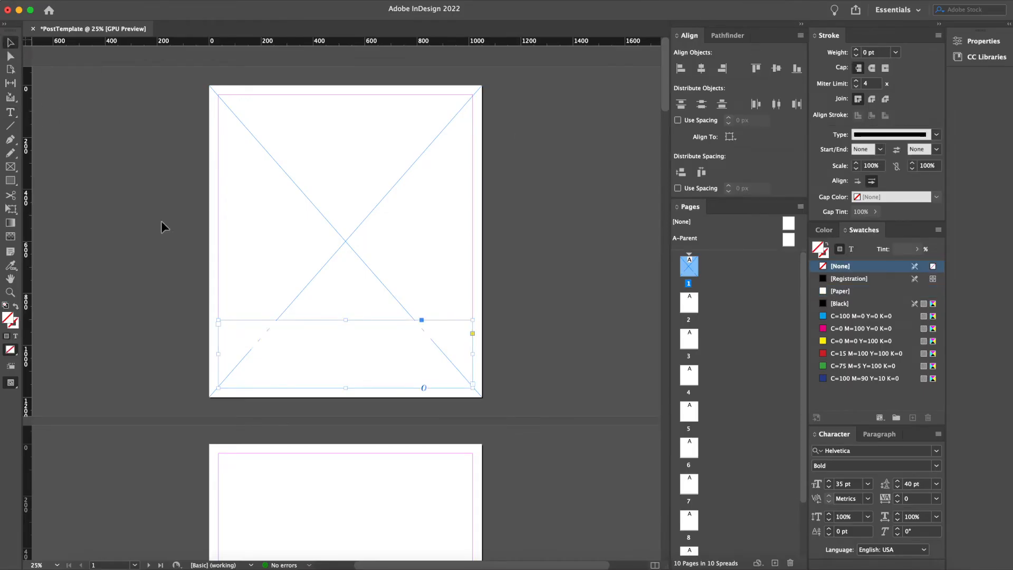
# Select all the text in the frame and set its stroke color to black (000000)
pyautogui.doubleClick(315, 363)
pyautogui.press('super+a')
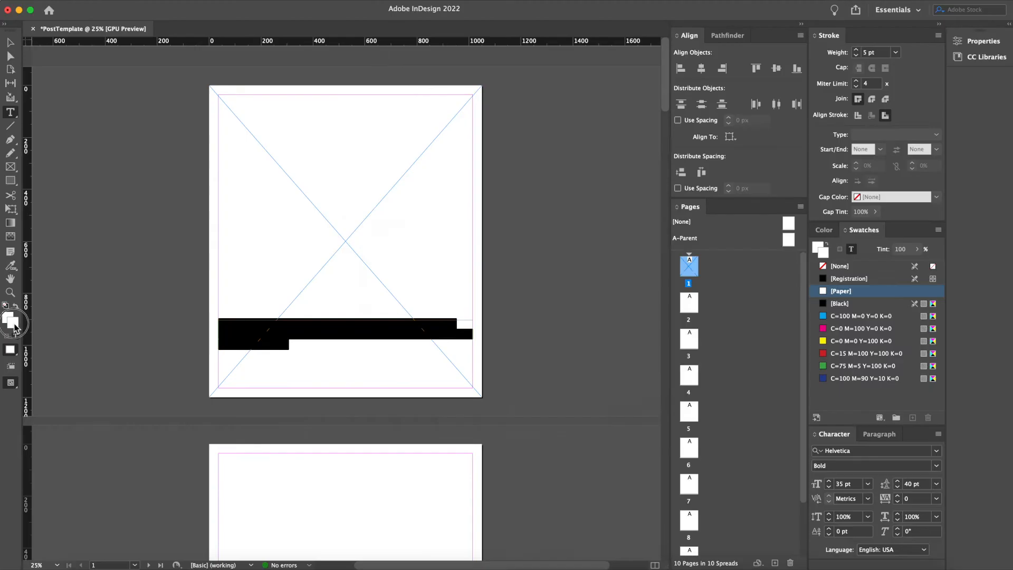
pyautogui.doubleClick(125, 303)
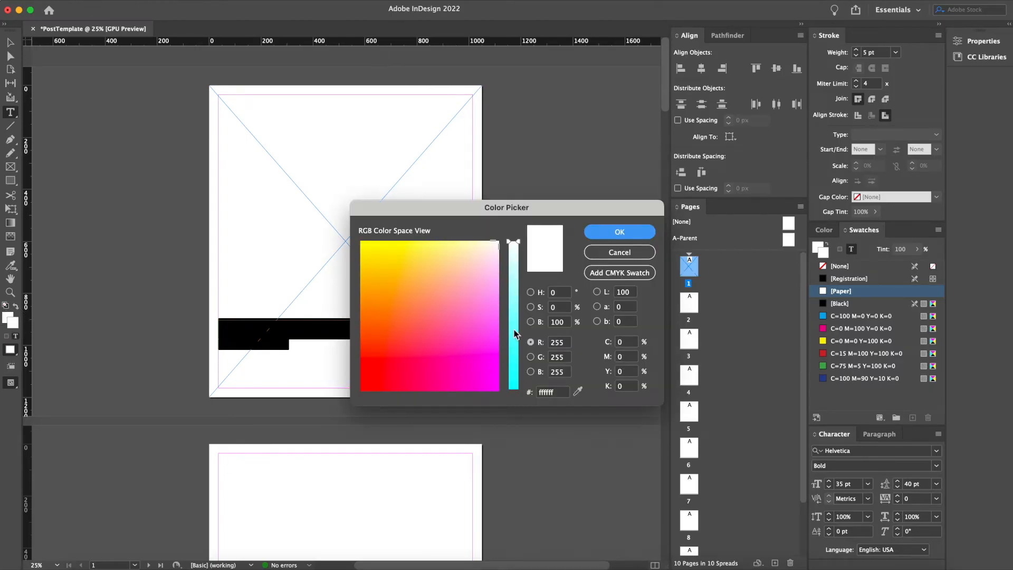
pyautogui.moveTo(514, 332); pyautogui.dragTo(514, 431)
pyautogui.moveTo(385, 369); pyautogui.dragTo(306, 447)
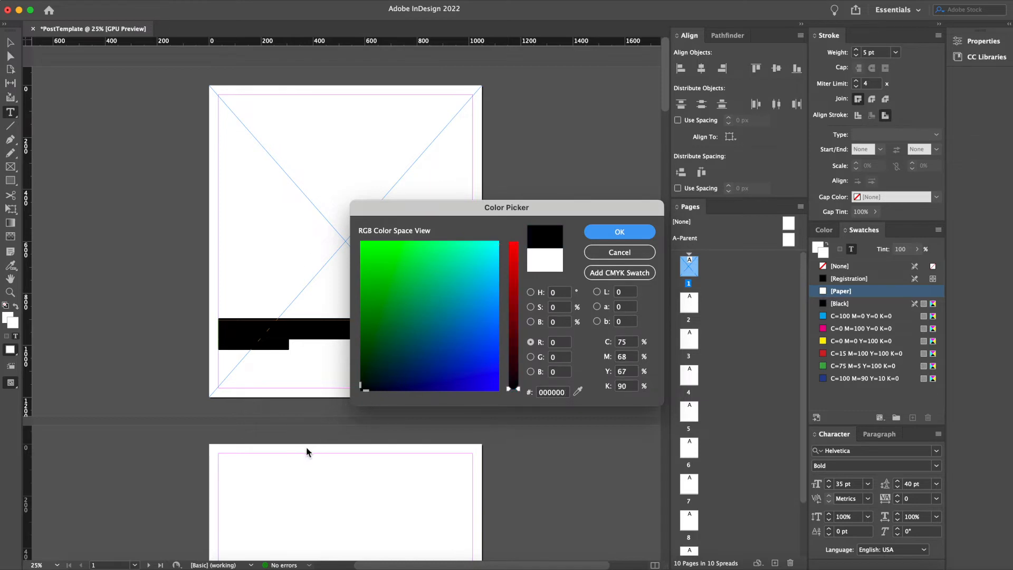
pyautogui.click(606, 232)
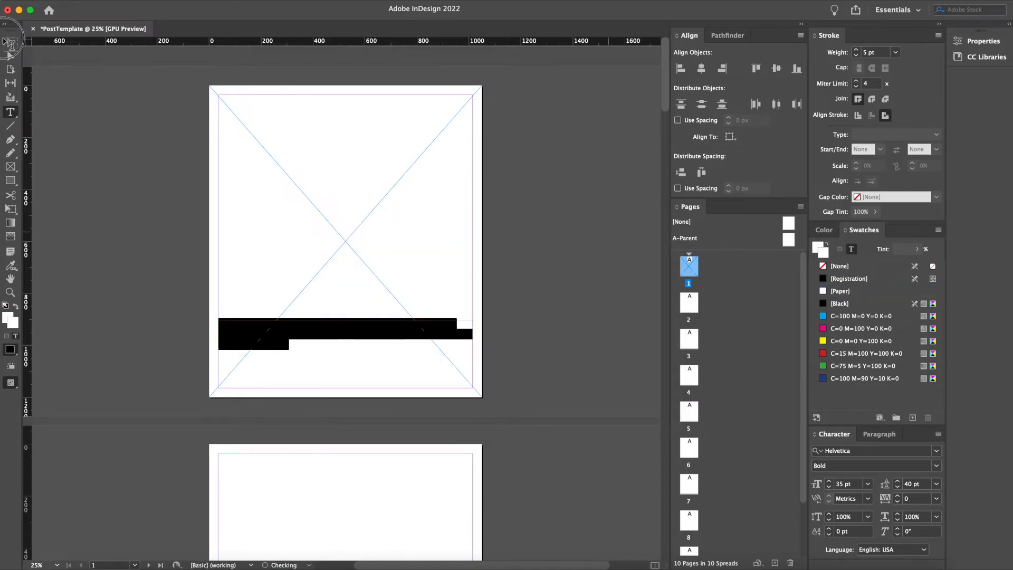
pyautogui.click(9, 43)
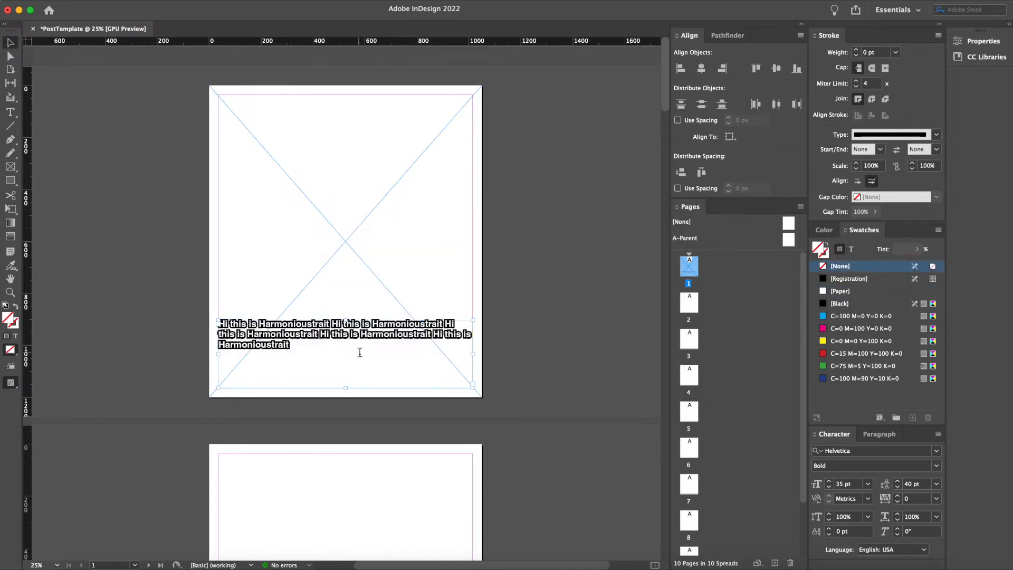
# Reduce the stroke weight of the whole text to 4 pt
pyautogui.doubleClick(394, 351)
pyautogui.moveTo(290, 346); pyautogui.dragTo(218, 323)
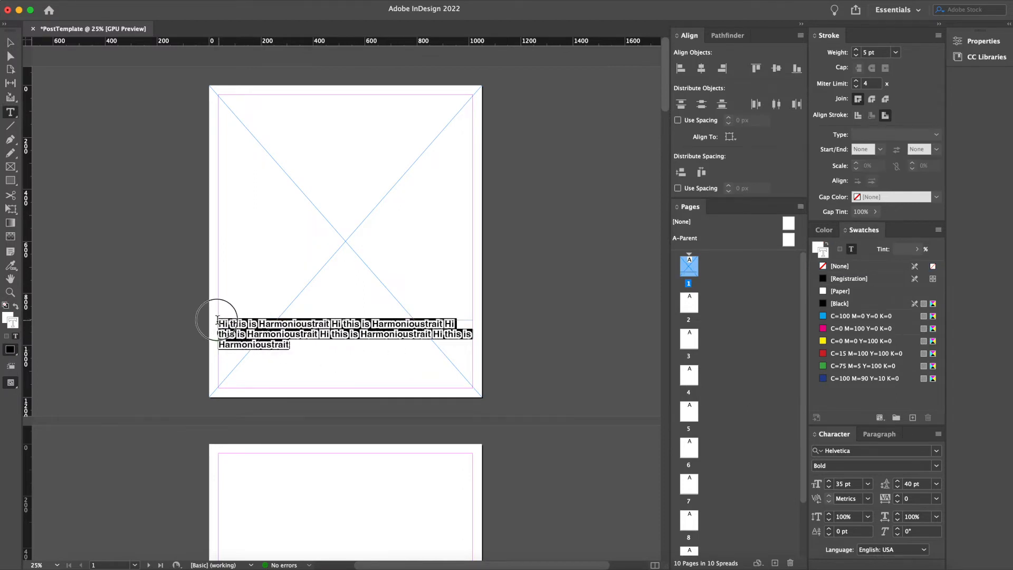
pyautogui.click(856, 55)
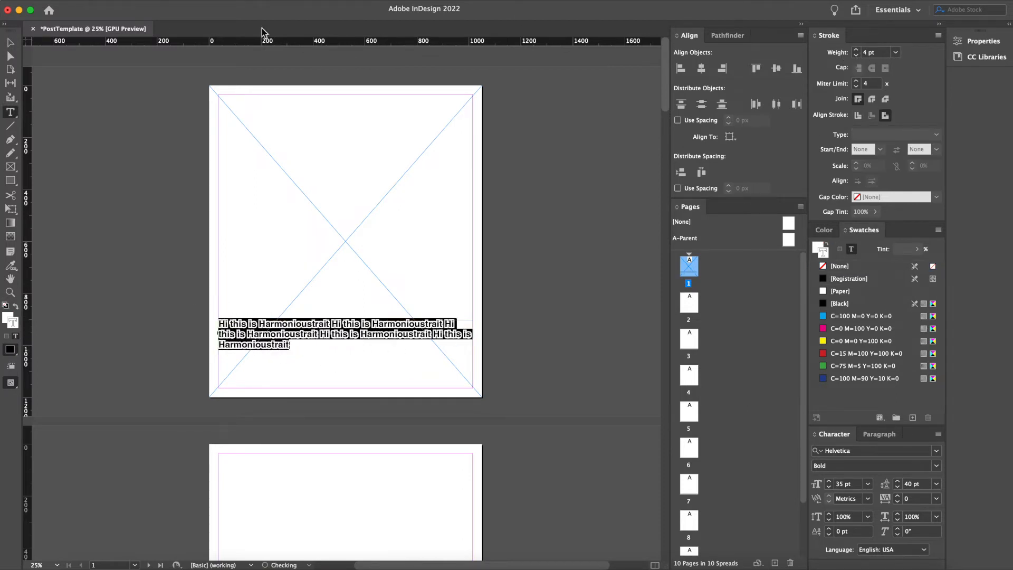
pyautogui.click(12, 47)
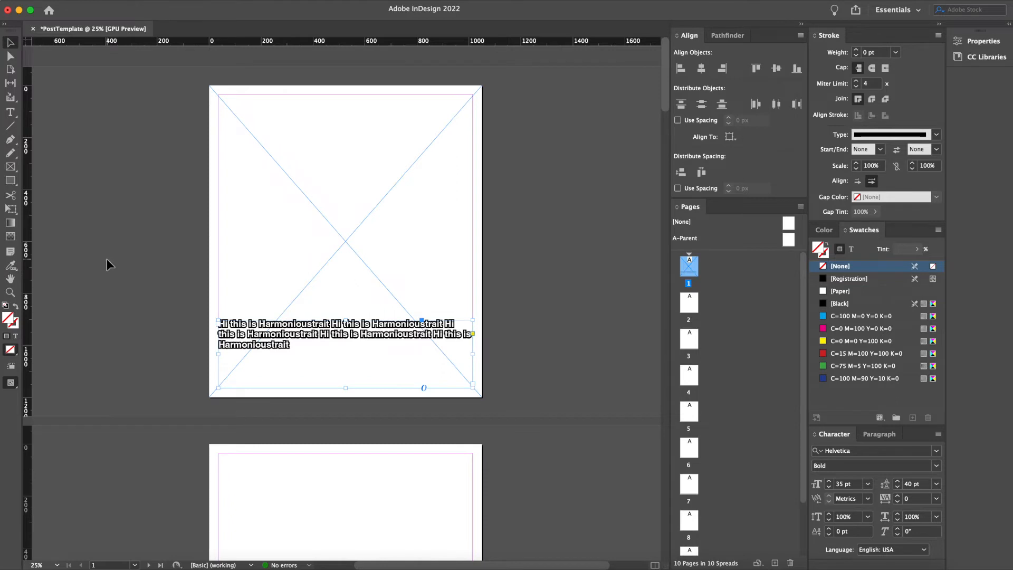
# Select all the text in the frame again and set its stroke weight to 3.5 pt
pyautogui.doubleClick(330, 349)
pyautogui.press('super+a')
pyautogui.doubleClick(869, 48)
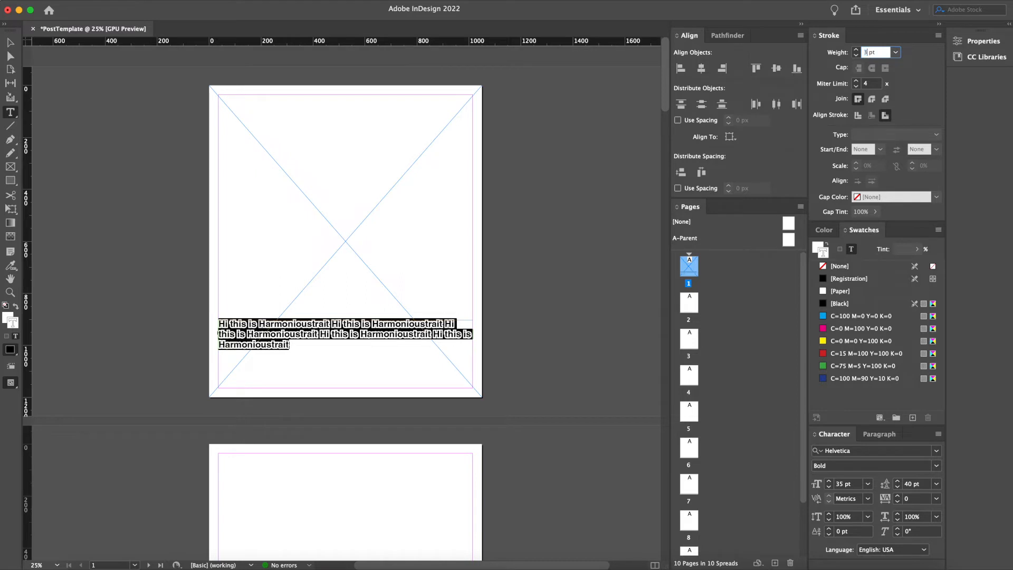
pyautogui.press('Return')
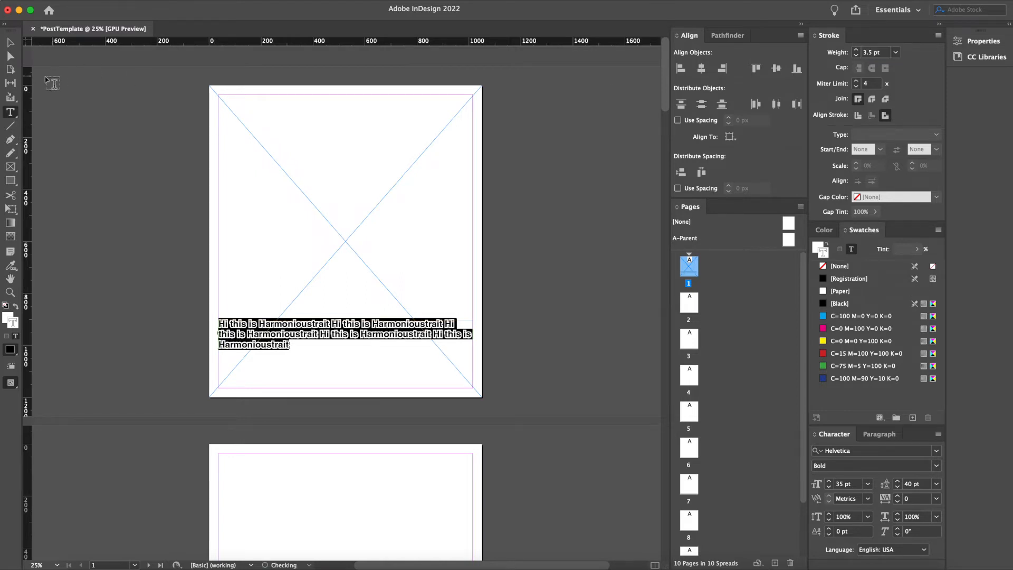
pyautogui.press('Escape')
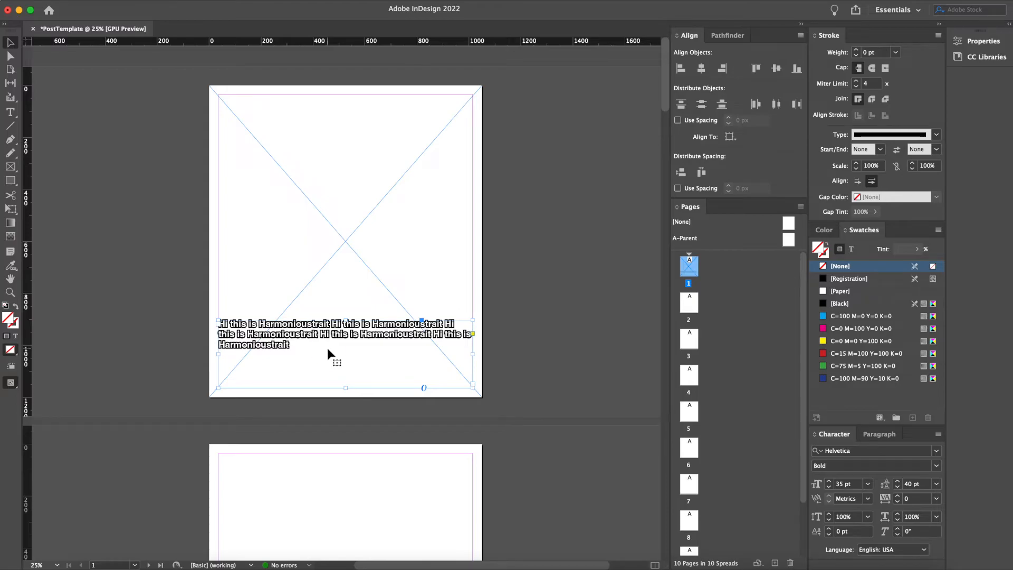
# Add a Drop Shadow effect to the caption text frame on page 1 with the preview turned on
pyautogui.rightClick(327, 347)
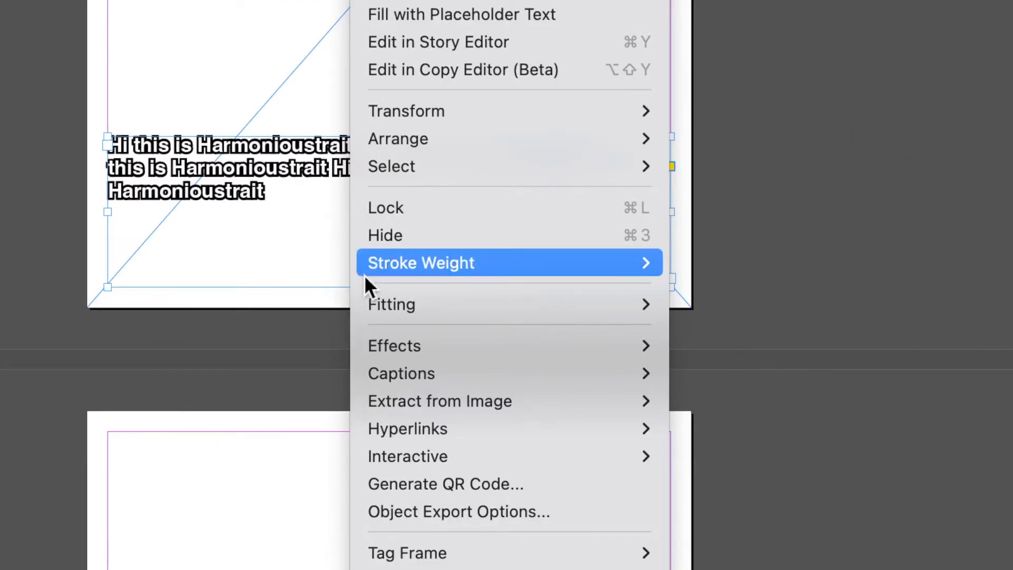
pyautogui.moveTo(406, 347)
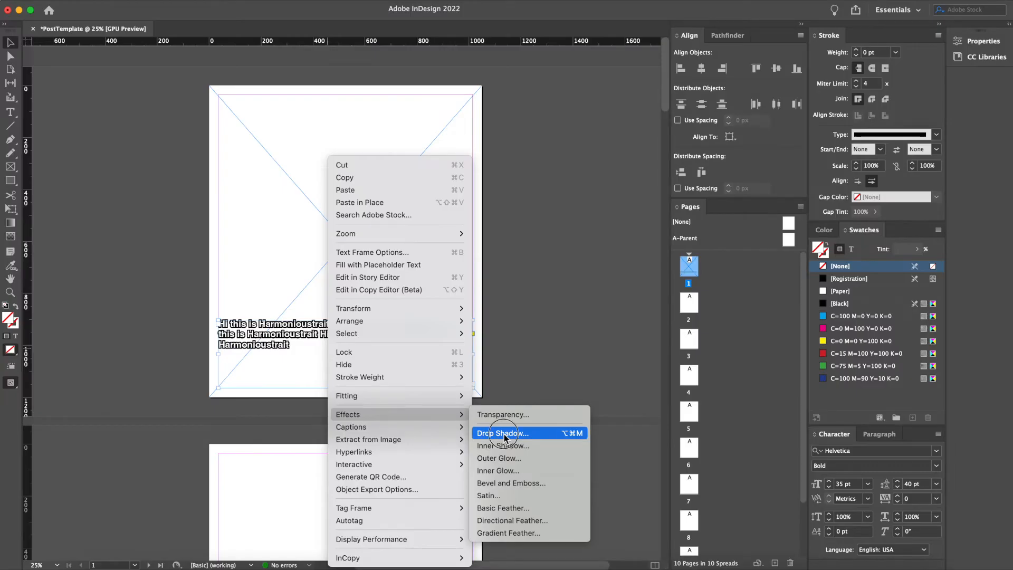
pyautogui.click(742, 387)
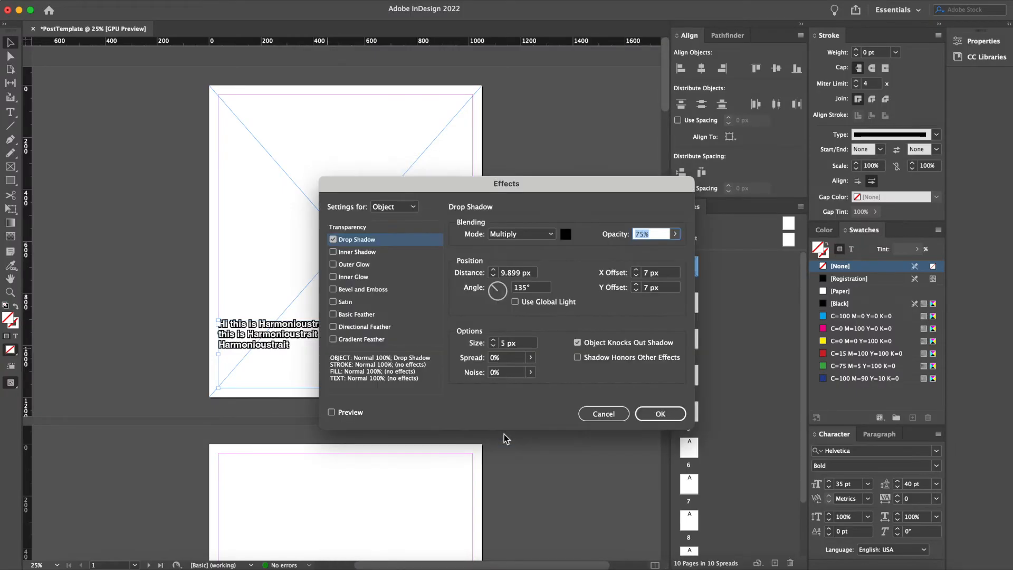
pyautogui.moveTo(481, 185); pyautogui.dragTo(624, 184)
pyautogui.click(473, 412)
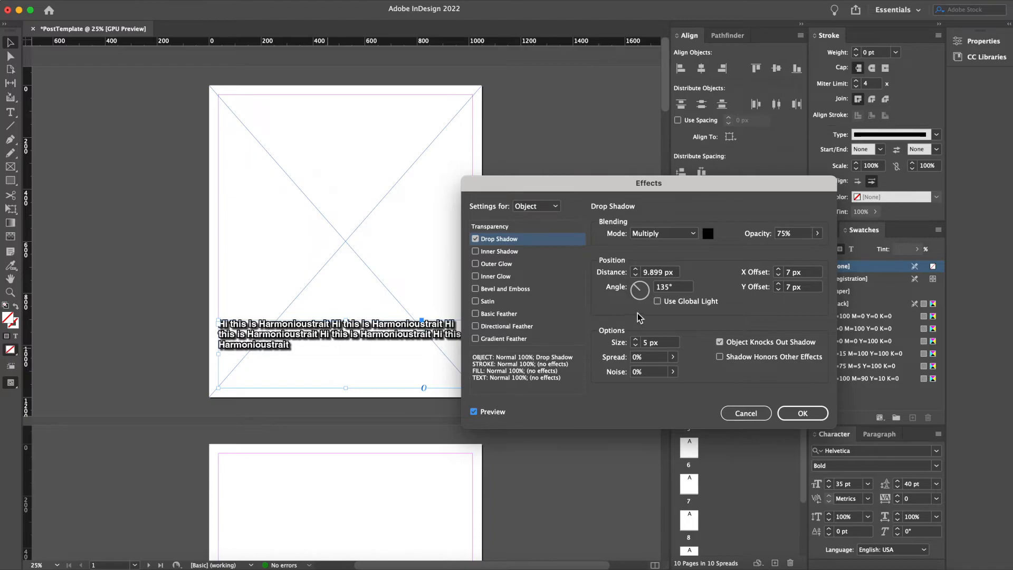
# Set the drop shadow's opacity to 100% and its blending mode to Normal
pyautogui.click(817, 232)
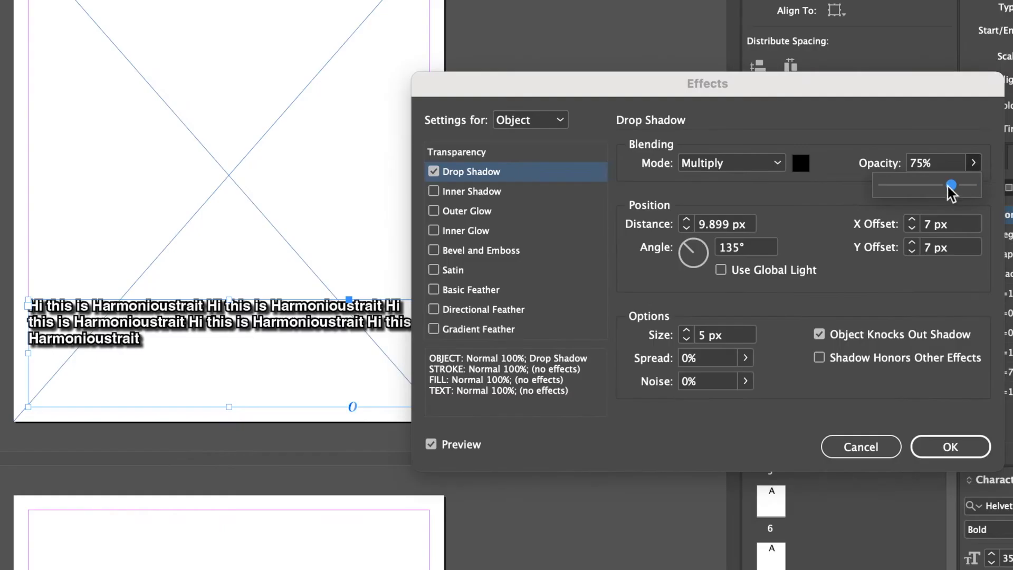
pyautogui.moveTo(951, 186); pyautogui.dragTo(975, 186)
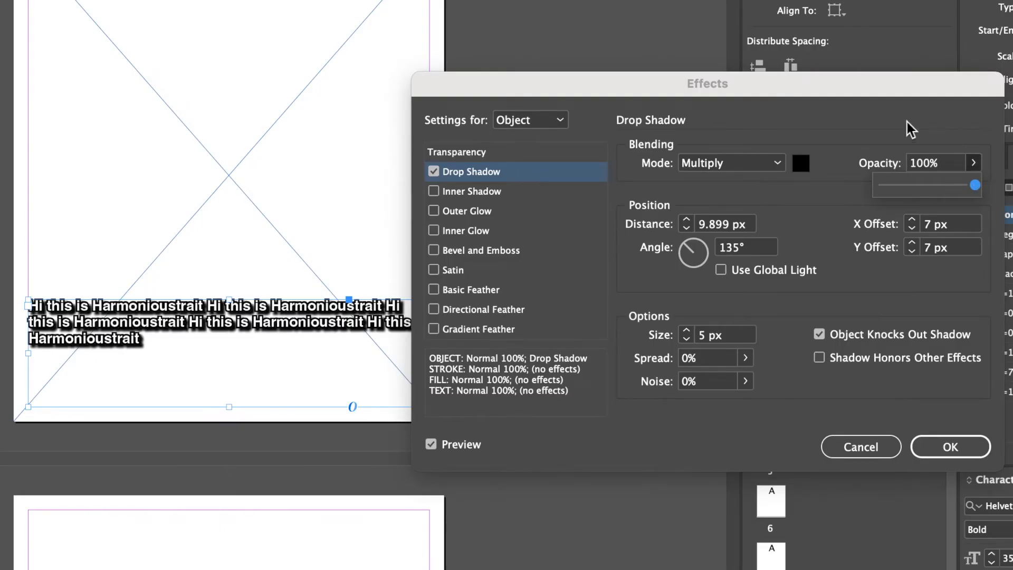
pyautogui.click(762, 165)
pyautogui.click(730, 184)
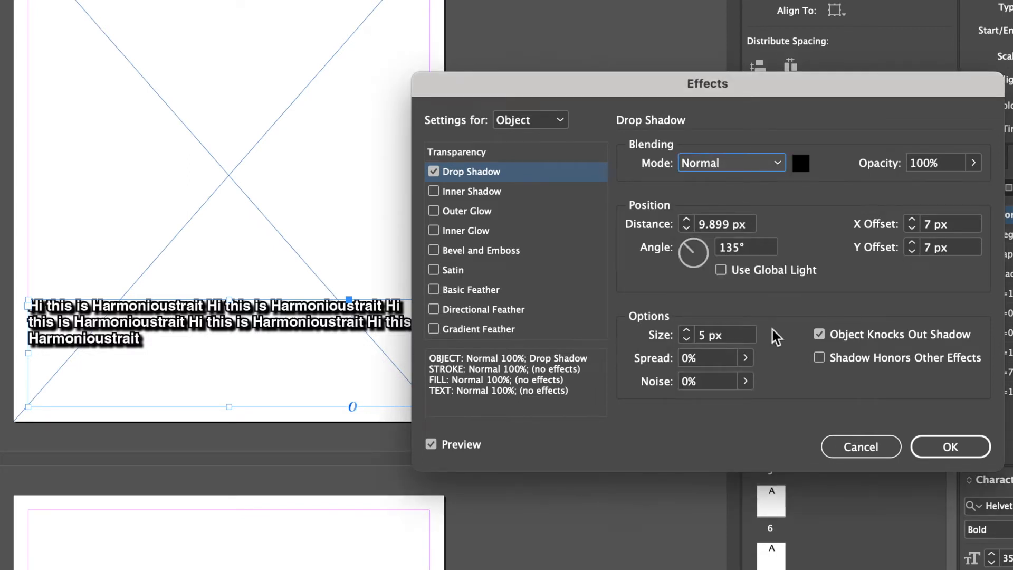
# Reduce the drop shadow's size to 0 px for a hard edge
pyautogui.click(686, 341)
pyautogui.click(685, 341)
pyautogui.click(686, 341)
pyautogui.click(686, 341)
pyautogui.click(685, 341)
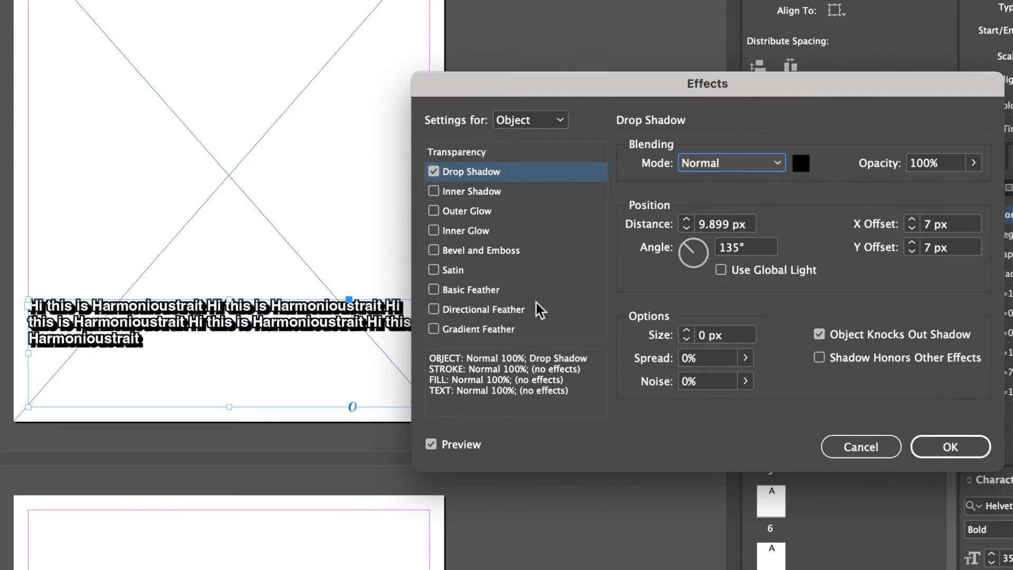
# Set the drop shadow's angle to 0° and apply the effect to the caption frame
pyautogui.click(741, 248)
pyautogui.doubleClick(741, 248)
pyautogui.write('0')
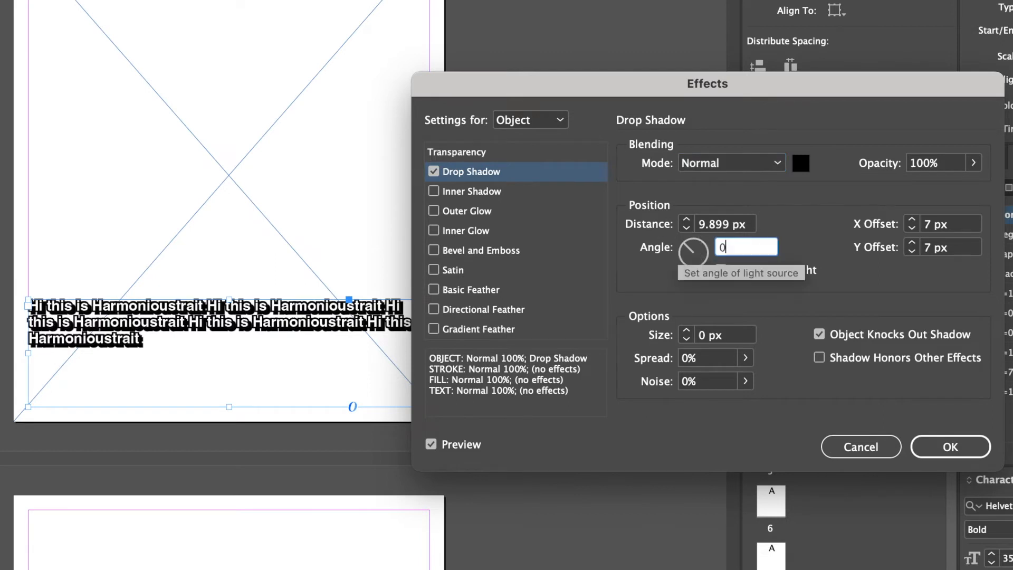
pyautogui.press('Return')
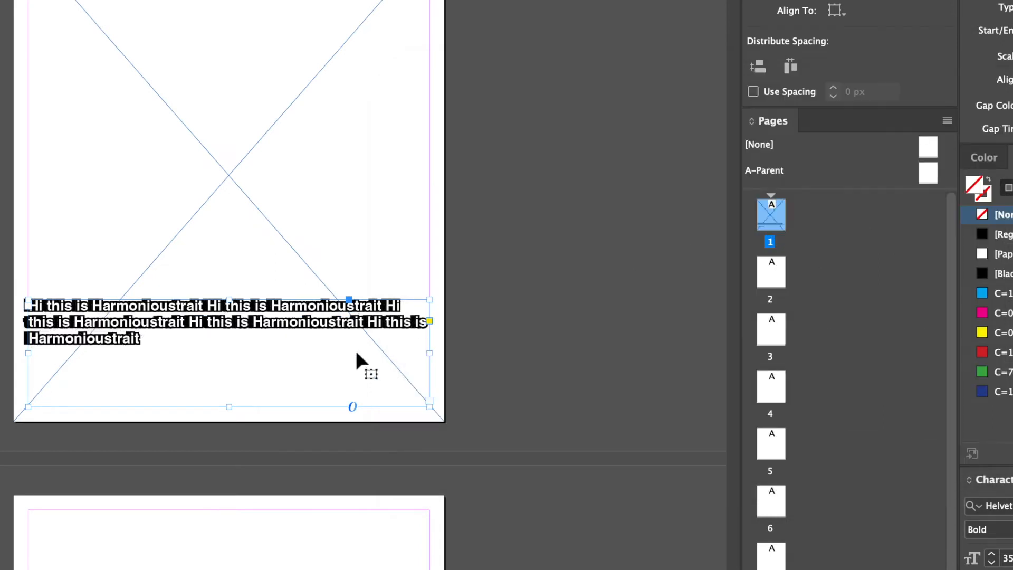
# Edit the caption frame's drop shadow again, set its X offset to -3 px and apply it
pyautogui.rightClick(356, 350)
pyautogui.moveTo(428, 447)
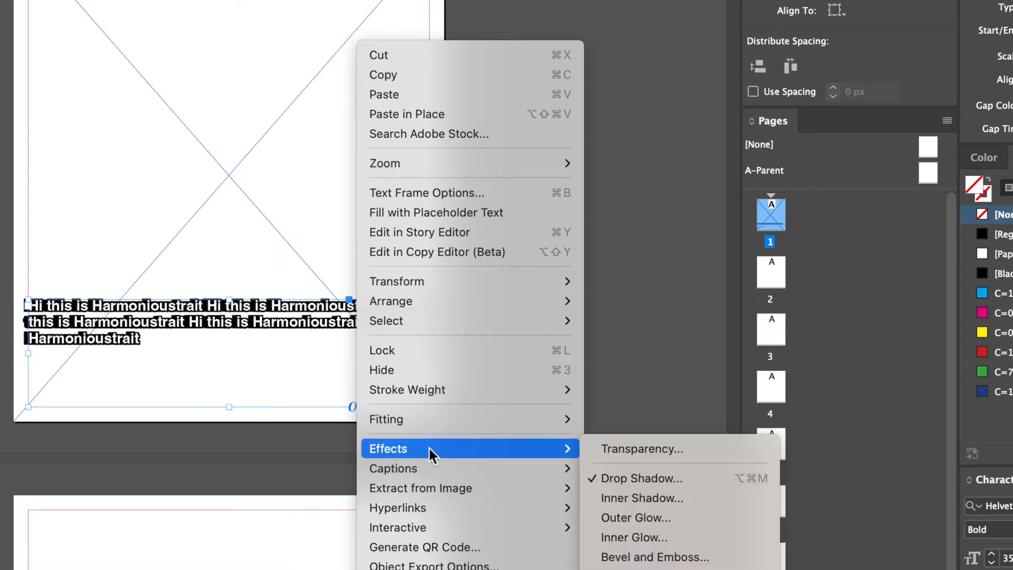
pyautogui.click(645, 477)
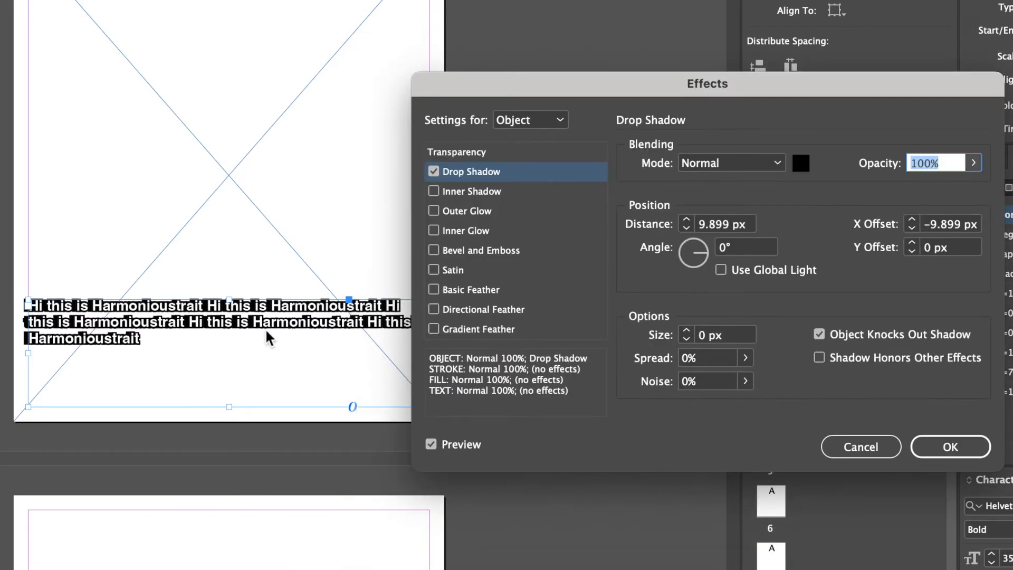
pyautogui.click(912, 228)
pyautogui.click(912, 236)
pyautogui.click(913, 222)
pyautogui.click(912, 221)
pyautogui.click(912, 221)
pyautogui.click(912, 221)
pyautogui.click(912, 221)
pyautogui.click(912, 221)
pyautogui.click(912, 221)
pyautogui.click(912, 221)
pyautogui.click(912, 221)
pyautogui.click(912, 221)
pyautogui.click(913, 227)
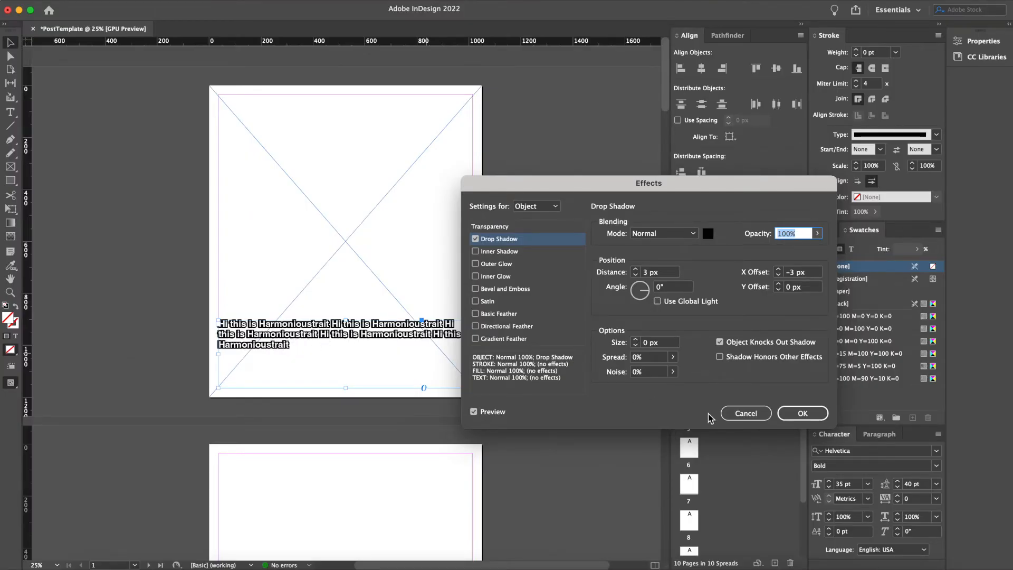
pyautogui.click(801, 413)
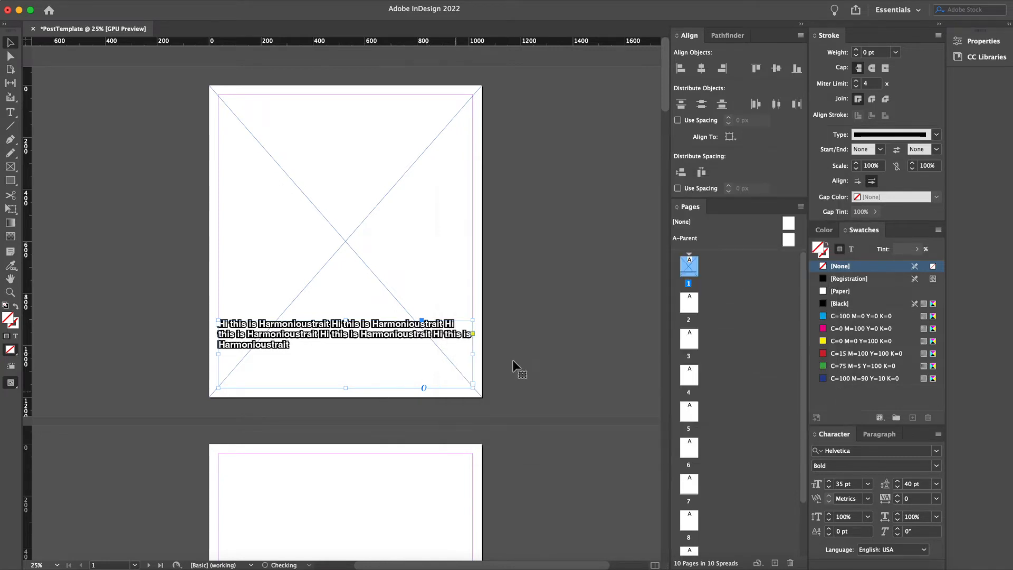
# Select all the caption text and reduce its stroke weight to 3 pt
pyautogui.doubleClick(375, 353)
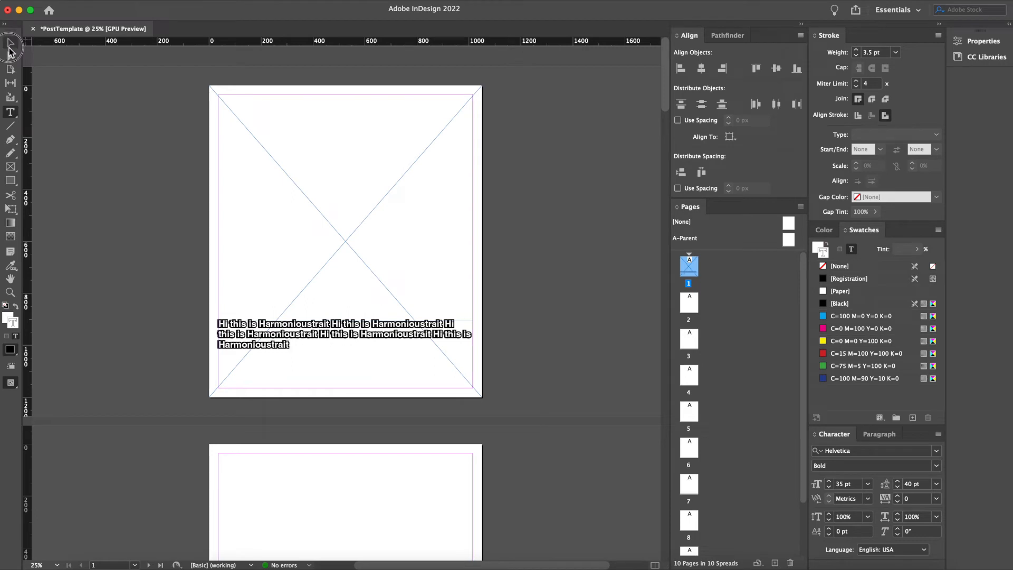
pyautogui.press('Escape')
pyautogui.doubleClick(328, 350)
pyautogui.press('super+a')
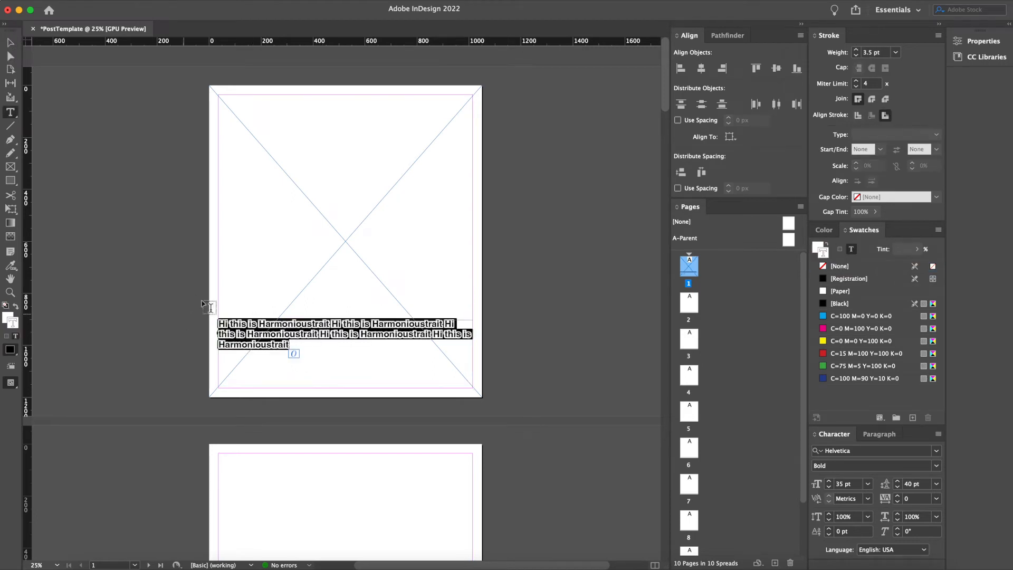
pyautogui.click(856, 55)
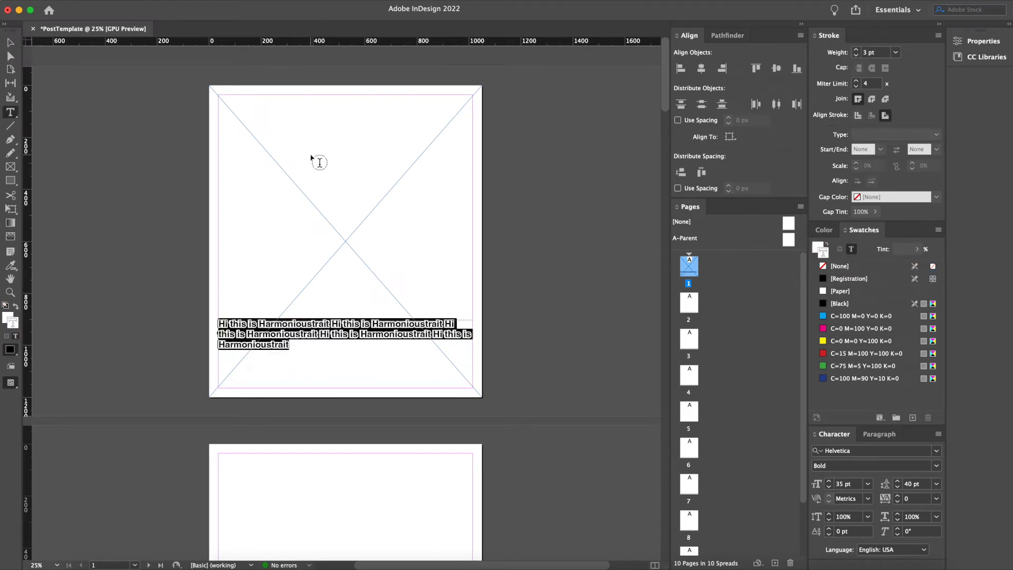
pyautogui.click(11, 44)
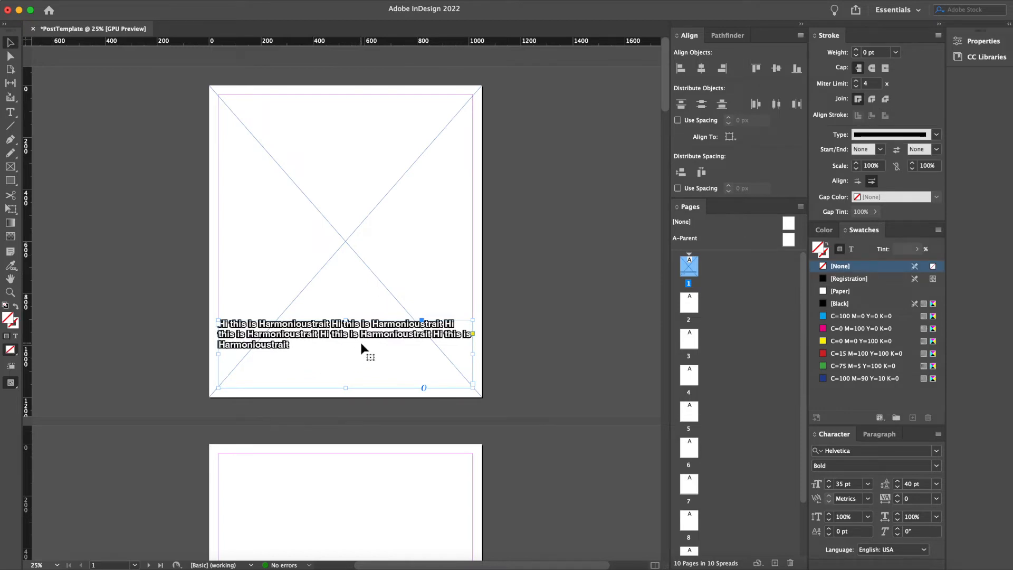
# Turn off hyphenation for the caption frame's text and align its paragraph to the center
pyautogui.doubleClick(325, 345)
pyautogui.press('Escape')
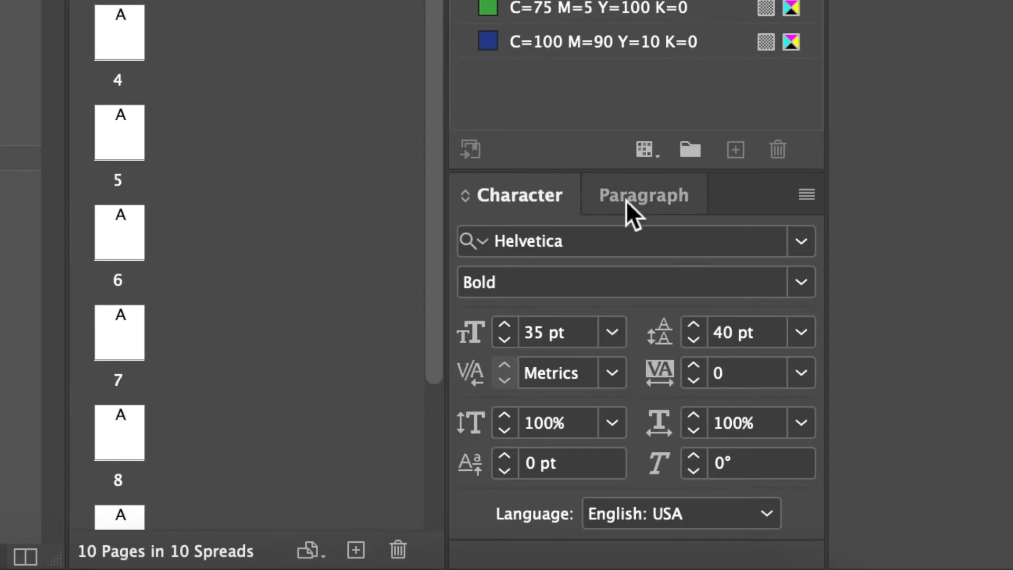
pyautogui.click(625, 201)
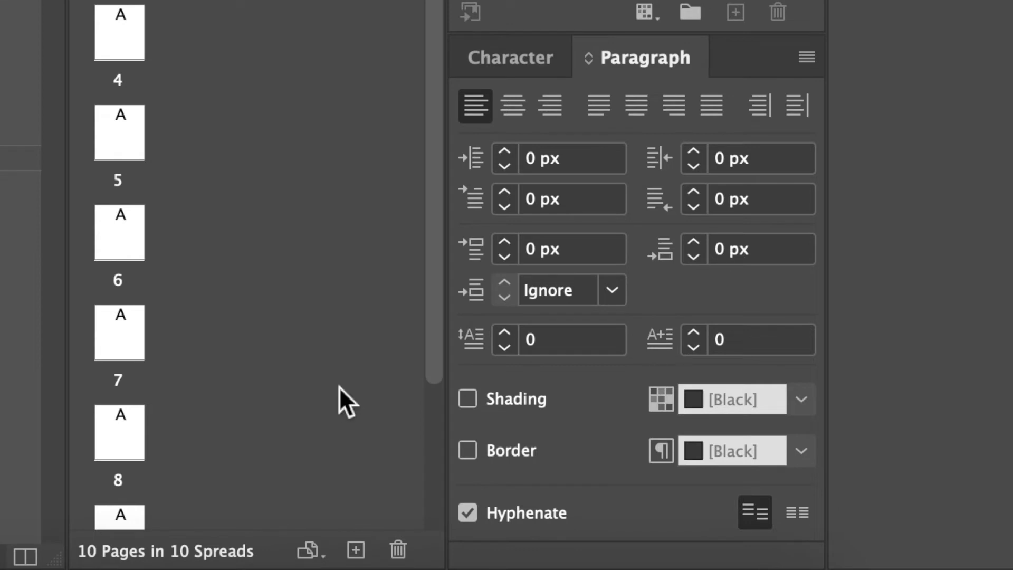
pyautogui.click(513, 517)
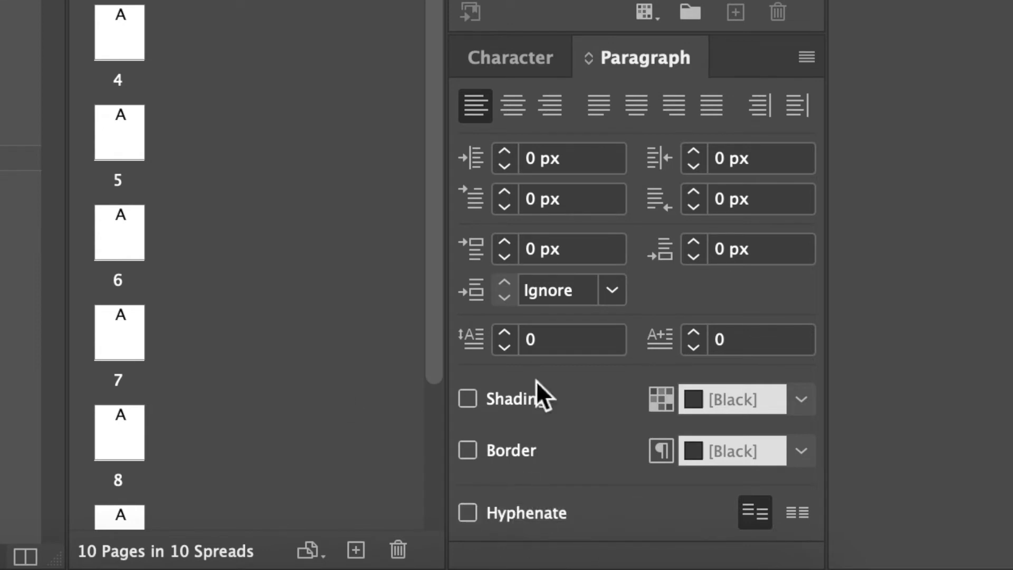
pyautogui.click(516, 108)
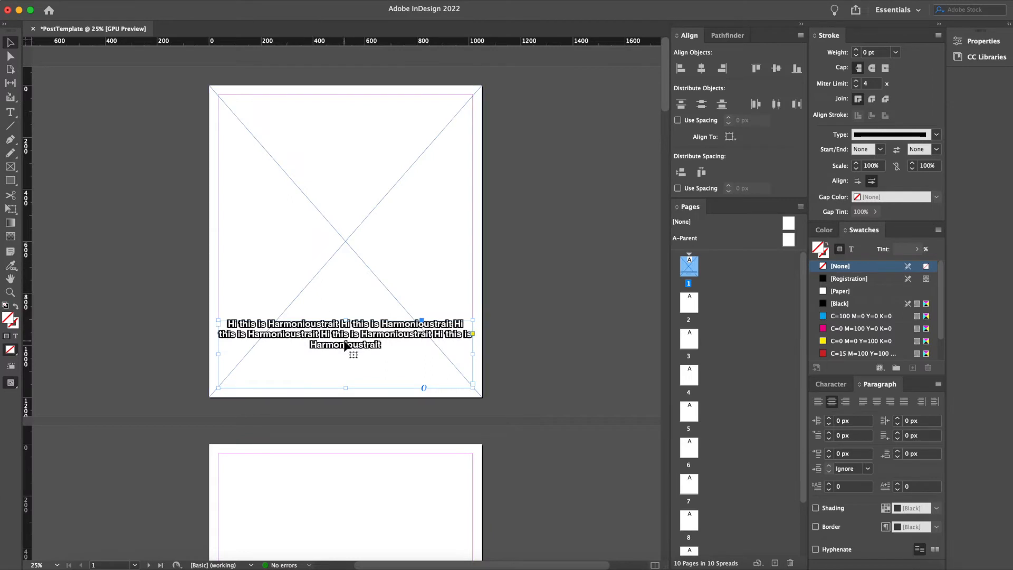
# Select the whole caption text in its frame on page 1 and delete it
pyautogui.press('t')
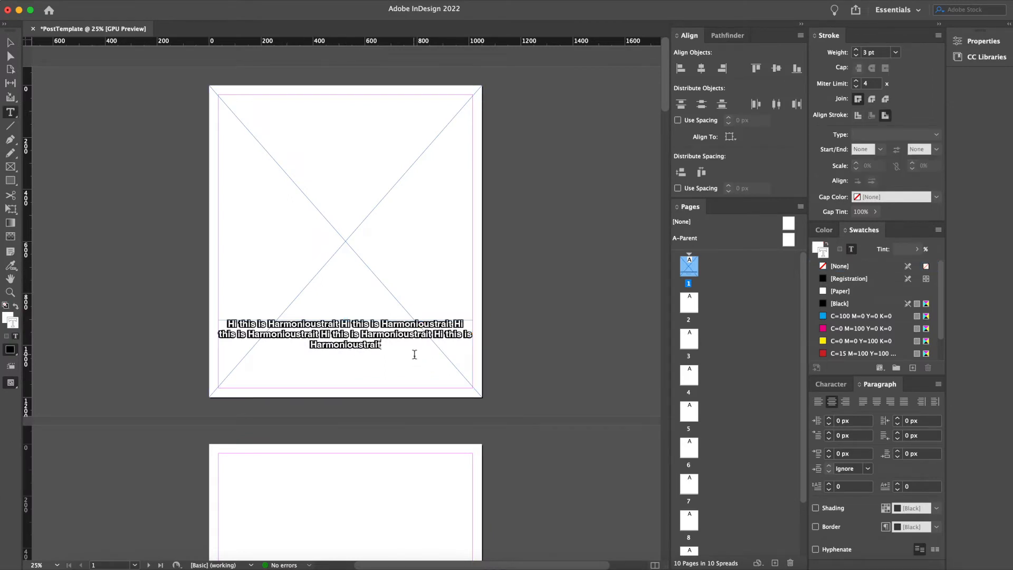
pyautogui.moveTo(421, 355); pyautogui.dragTo(255, 296)
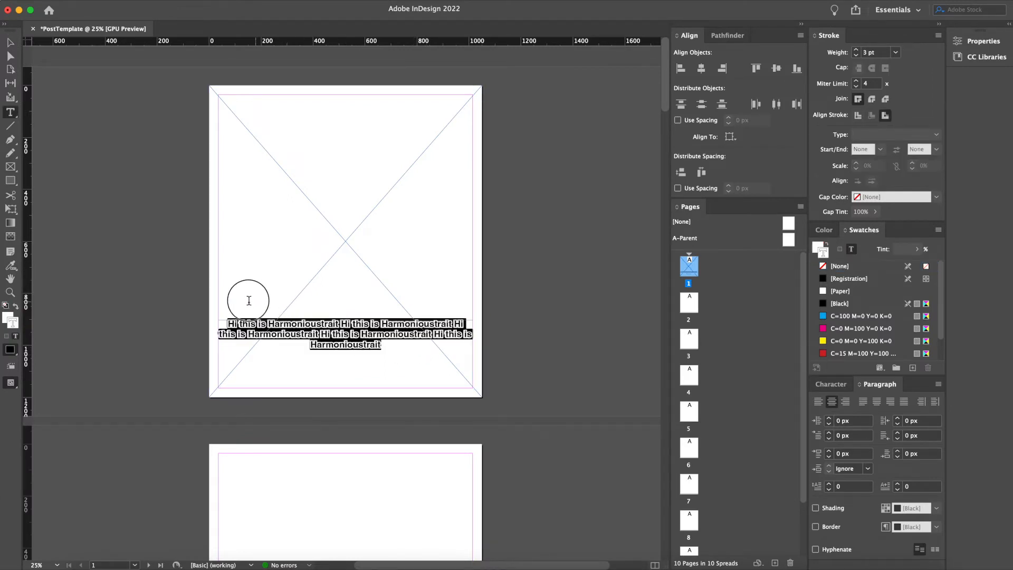
pyautogui.press('BackSpace')
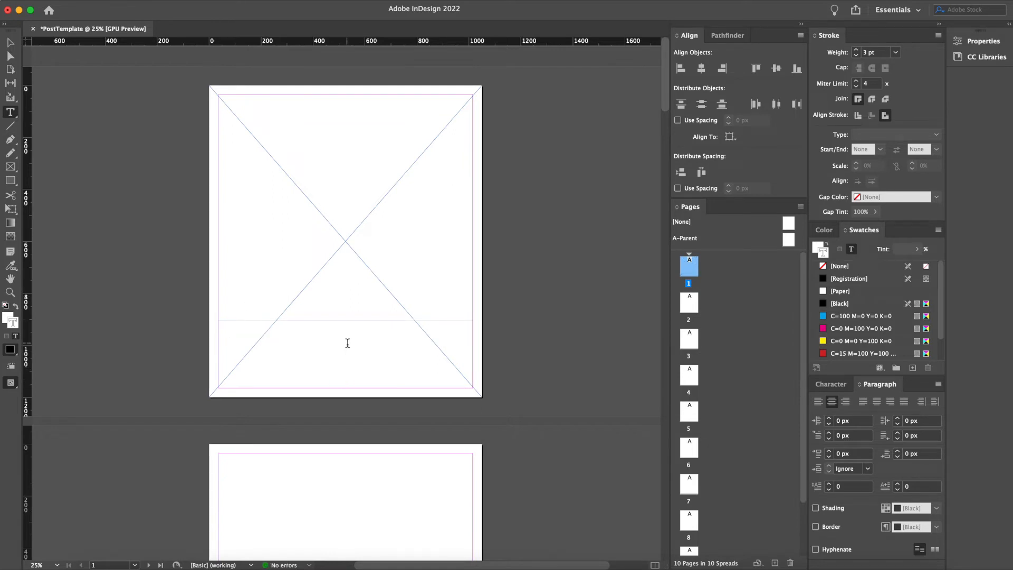
# Try the caption style with the sample text "Hey what's up", delete that text and deselect the frame
pyautogui.write("Hey what's wa")
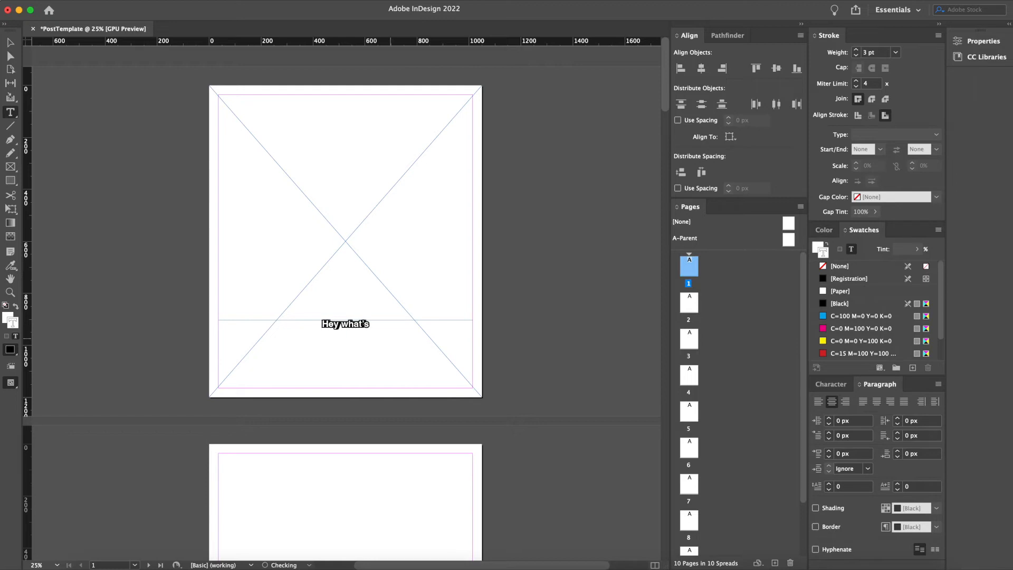
pyautogui.press('BackSpace')
pyautogui.press('BackSpace')
pyautogui.write('up')
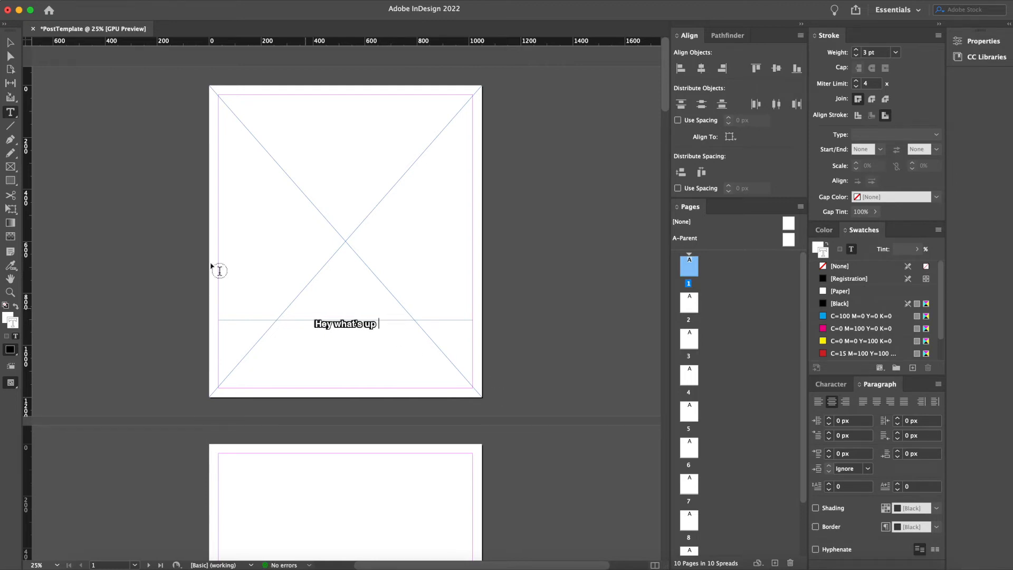
pyautogui.moveTo(385, 324); pyautogui.dragTo(257, 325)
pyautogui.press('BackSpace')
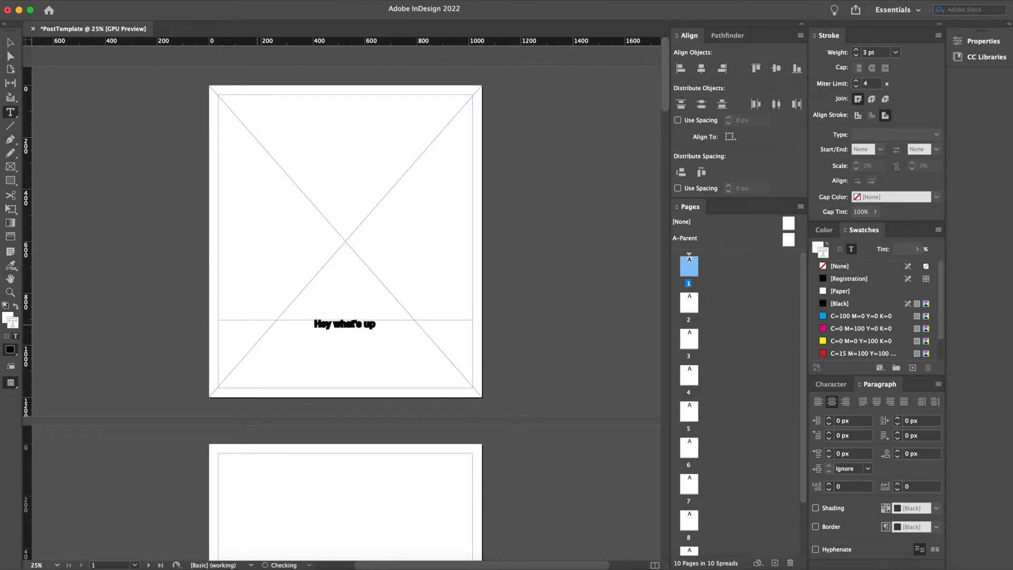
pyautogui.click(11, 44)
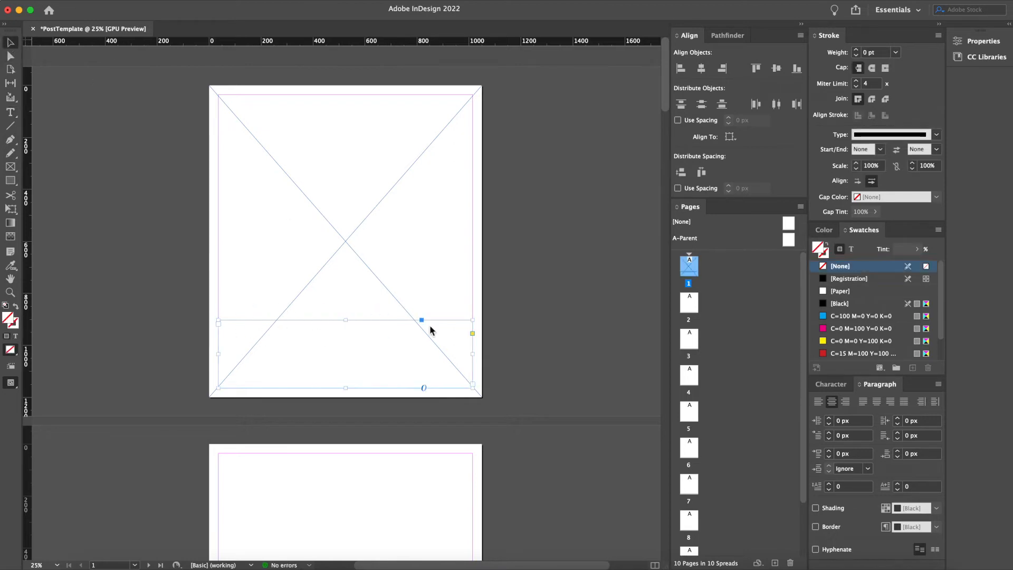
pyautogui.click(527, 352)
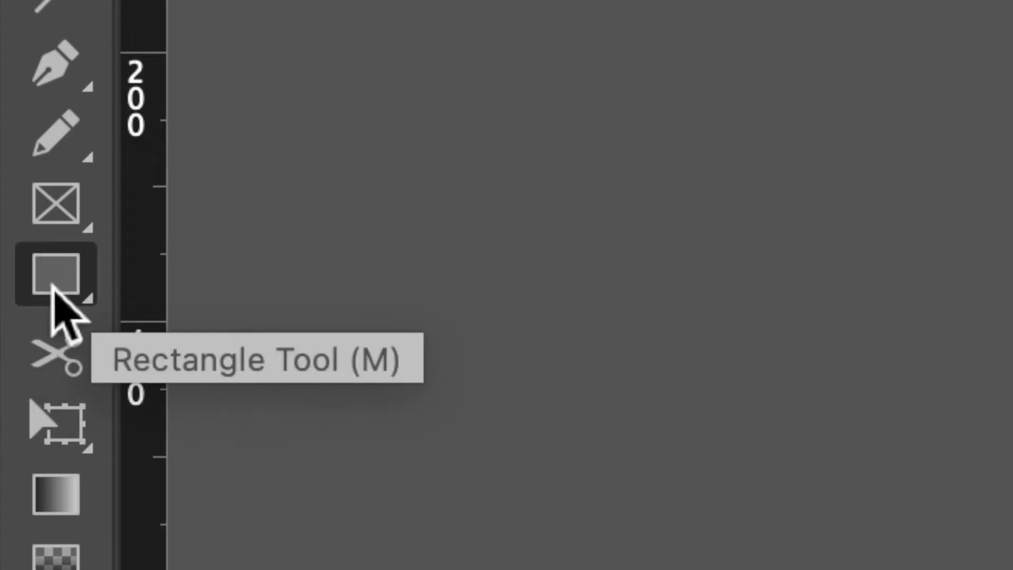
# Draw a full-width rectangle over the lower third of page 1 and swap its fill and stroke for a black fill
pyautogui.click(51, 285)
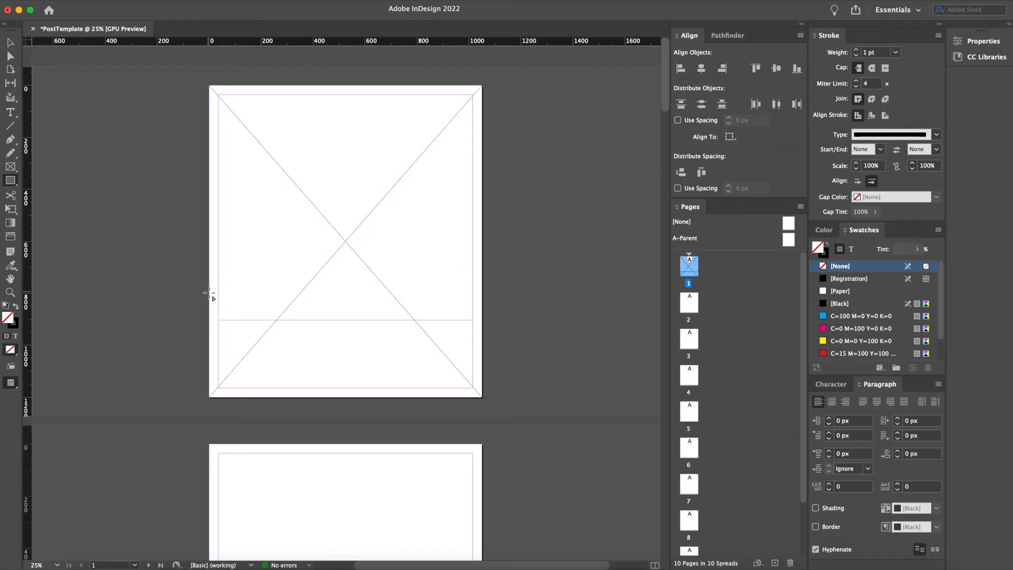
pyautogui.moveTo(209, 291); pyautogui.dragTo(482, 397)
pyautogui.press('v')
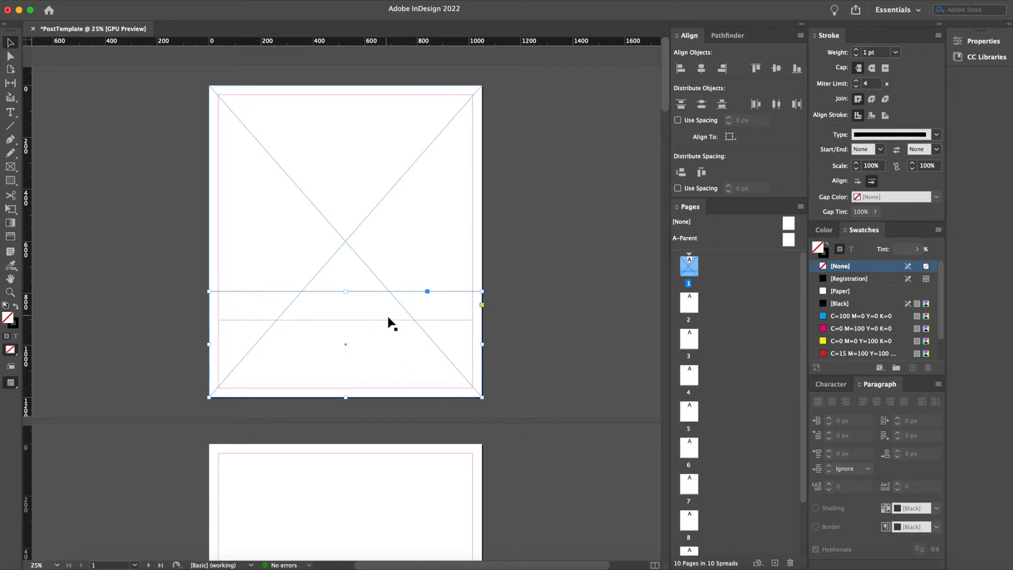
pyautogui.click(16, 306)
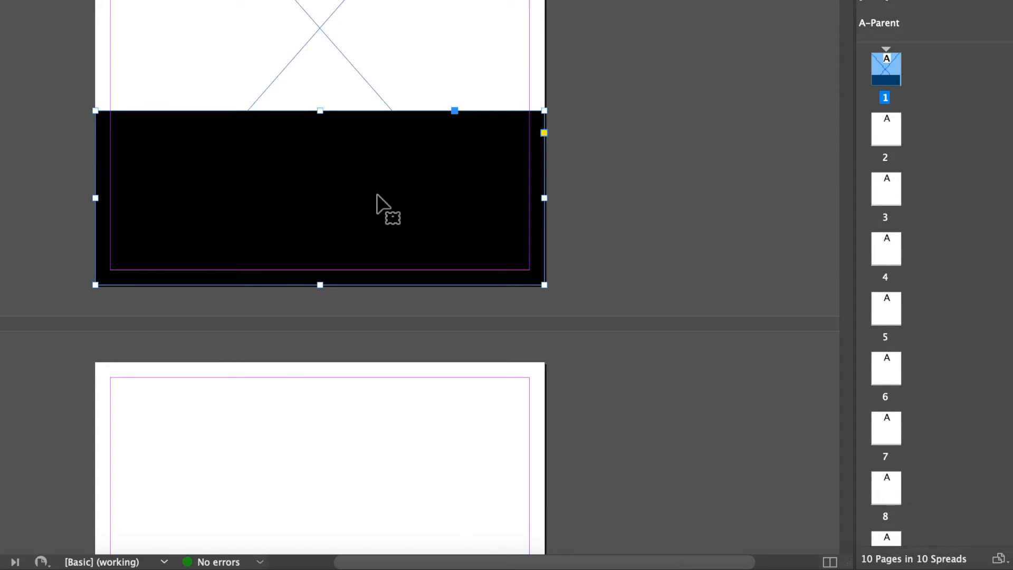
# Apply a linear Gradient Feather at a 90° angle to the black rectangle, with the gradient midpoint at 18.23%
pyautogui.rightClick(378, 195)
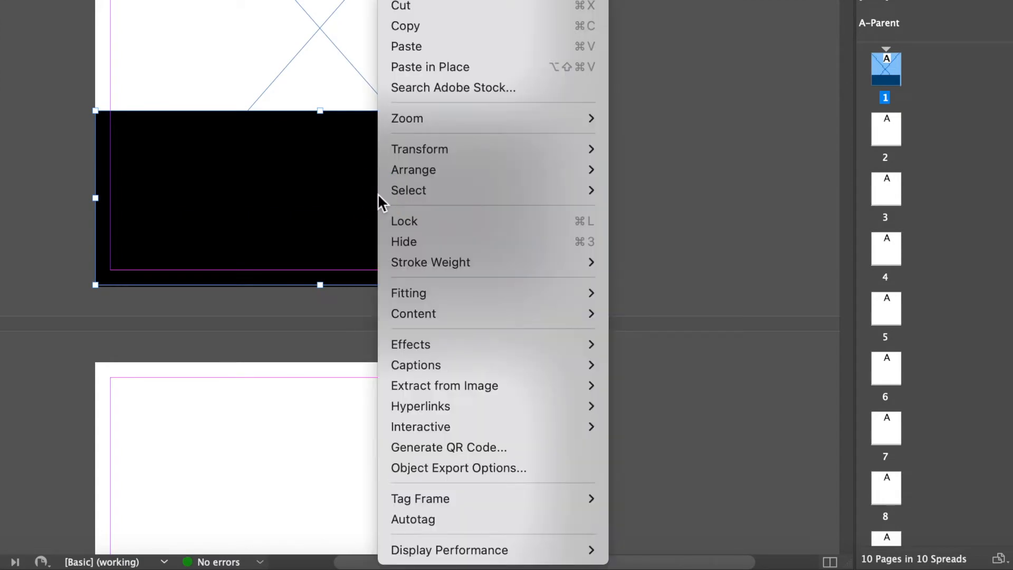
pyautogui.moveTo(429, 342)
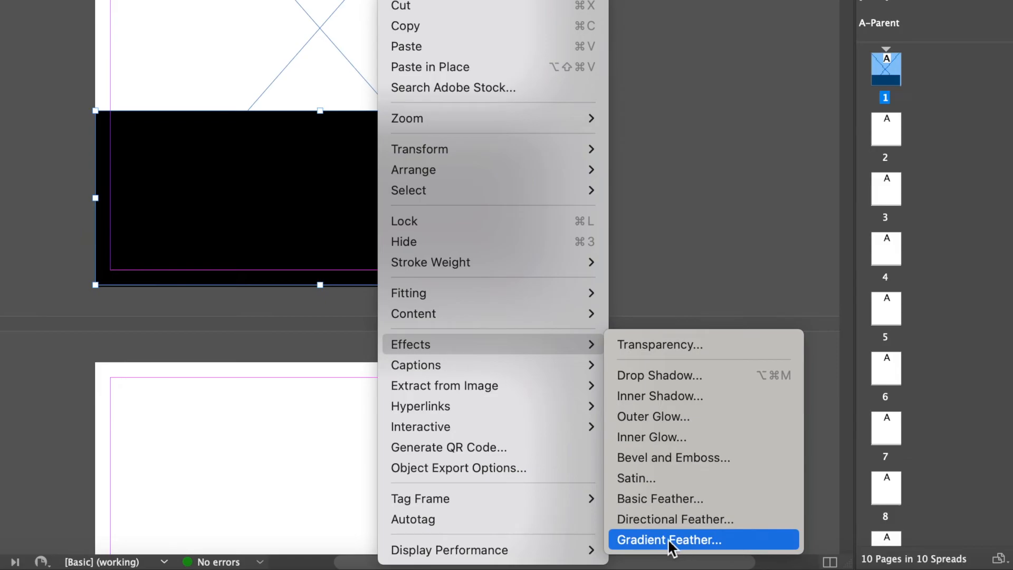
pyautogui.click(684, 538)
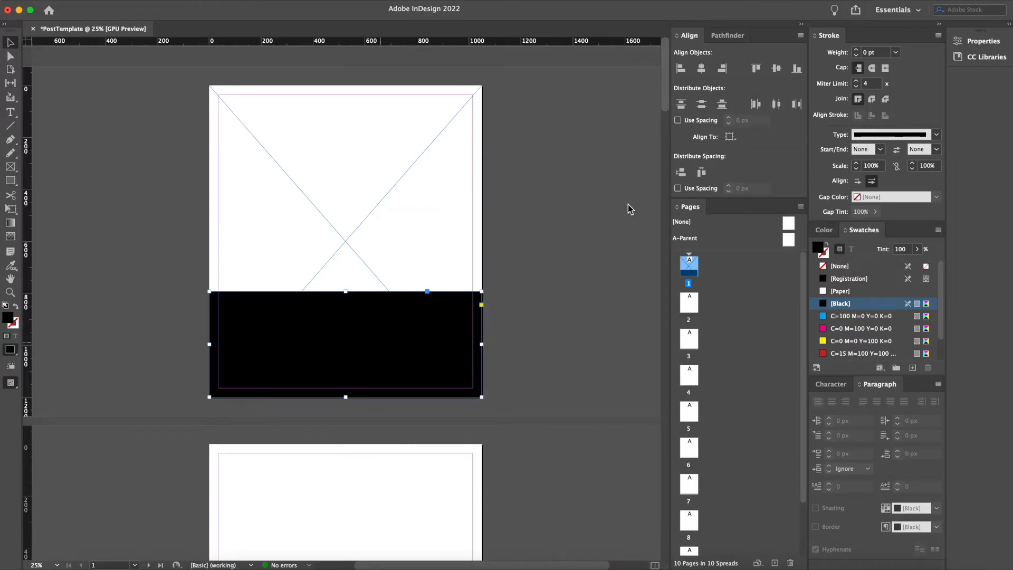
pyautogui.moveTo(576, 188); pyautogui.dragTo(639, 190)
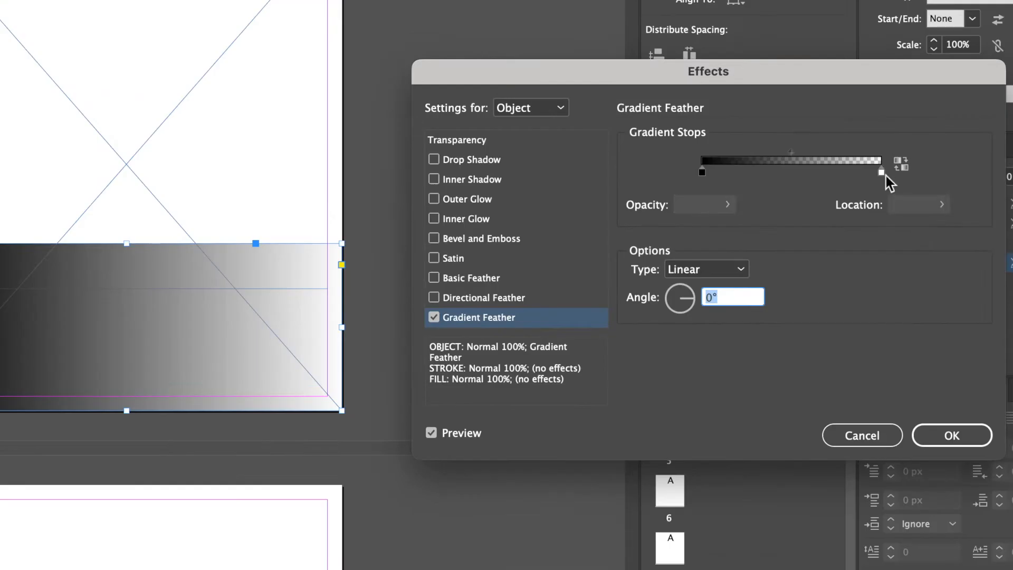
pyautogui.click(823, 246)
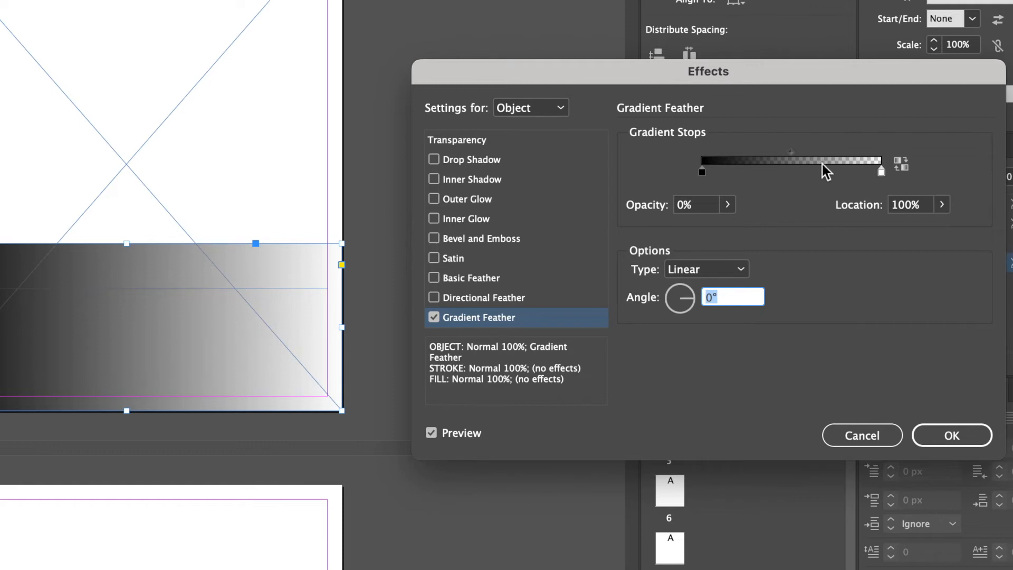
pyautogui.moveTo(791, 153)
pyautogui.mouseDown()
pyautogui.moveTo(846, 151)
pyautogui.moveTo(777, 152)
pyautogui.mouseUp()
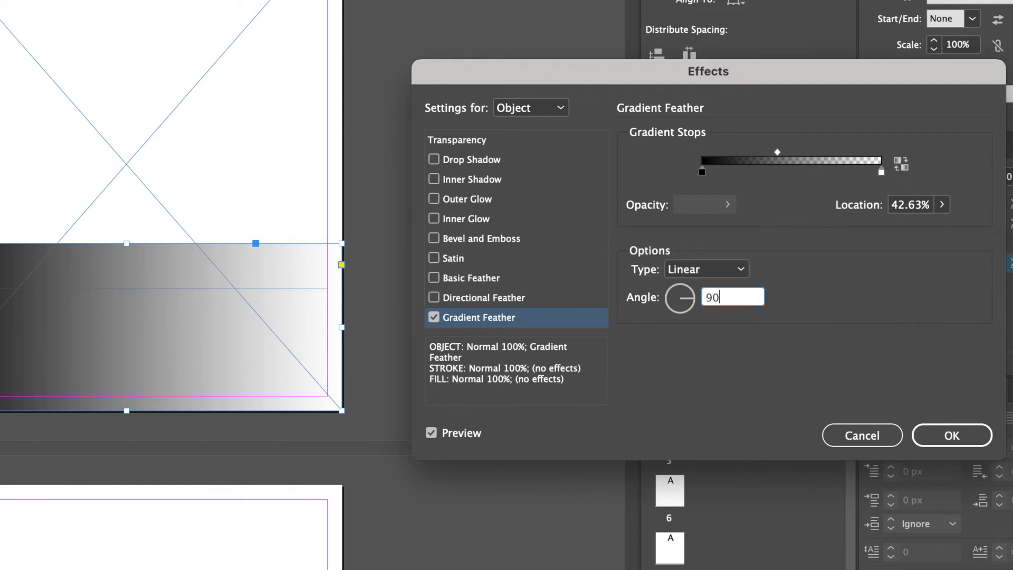
pyautogui.click(723, 272)
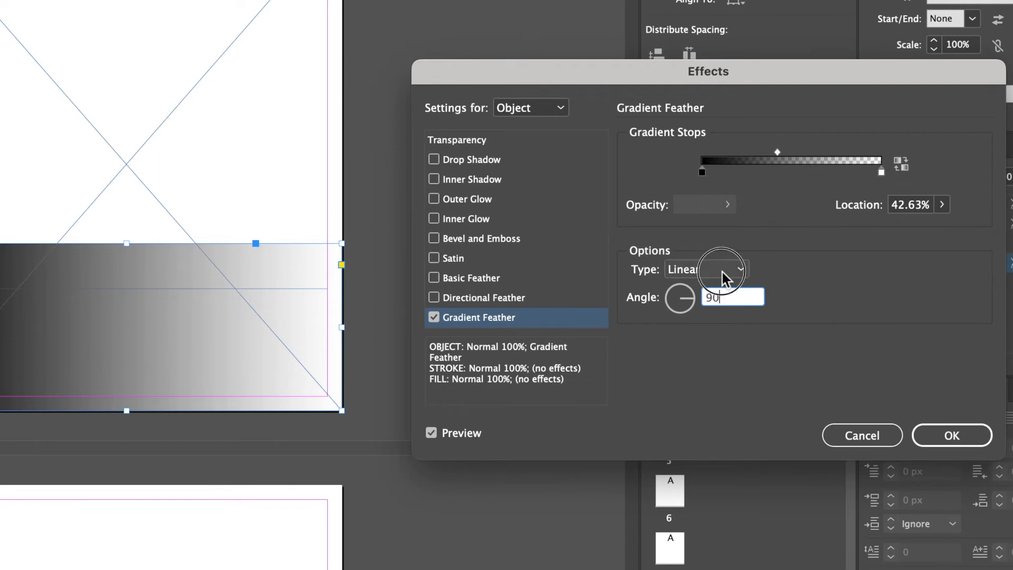
pyautogui.write('90')
pyautogui.press('Tab')
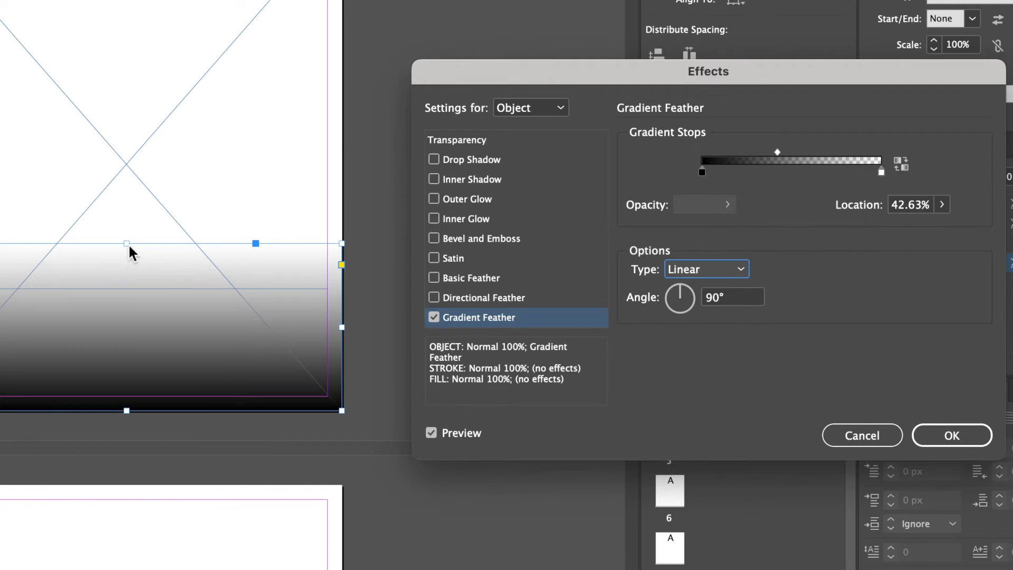
pyautogui.moveTo(777, 153); pyautogui.dragTo(735, 153)
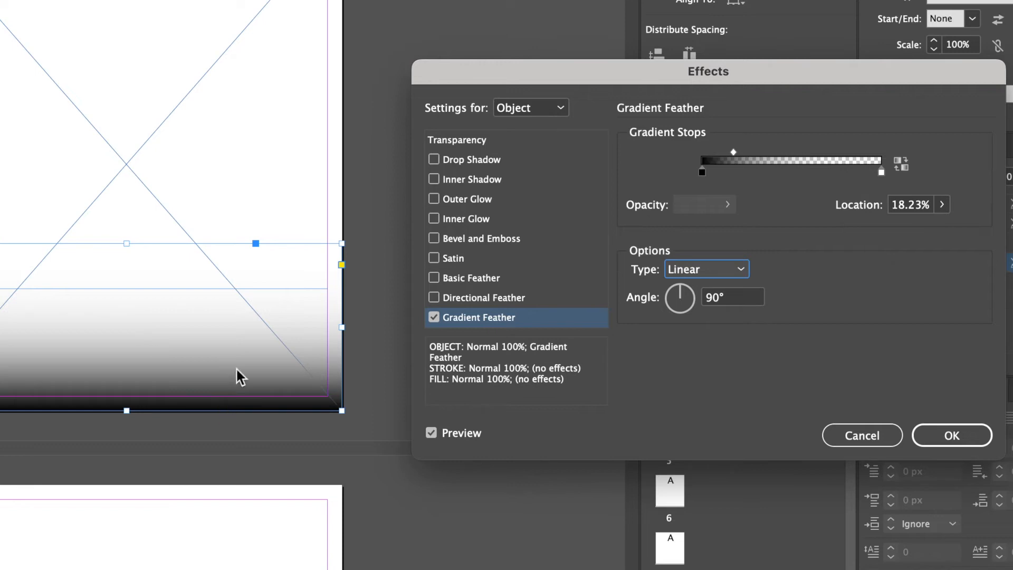
pyautogui.click(961, 436)
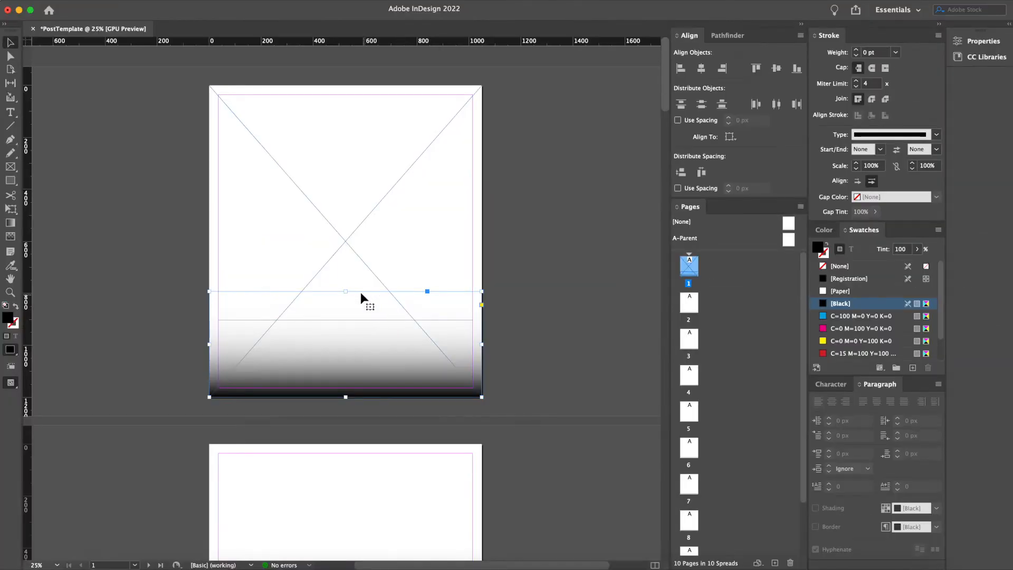
# Extend the feathered rectangle's upper edge to Y 636 px and shift its Gradient Feather midpoint toward the transparent stop
pyautogui.moveTo(346, 292); pyautogui.dragTo(346, 252)
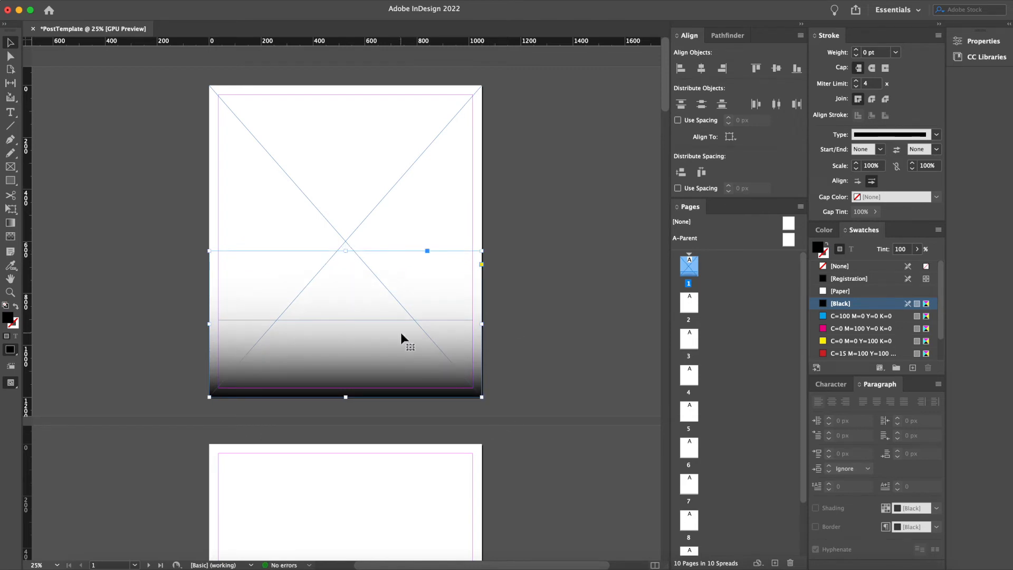
pyautogui.rightClick(373, 289)
pyautogui.moveTo(443, 433)
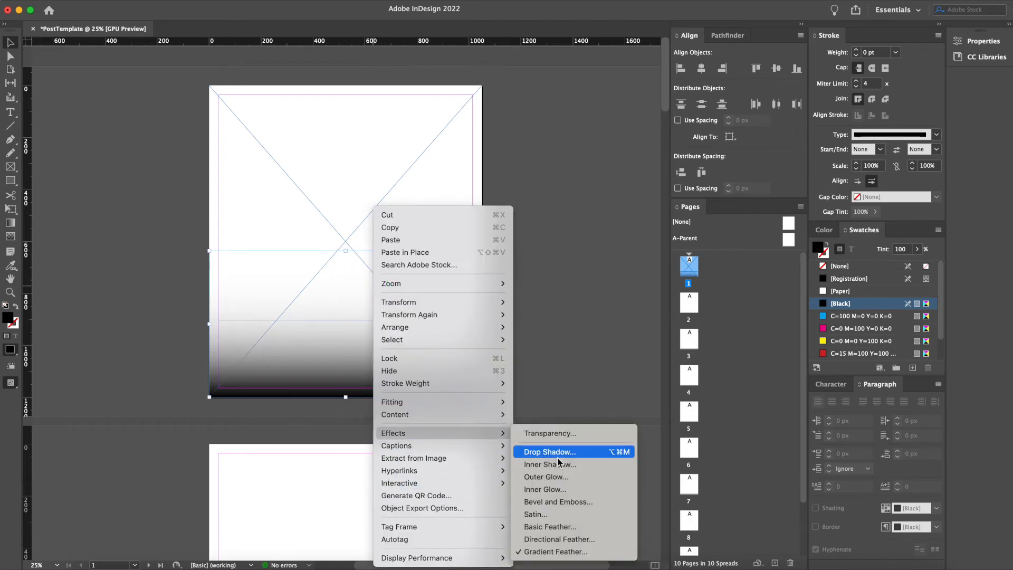
pyautogui.click(541, 550)
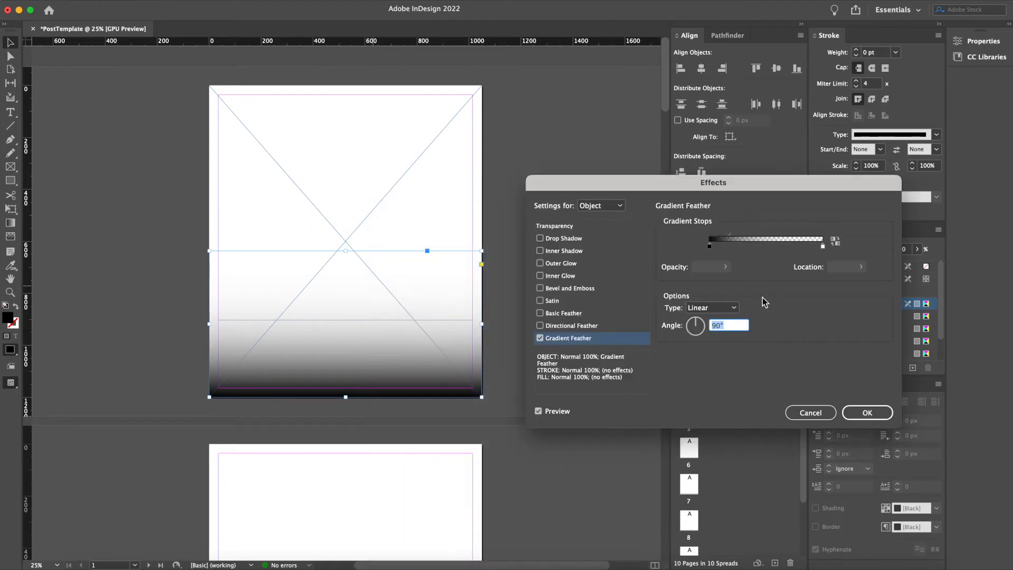
pyautogui.moveTo(729, 236); pyautogui.dragTo(757, 233)
pyautogui.click(866, 413)
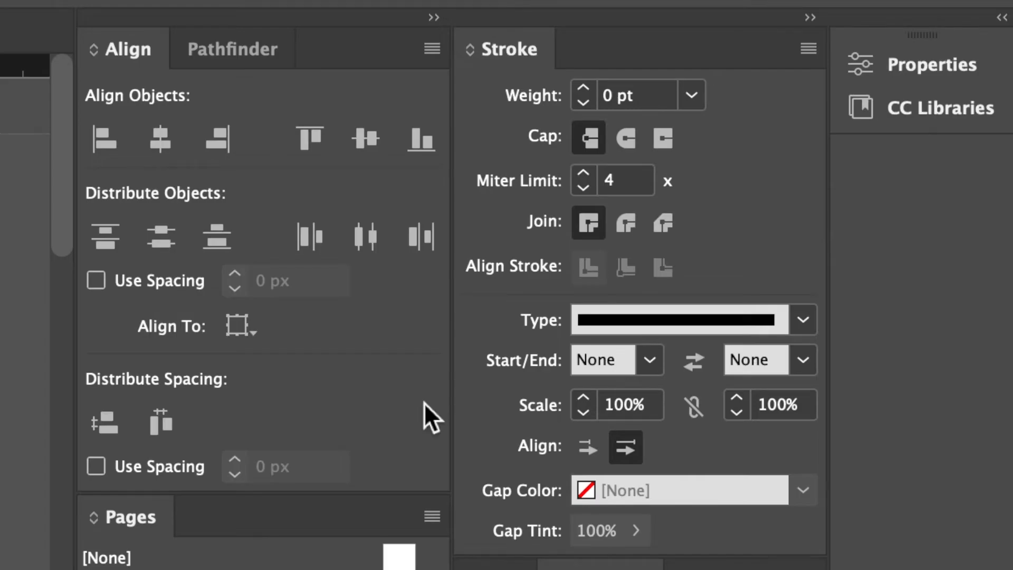
# Set the feathered rectangle's opacity to 40% and deselect it
pyautogui.click(942, 74)
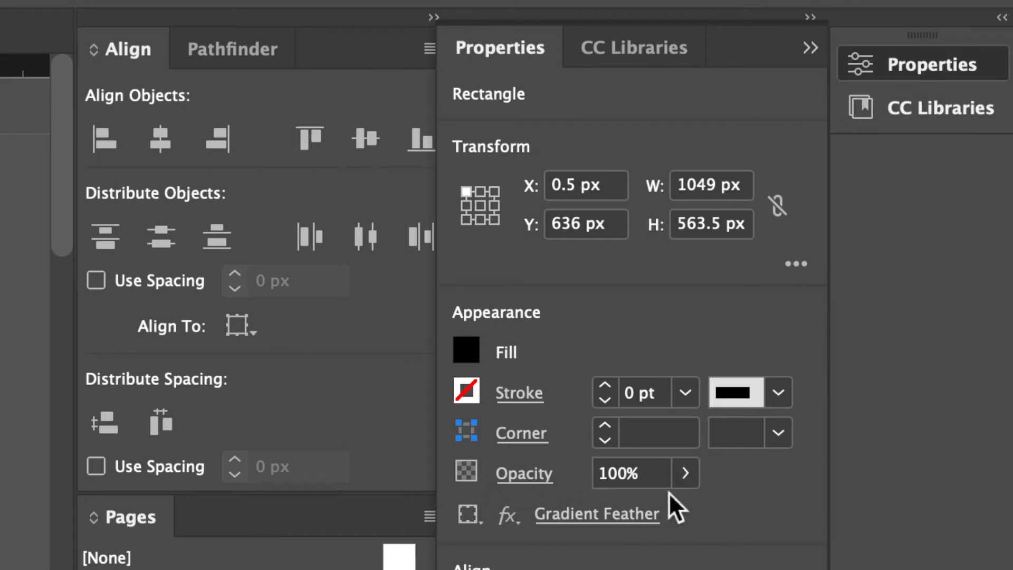
pyautogui.click(620, 467)
pyautogui.moveTo(635, 471); pyautogui.dragTo(564, 483)
pyautogui.write('40')
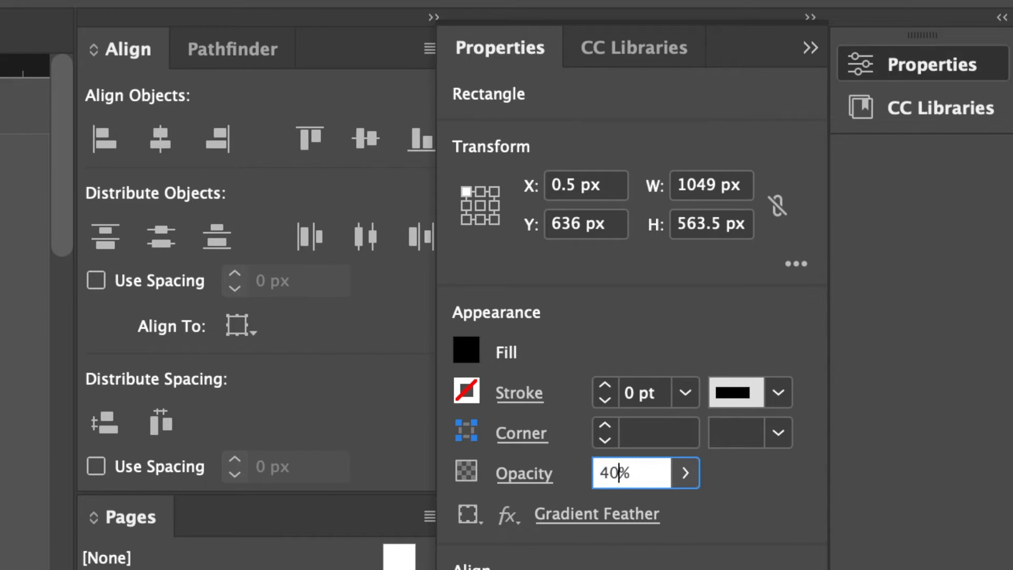
pyautogui.press('Return')
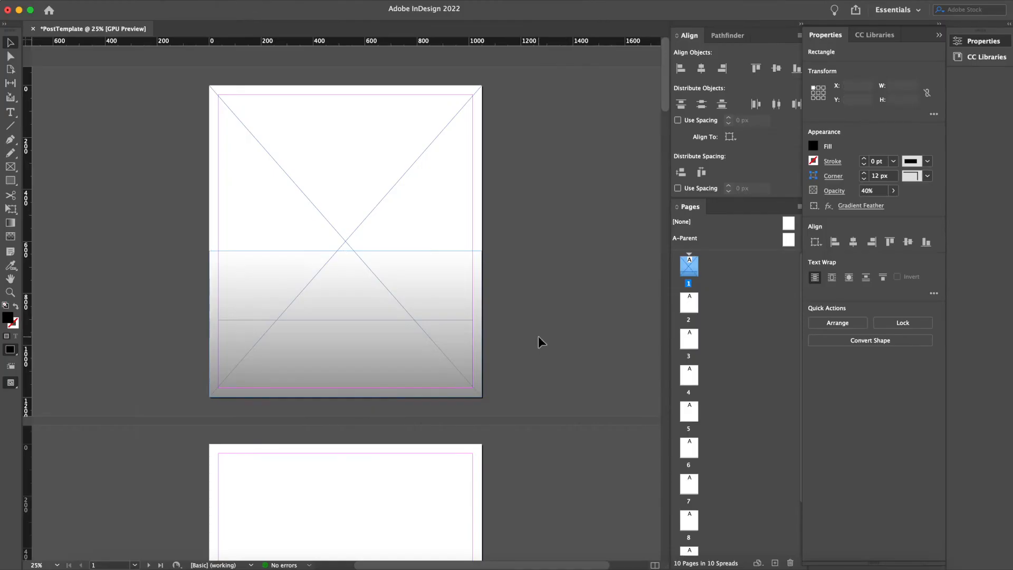
pyautogui.click(538, 343)
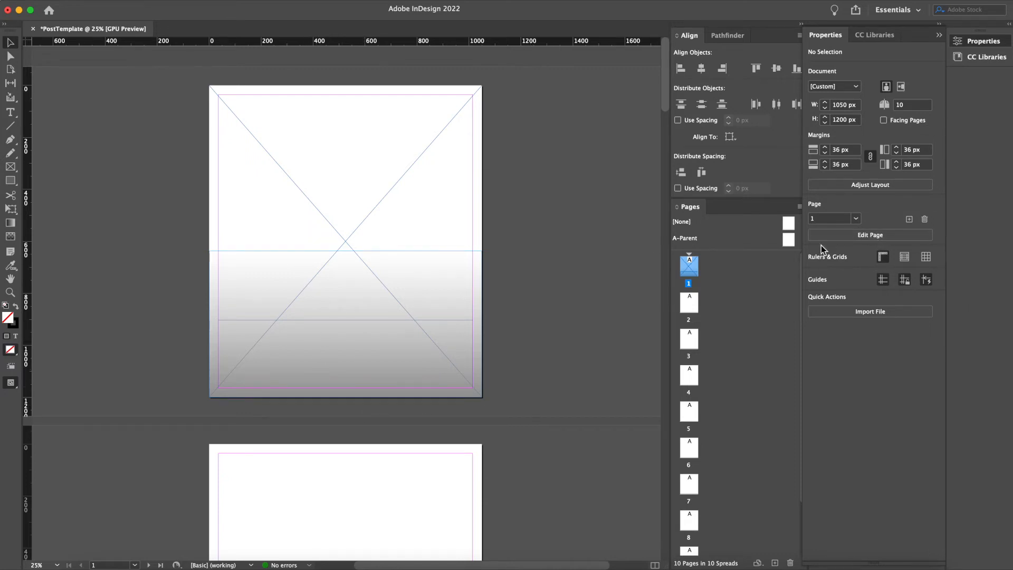
# Try a lower opacity on the feathered rectangle, restore it to 40% and deselect the rectangle
pyautogui.click(973, 41)
pyautogui.click(984, 42)
pyautogui.click(430, 291)
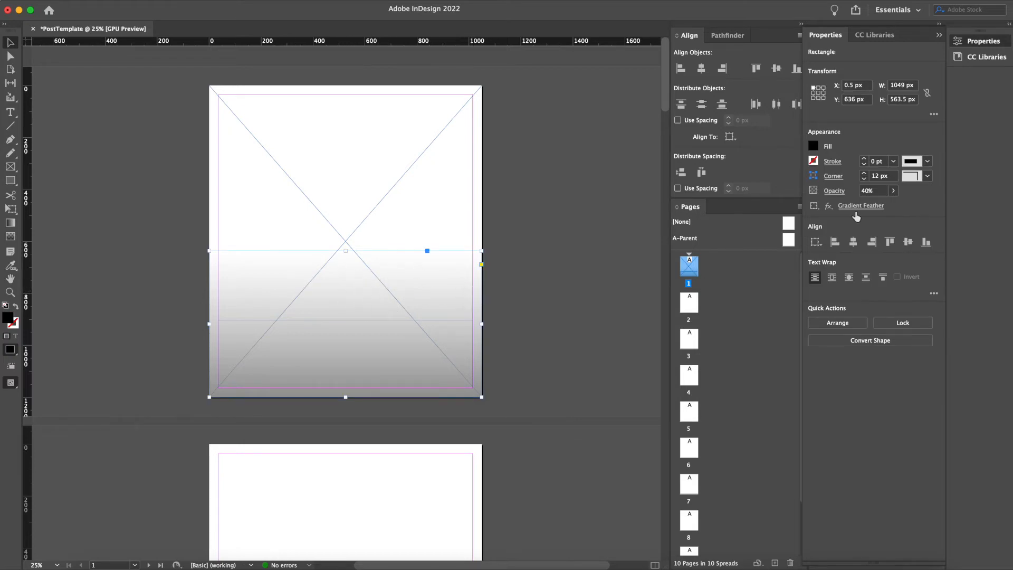
pyautogui.click(893, 190)
pyautogui.moveTo(860, 205)
pyautogui.mouseDown()
pyautogui.moveTo(891, 204)
pyautogui.moveTo(860, 200)
pyautogui.mouseUp()
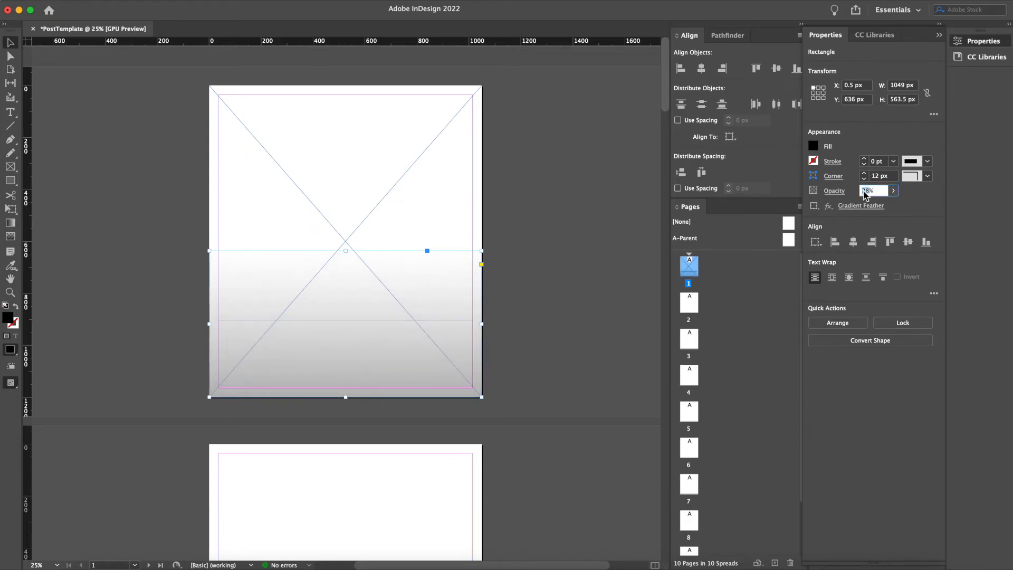
pyautogui.press('Return')
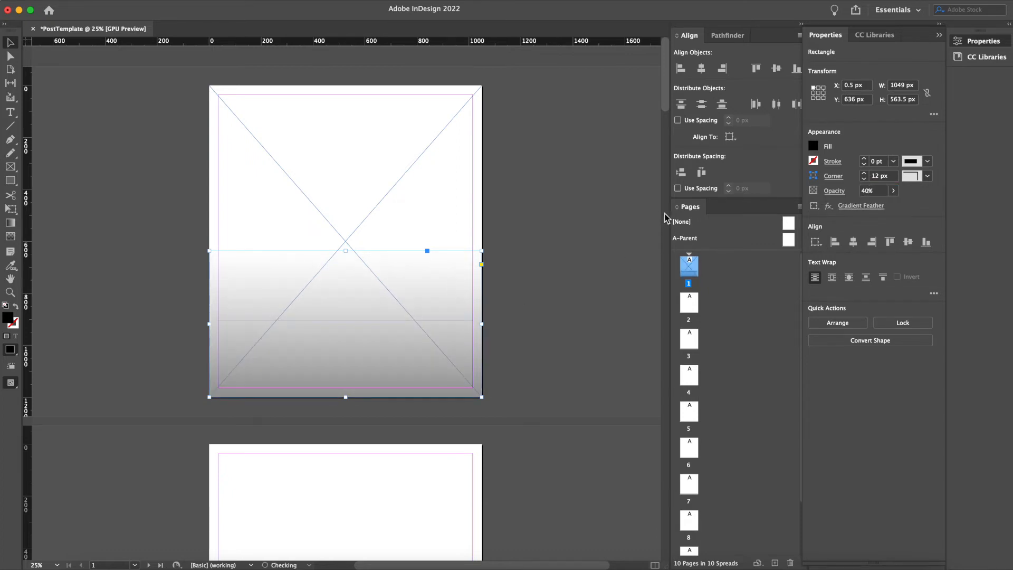
pyautogui.click(530, 285)
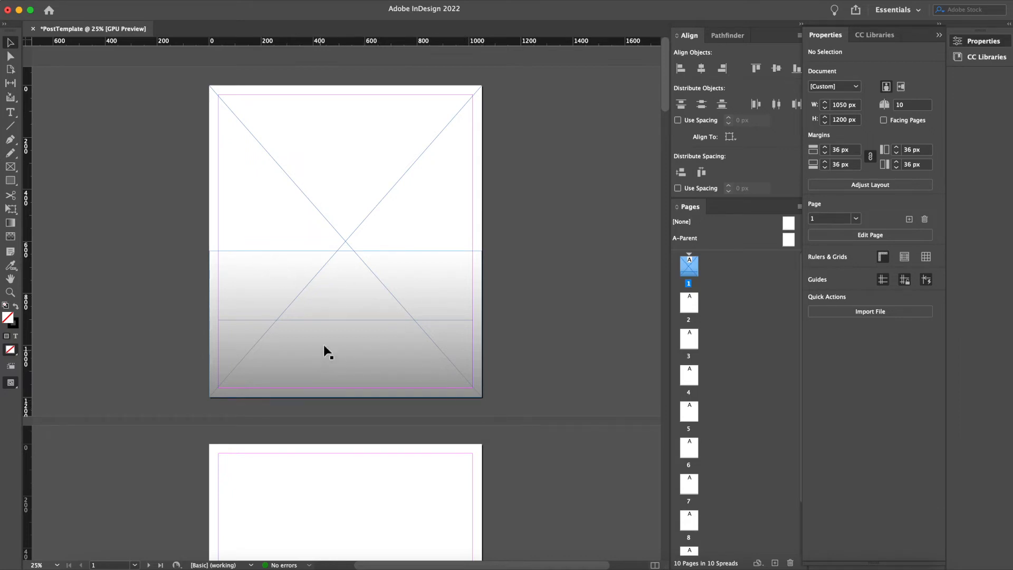
# Bring the caption text frame on page 1 to the front, above the feathered rectangle
pyautogui.click(344, 346)
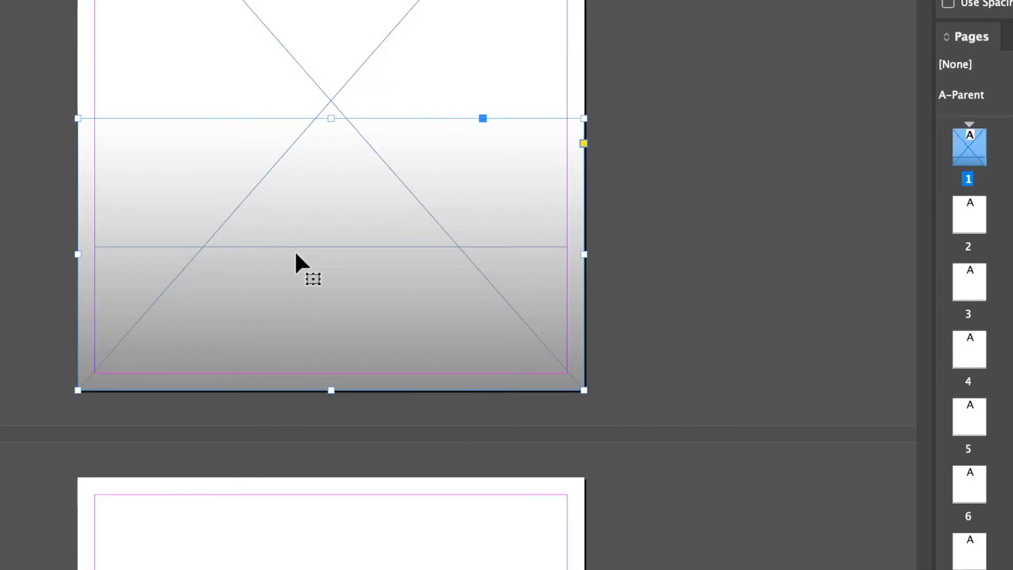
pyautogui.click(295, 253)
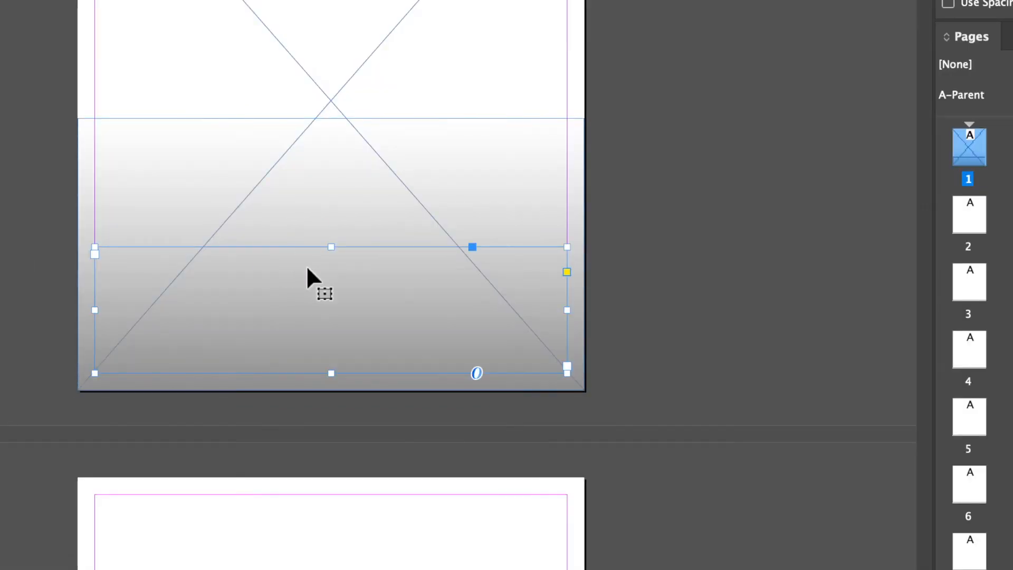
pyautogui.rightClick(299, 291)
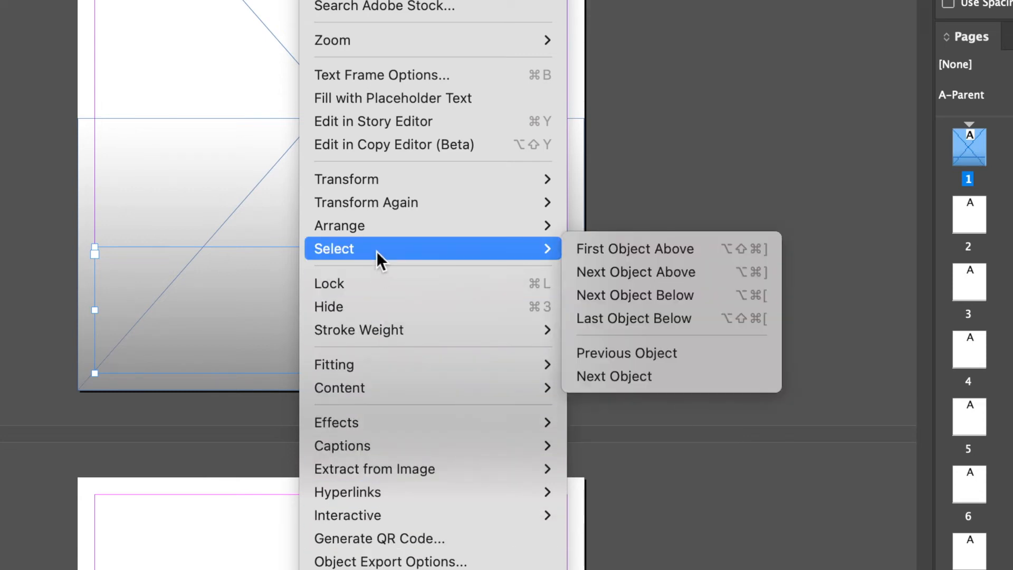
pyautogui.moveTo(376, 226)
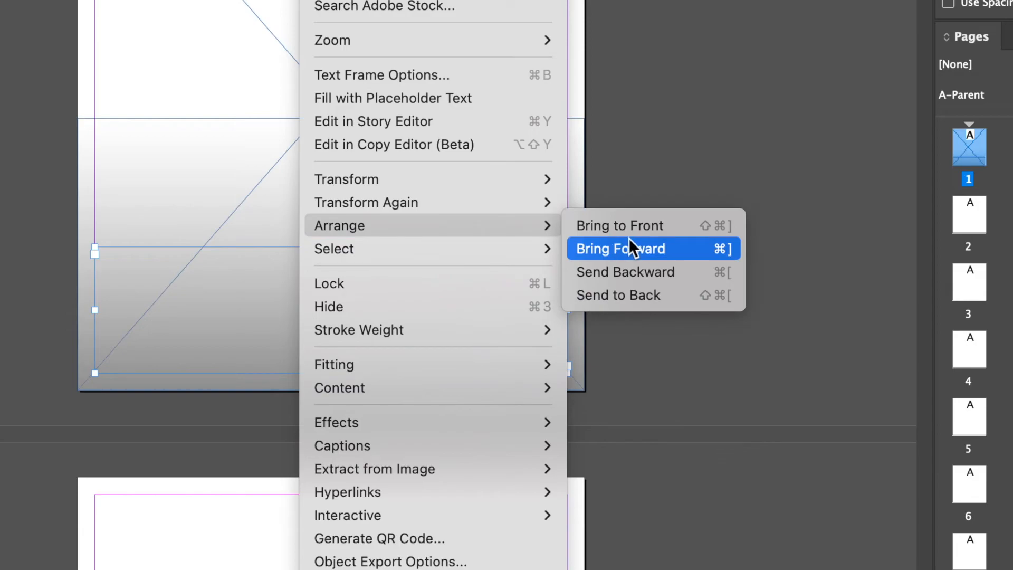
pyautogui.click(620, 226)
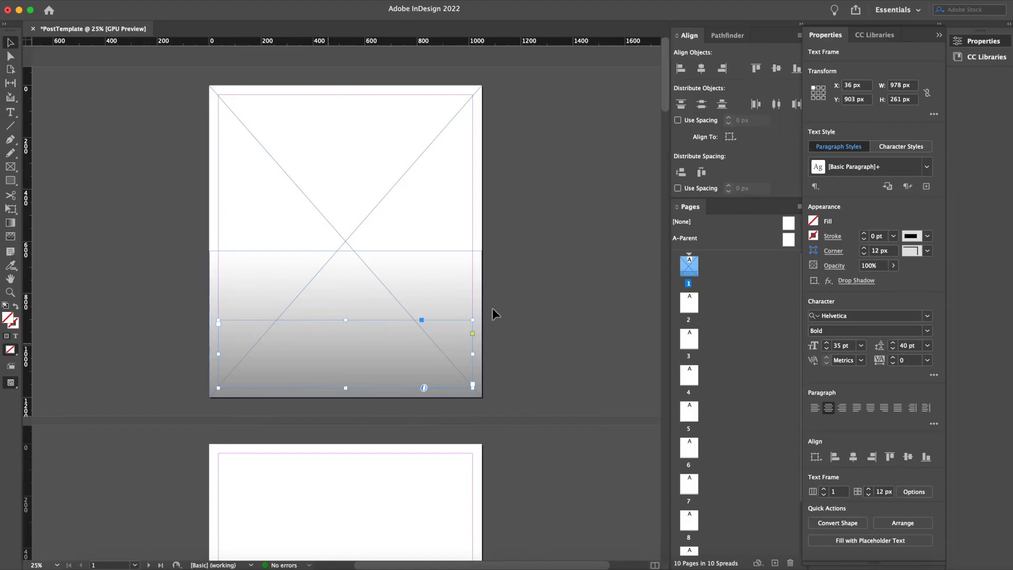
# Test the caption frame over the gradient with the text "Hey What's up" and delete that text
pyautogui.doubleClick(402, 342)
pyautogui.write("Hey What's up")
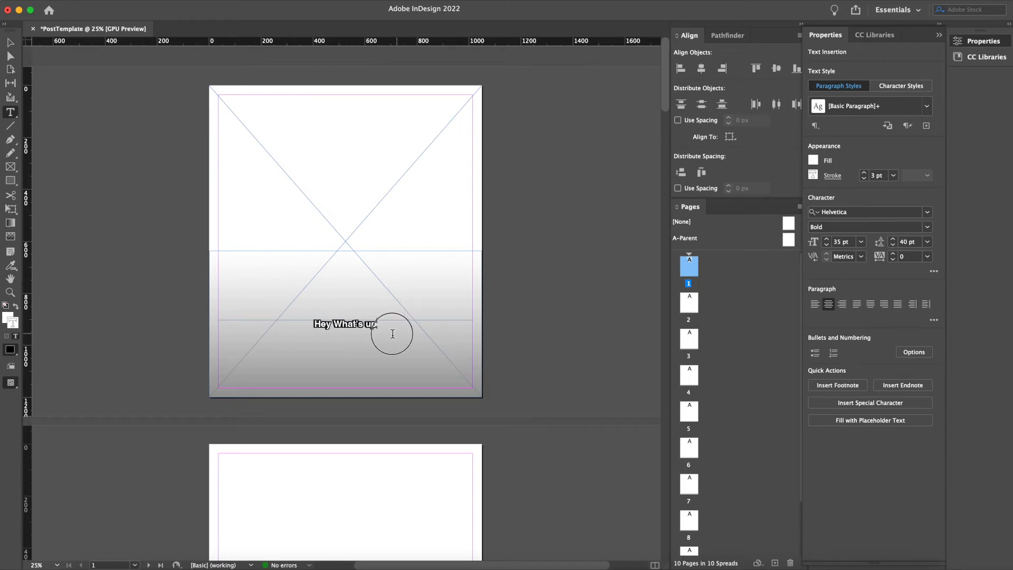
pyautogui.moveTo(378, 324); pyautogui.dragTo(257, 324)
pyautogui.press('BackSpace')
# Lower the feathered rectangle's upper edge to Y 813 px, making the rectangle 386.5 px high
pyautogui.click(9, 44)
pyautogui.click(188, 319)
pyautogui.moveTo(346, 251); pyautogui.dragTo(369, 296)
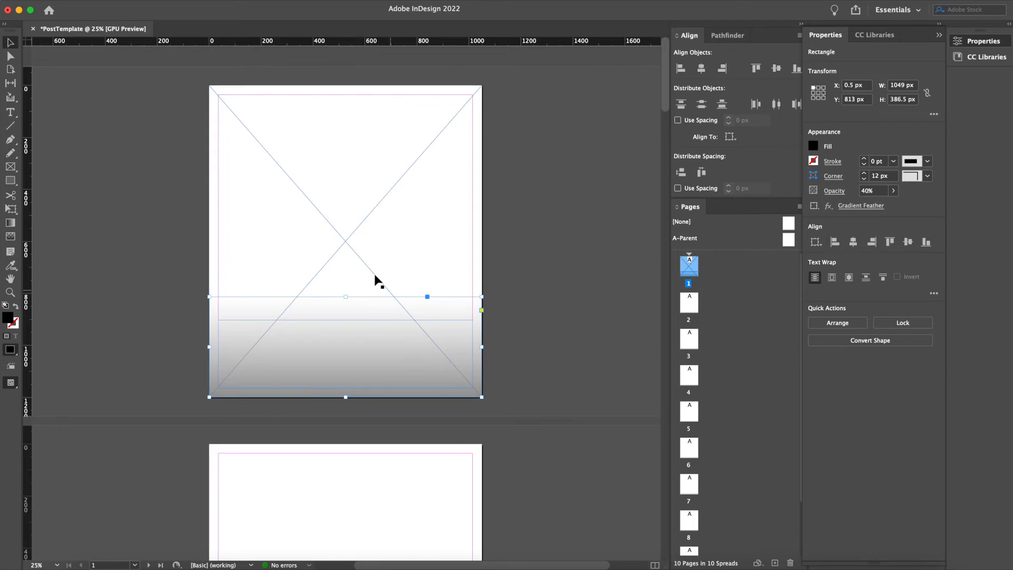
# Copy the image frame, feathered rectangle and caption frame from page 1, paste them in place on page 2 and deselect them
pyautogui.keyDown('shift'); pyautogui.click(342, 232); pyautogui.keyUp('shift')
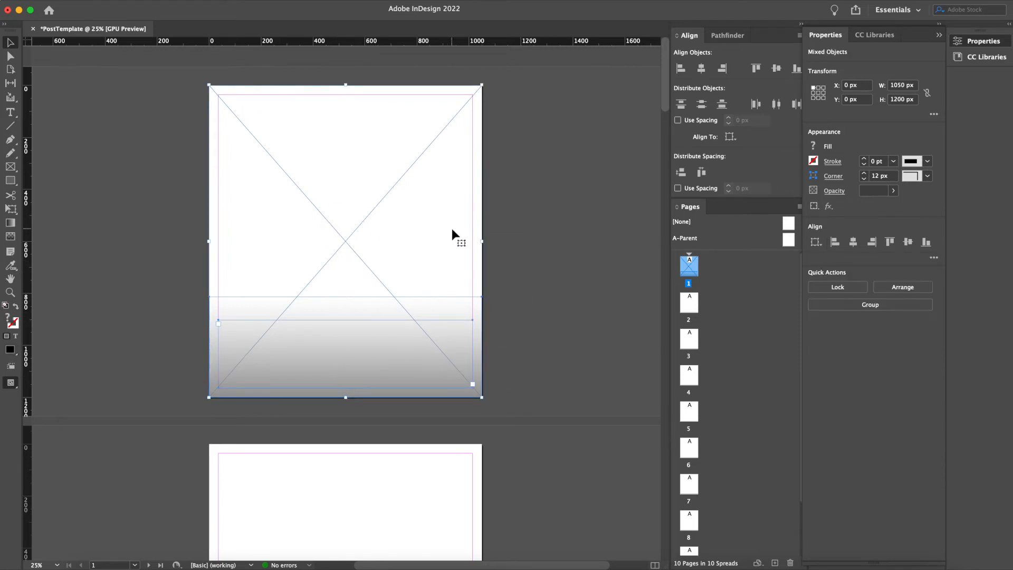
pyautogui.moveTo(496, 355); pyautogui.dragTo(260, 166)
pyautogui.scroll(-6, 480, 328)
pyautogui.click(302, 235)
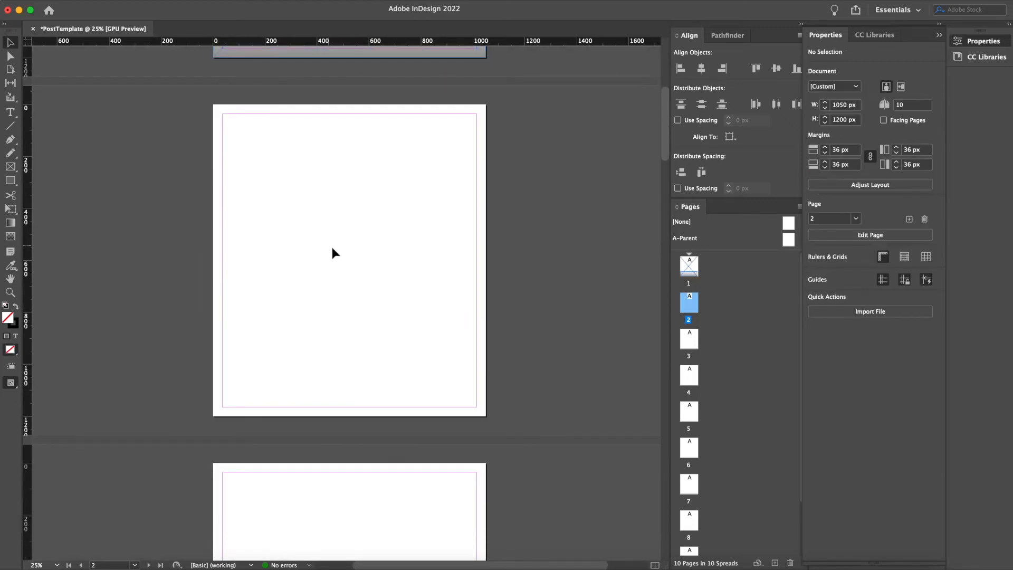
pyautogui.rightClick(333, 252)
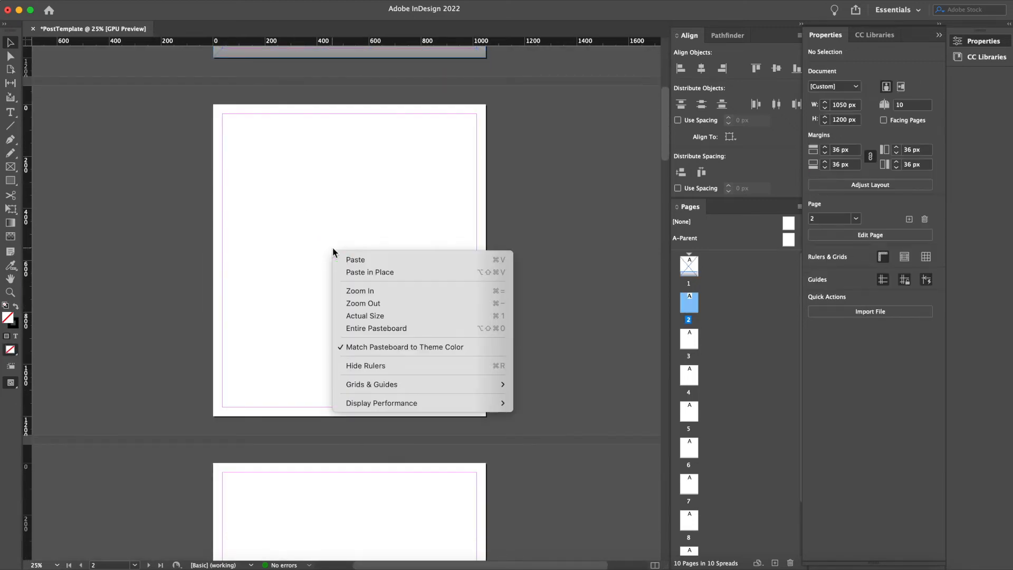
pyautogui.click(351, 273)
pyautogui.click(542, 296)
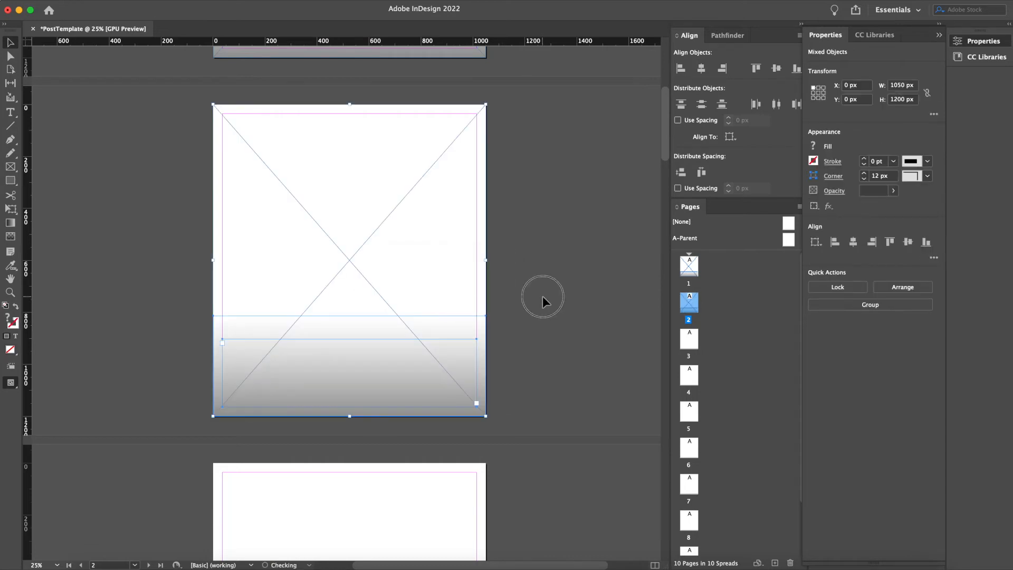
# Try to paste the copied page 1 objects in place on page 3
pyautogui.scroll(-3, 542, 296)
pyautogui.scroll(-3, 542, 296)
pyautogui.rightClick(340, 359)
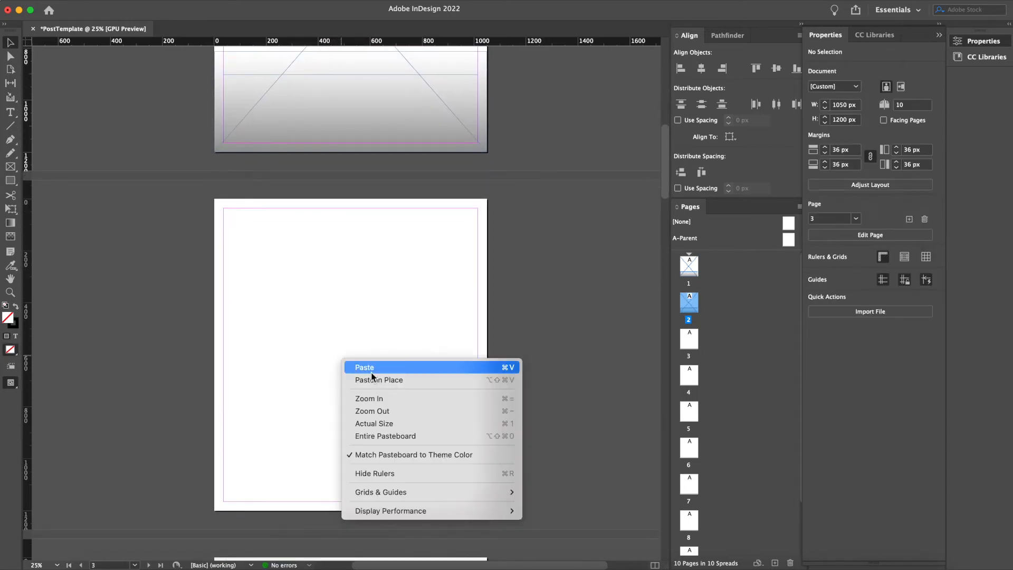
pyautogui.click(463, 385)
pyautogui.scroll(-5, 523, 397)
pyautogui.scroll(4, 524, 396)
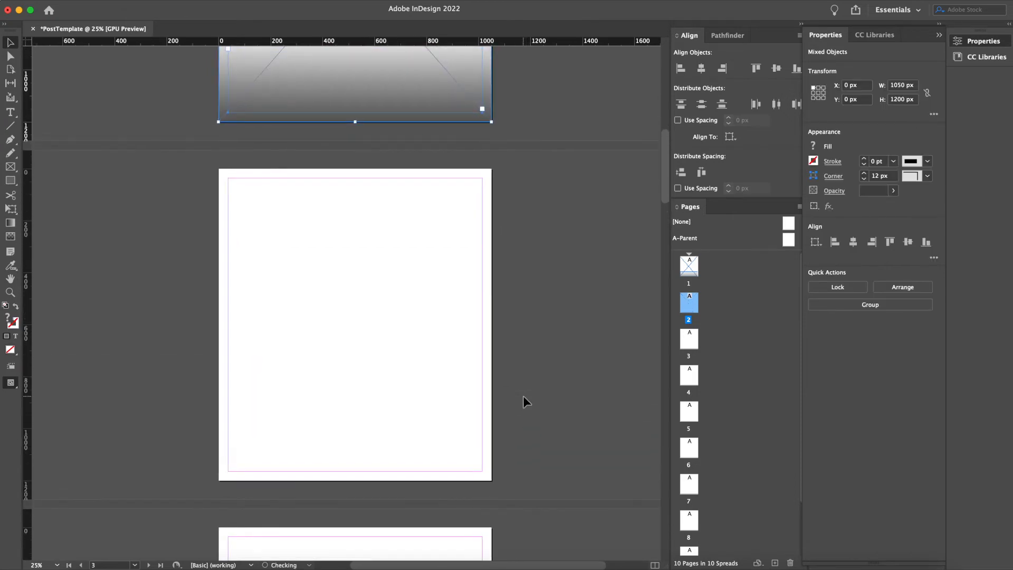
# Paste the copied image frame, feathered rectangle and caption frame in place on page 3
pyautogui.click(286, 343)
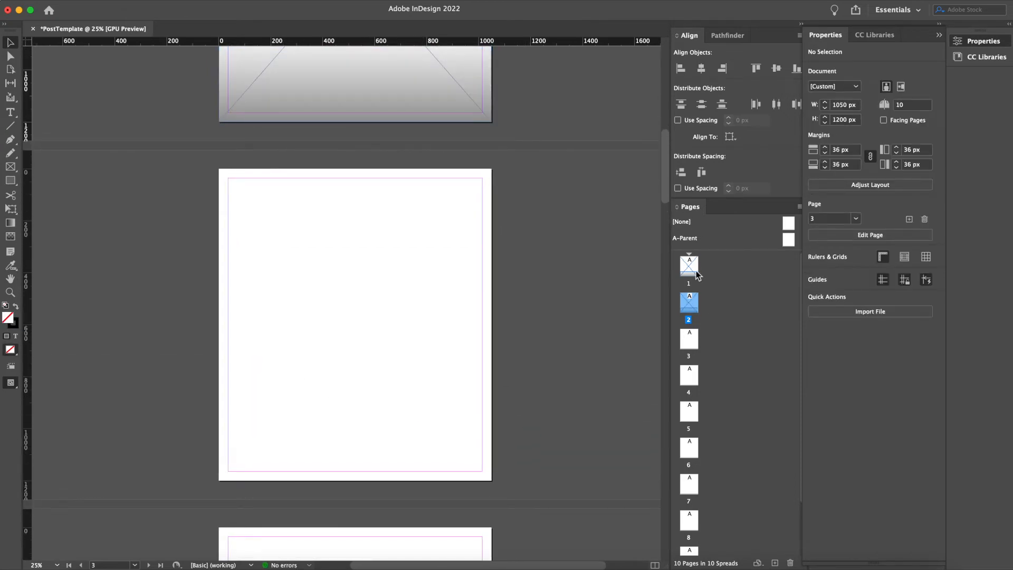
pyautogui.scroll(-2, 704, 304)
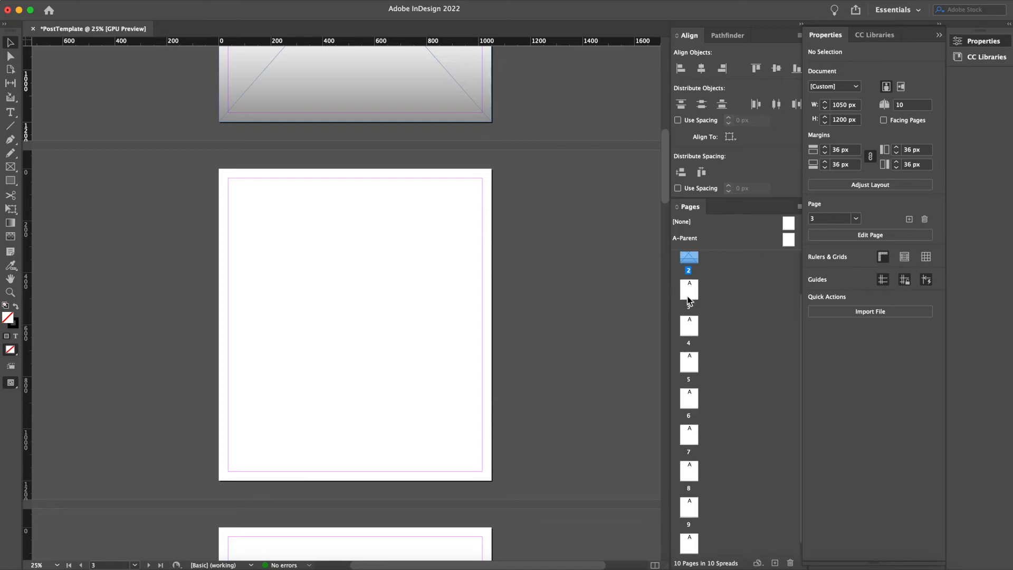
pyautogui.click(337, 299)
pyautogui.rightClick(381, 285)
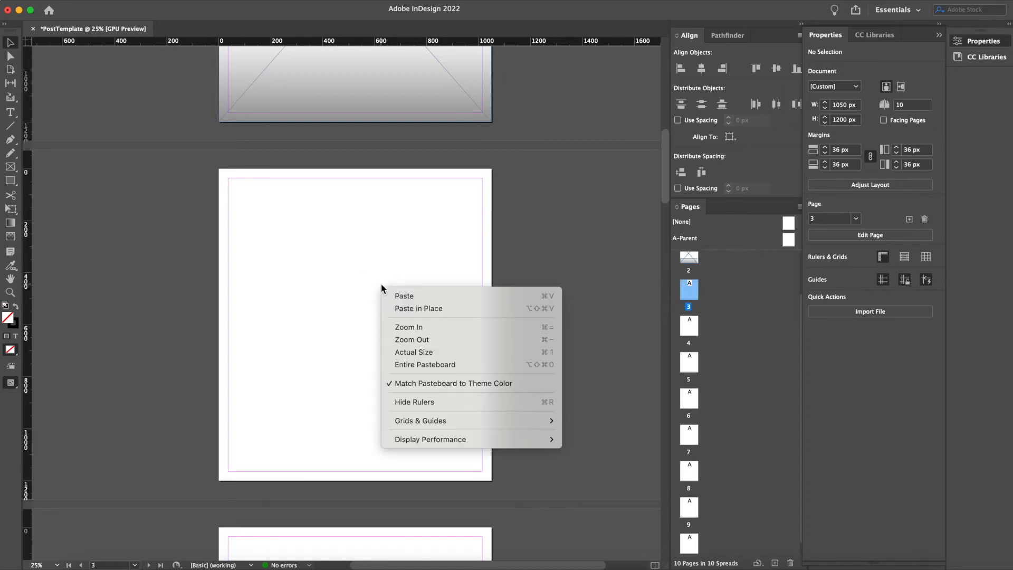
pyautogui.click(406, 307)
# Paste the copied page objects in place on pages 4 and 5
pyautogui.scroll(-4, 553, 361)
pyautogui.rightClick(348, 319)
pyautogui.click(368, 344)
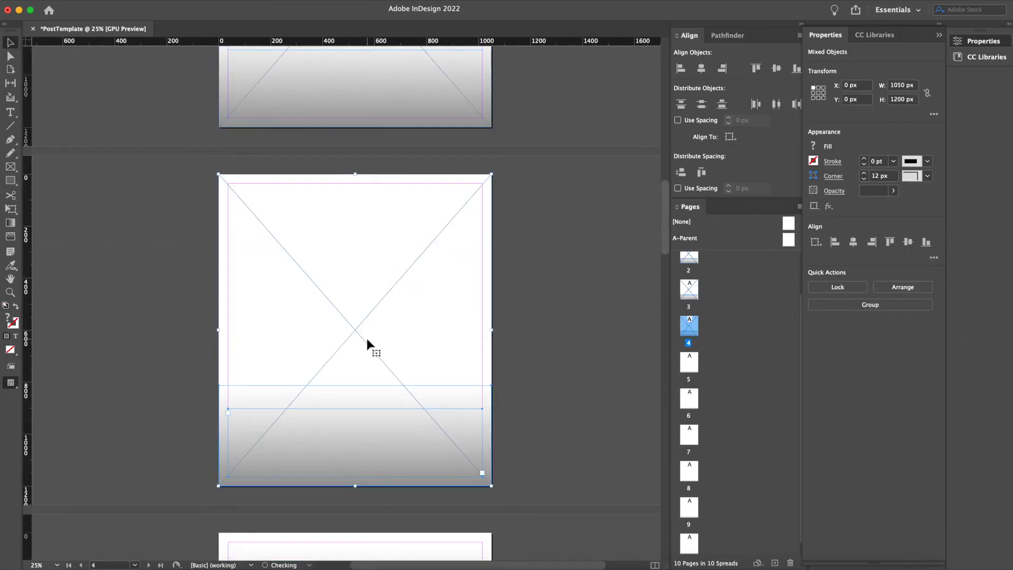
pyautogui.scroll(-5, 366, 340)
pyautogui.rightClick(358, 242)
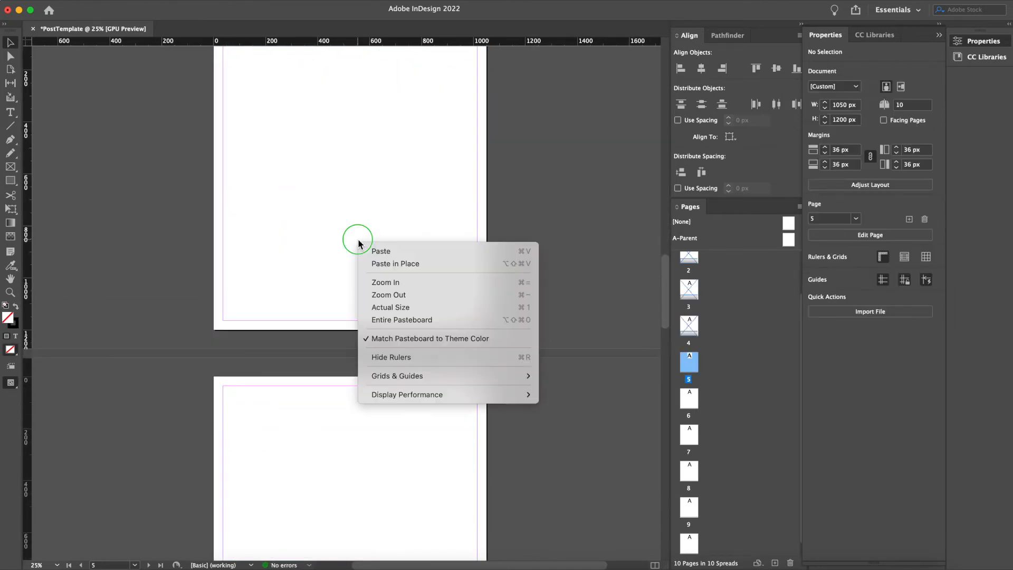
pyautogui.click(374, 264)
# Paste the copied page objects in place on pages 6 and 7
pyautogui.scroll(-4, 390, 404)
pyautogui.rightClick(390, 404)
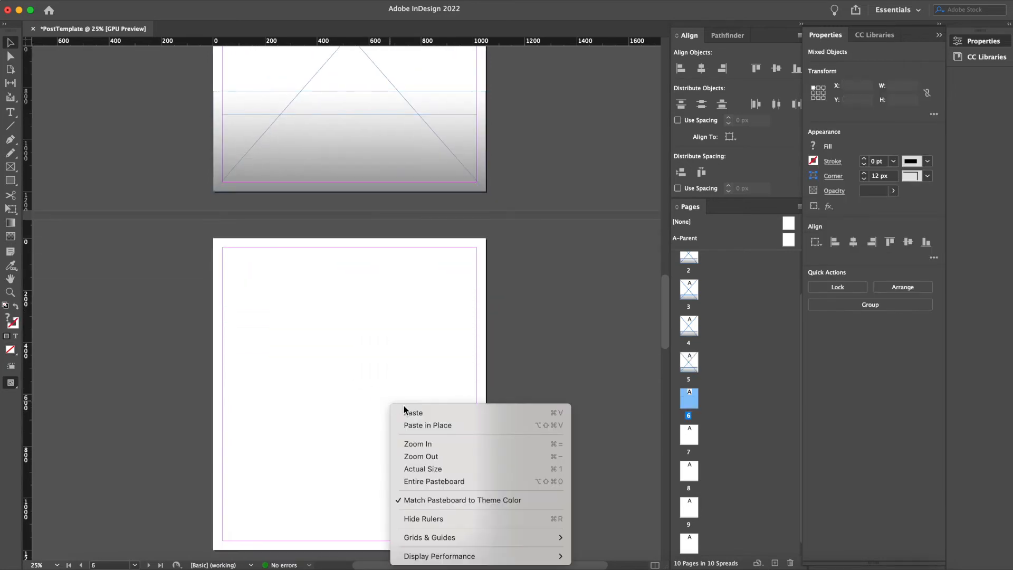
pyautogui.click(421, 423)
pyautogui.scroll(-4, 421, 428)
pyautogui.rightClick(420, 425)
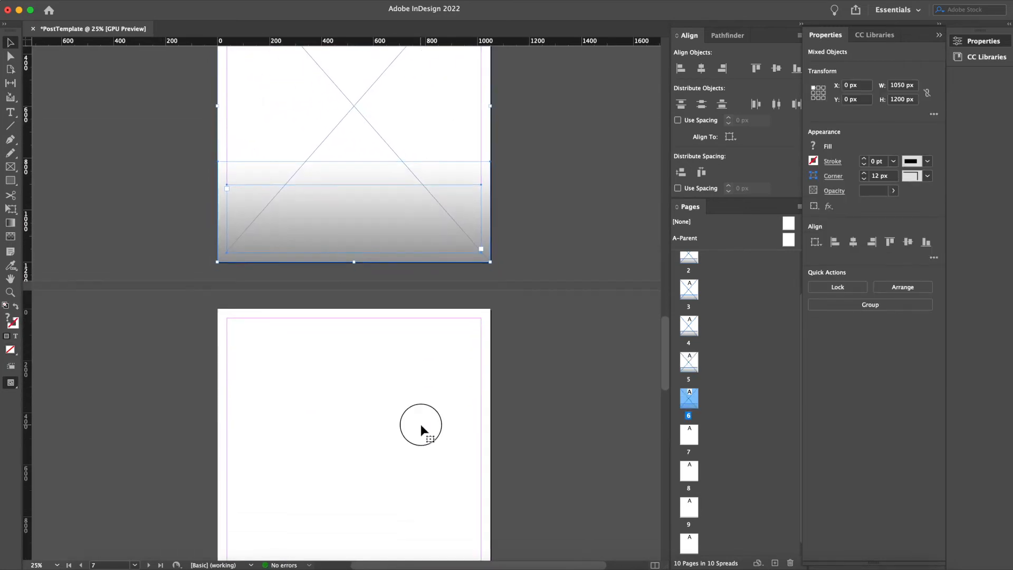
pyautogui.click(451, 426)
# Paste the copied page objects in place on pages 8 and 9
pyautogui.scroll(-2, 363, 447)
pyautogui.scroll(-4, 363, 451)
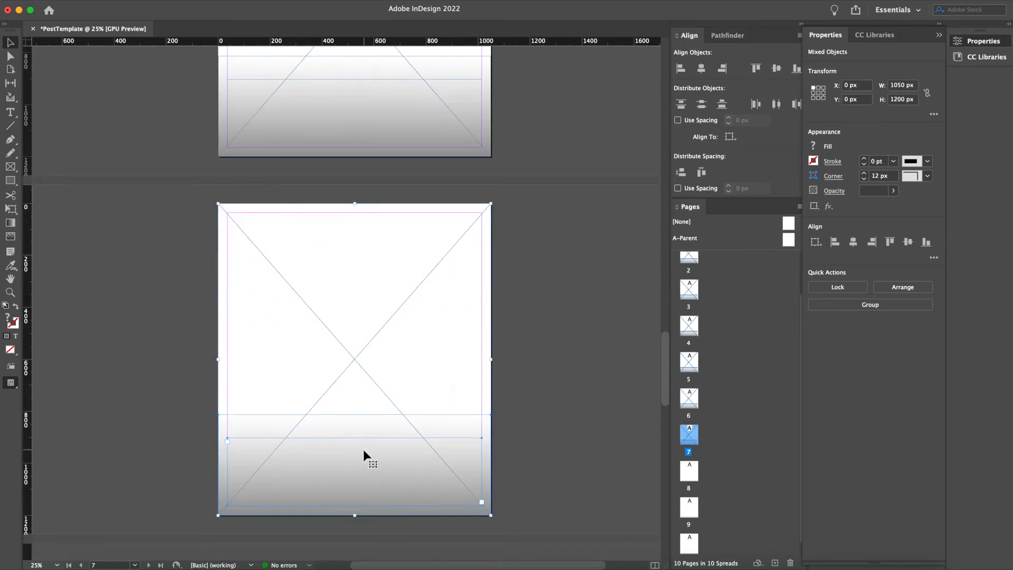
pyautogui.rightClick(364, 407)
pyautogui.click(402, 426)
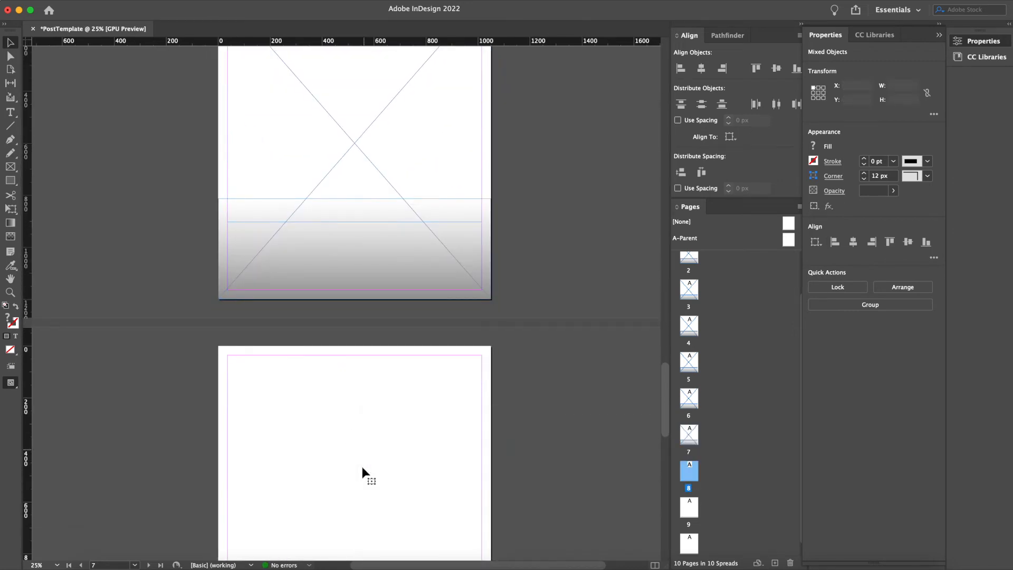
pyautogui.scroll(-4, 362, 466)
pyautogui.rightClick(362, 470)
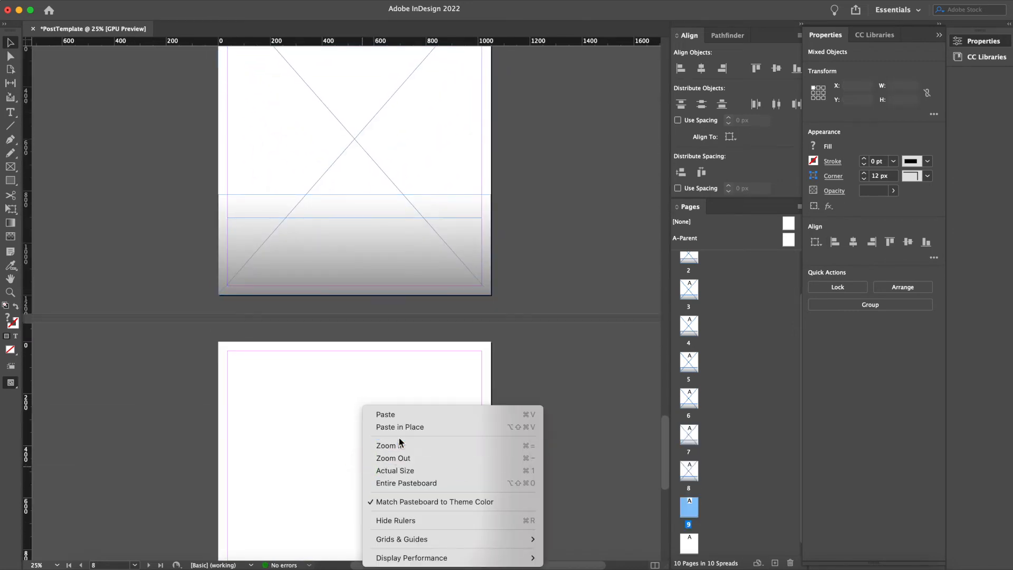
pyautogui.click(401, 426)
# Paste the copied page objects in place on page 10 and deselect them
pyautogui.scroll(-2, 463, 442)
pyautogui.scroll(-4, 463, 442)
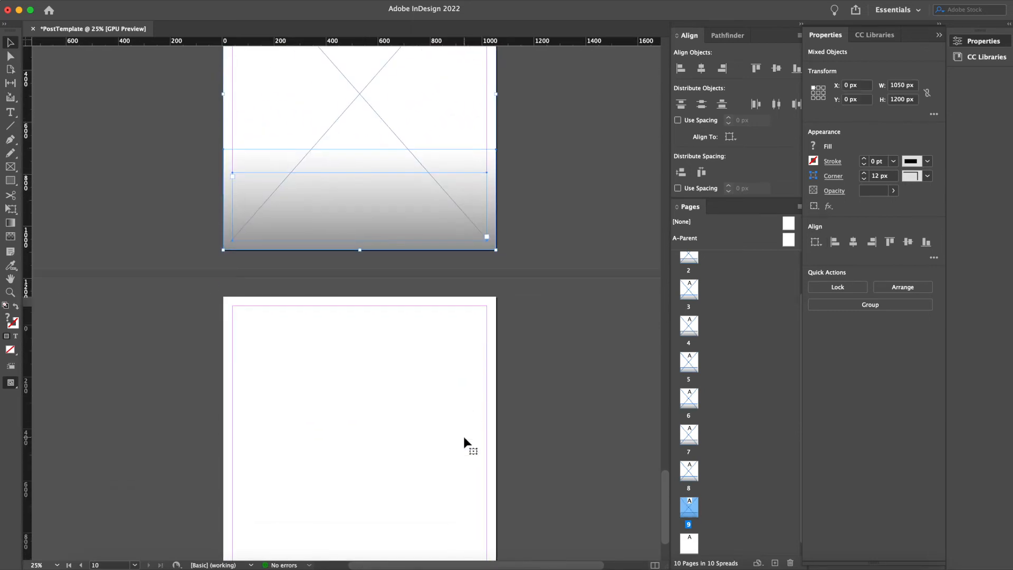
pyautogui.rightClick(409, 408)
pyautogui.click(439, 426)
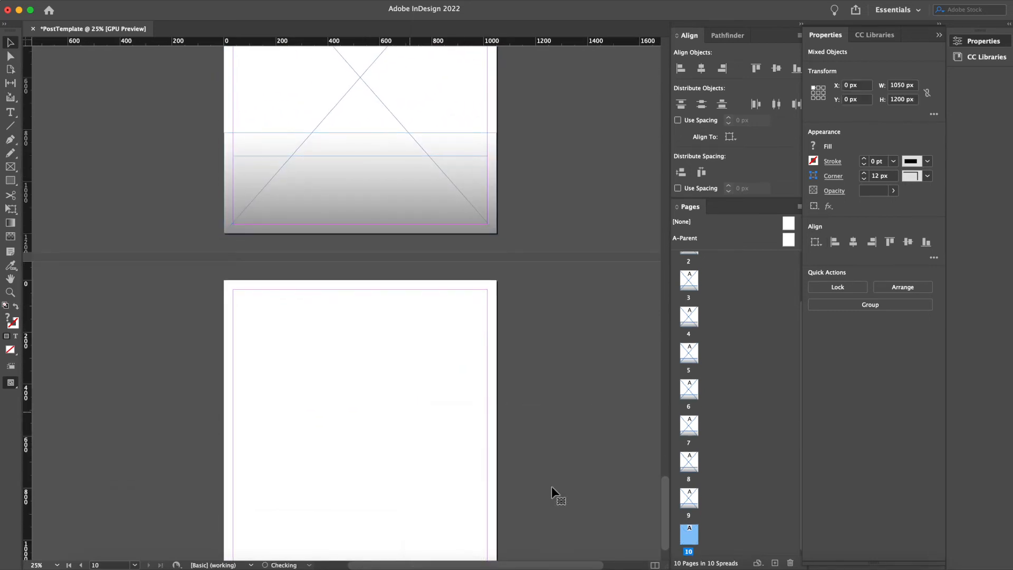
pyautogui.click(579, 478)
# Enter a sample dialogue line in page 1's caption frame, with the speaker's name in capitals followed by a greeting
pyautogui.scroll(15, 468, 489)
pyautogui.scroll(15, 471, 493)
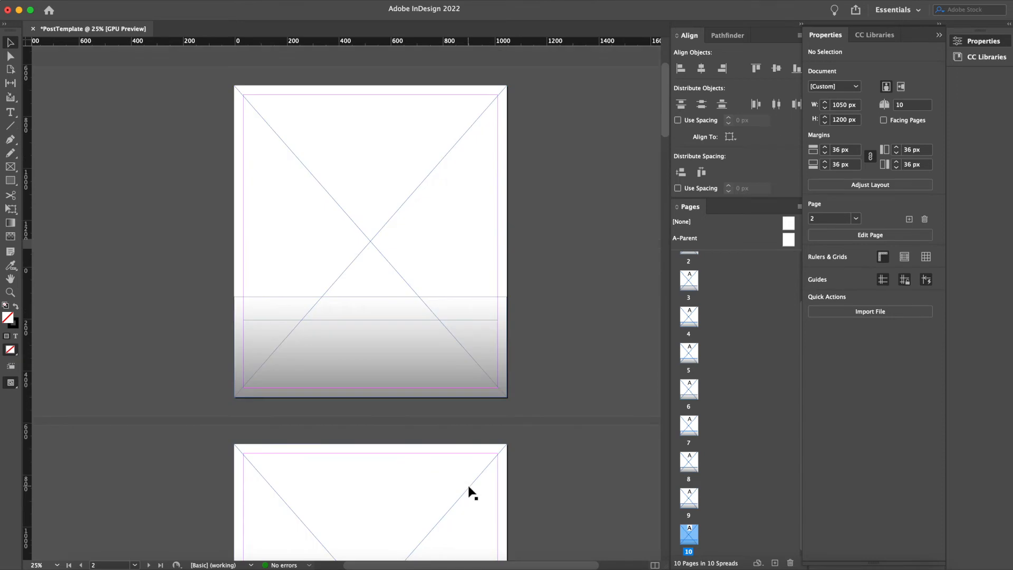
pyautogui.click(374, 226)
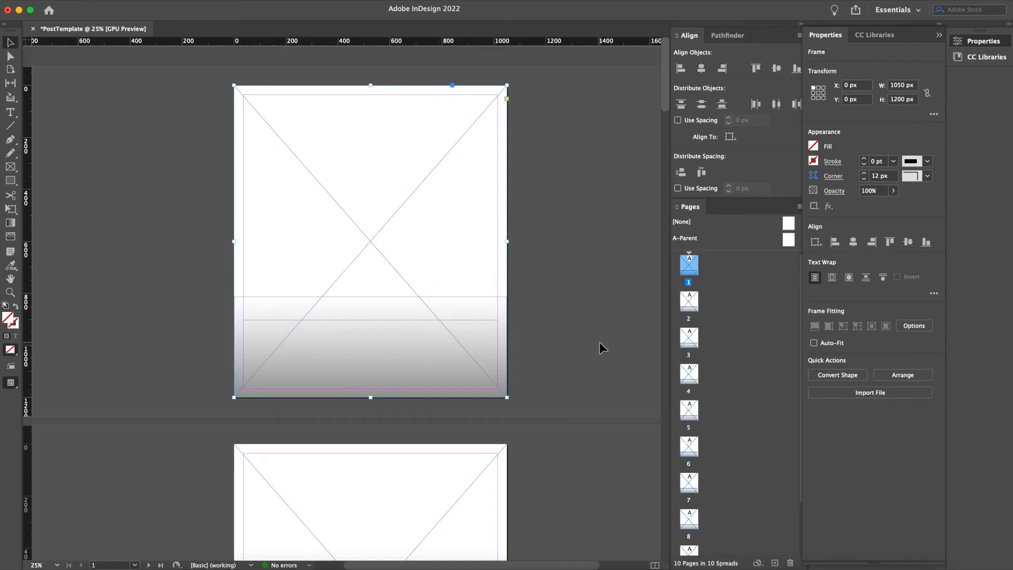
pyautogui.press('t')
pyautogui.click(436, 344)
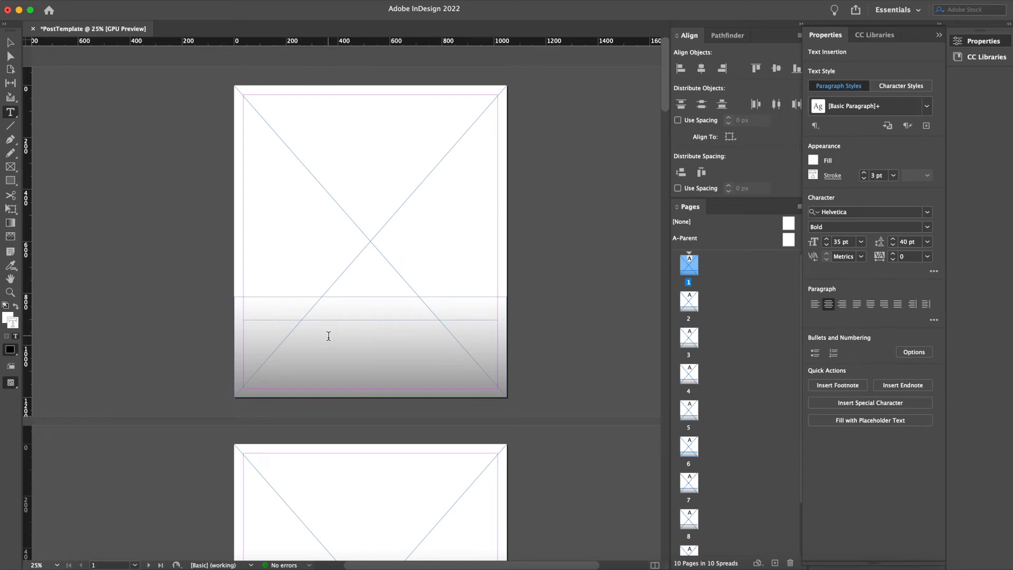
pyautogui.write('BROOK')
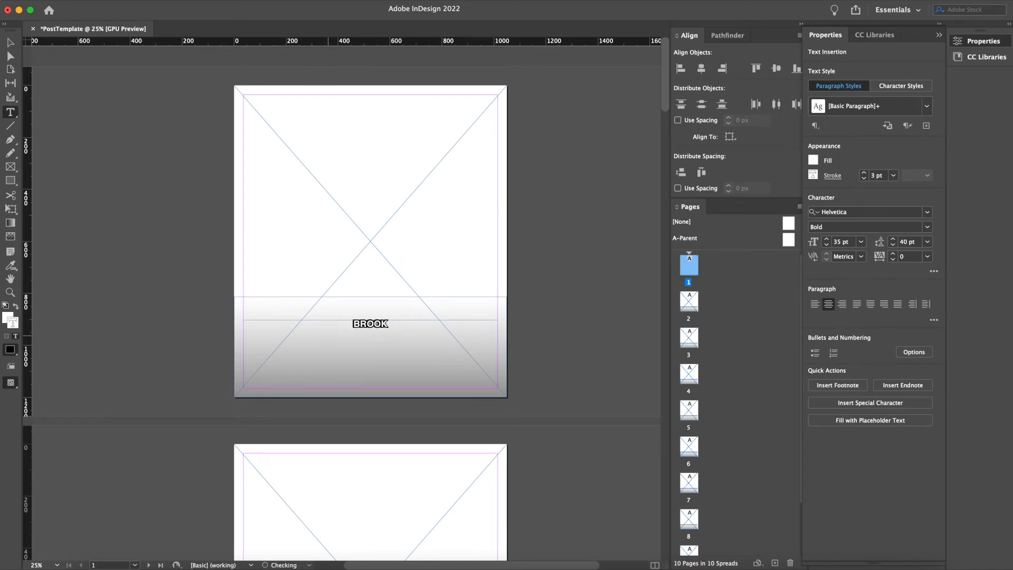
pyautogui.write('E: Hi Conor')
# Delete the sample dialogue line from page 1's caption frame and deselect the frame
pyautogui.click(423, 316)
pyautogui.click(250, 317)
pyautogui.click(11, 43)
pyautogui.click(445, 319)
pyautogui.doubleClick(448, 333)
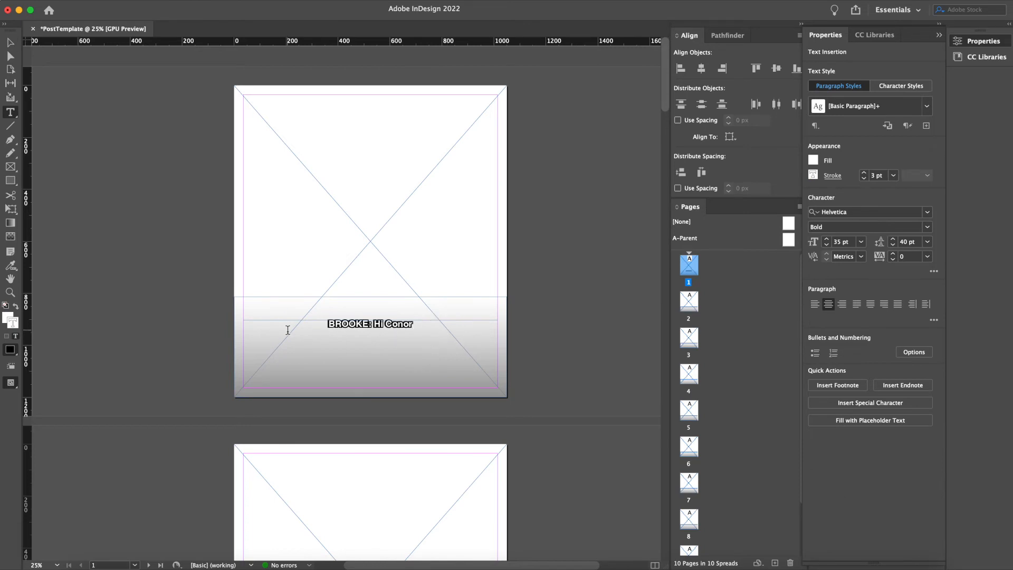
pyautogui.moveTo(418, 328); pyautogui.dragTo(238, 322)
pyautogui.press('BackSpace')
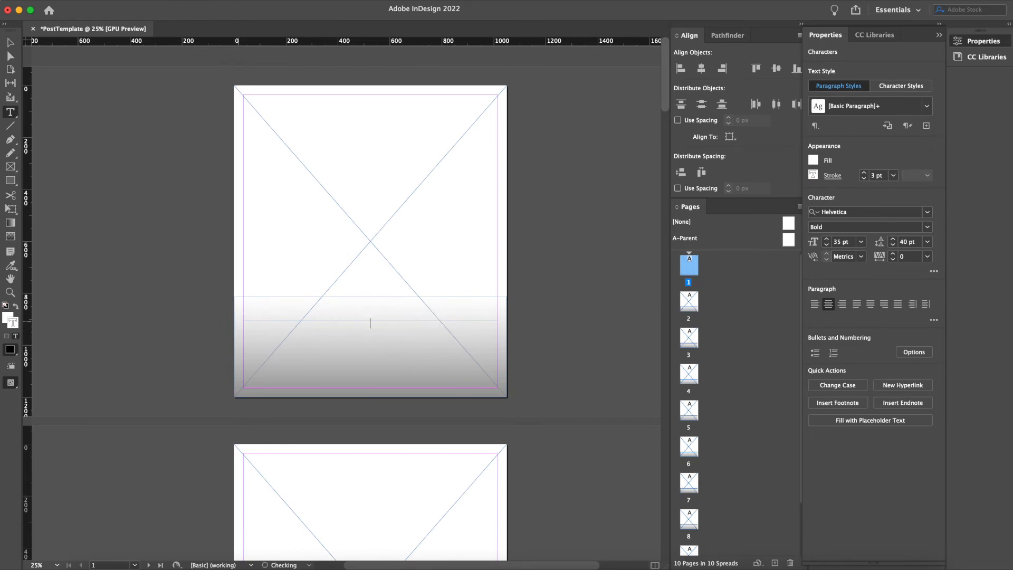
pyautogui.click(10, 42)
pyautogui.click(166, 327)
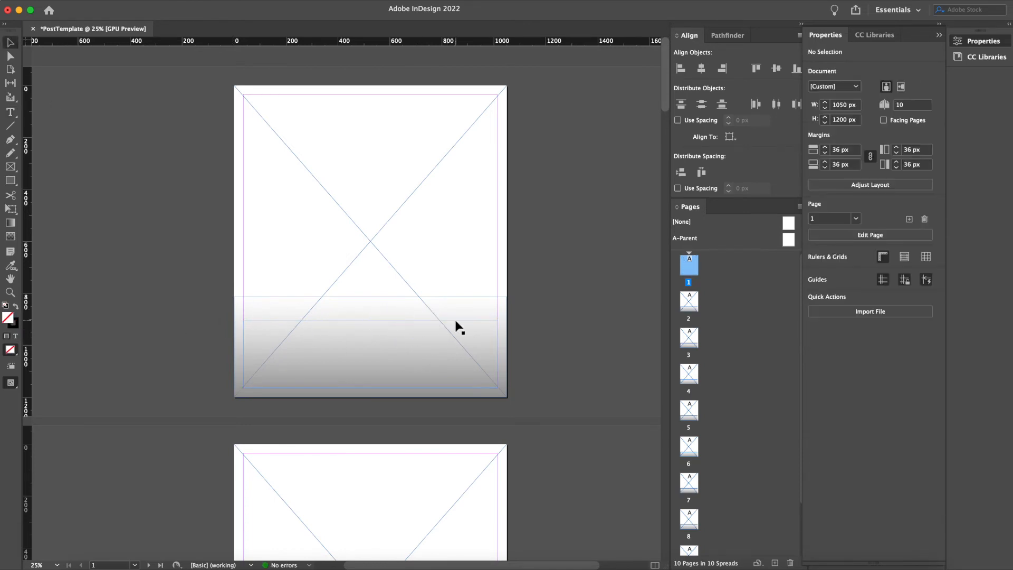
# Duplicate page 1's objects onto the pasteboard beside the page and scale the duplicate to about 639 px high
pyautogui.hscroll(-3, 552, 368)
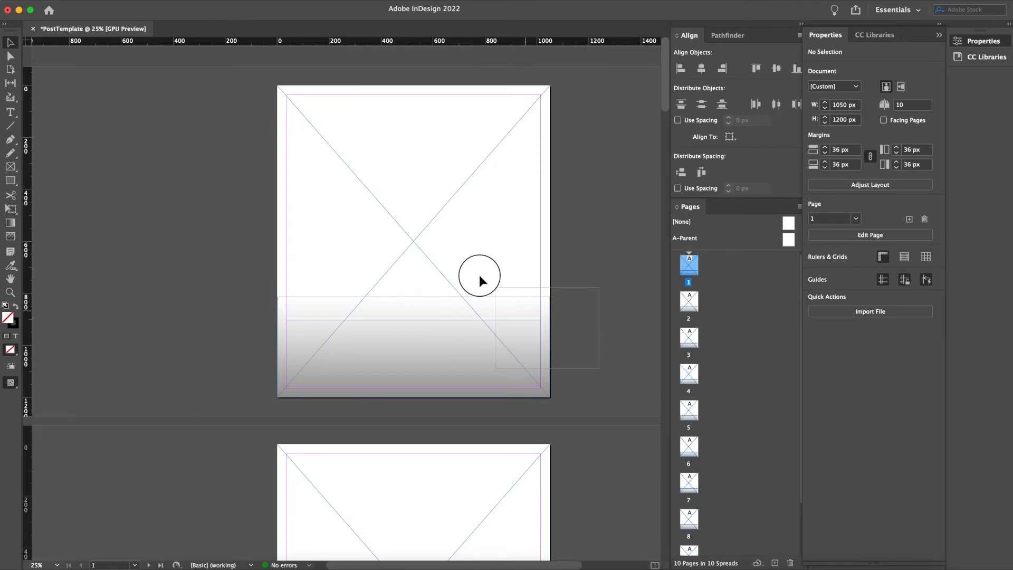
pyautogui.moveTo(480, 276); pyautogui.dragTo(462, 263)
pyautogui.moveTo(483, 346); pyautogui.dragTo(233, 335)
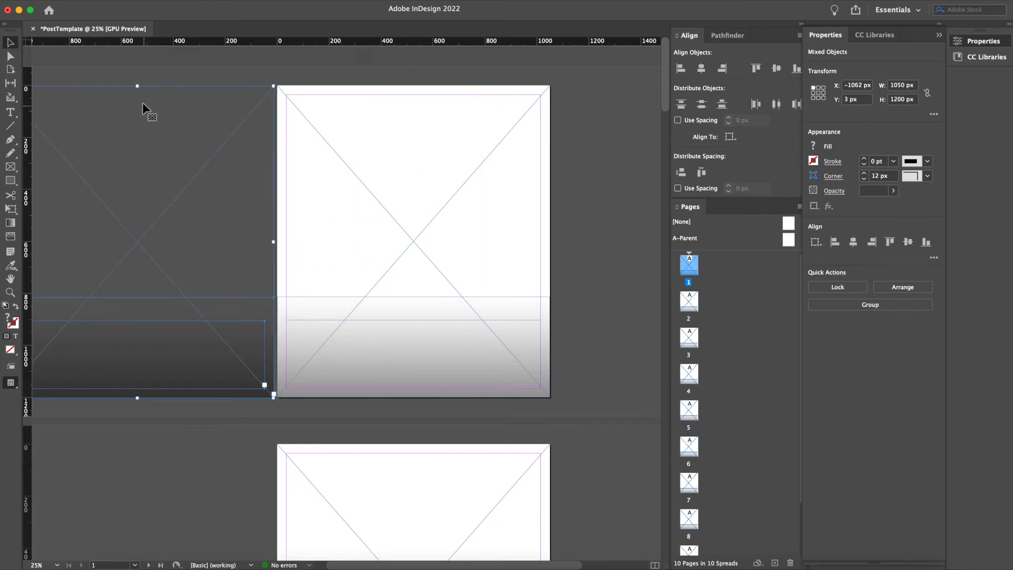
pyautogui.moveTo(138, 86); pyautogui.dragTo(142, 232)
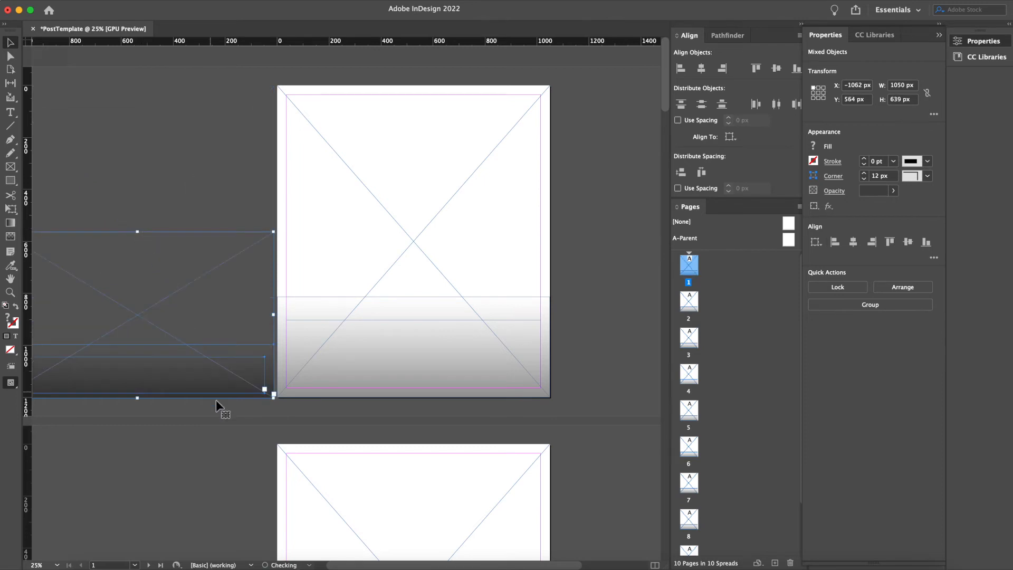
# Try placing the scaled duplicate over the lower half of page 1
pyautogui.moveTo(145, 316); pyautogui.dragTo(408, 317)
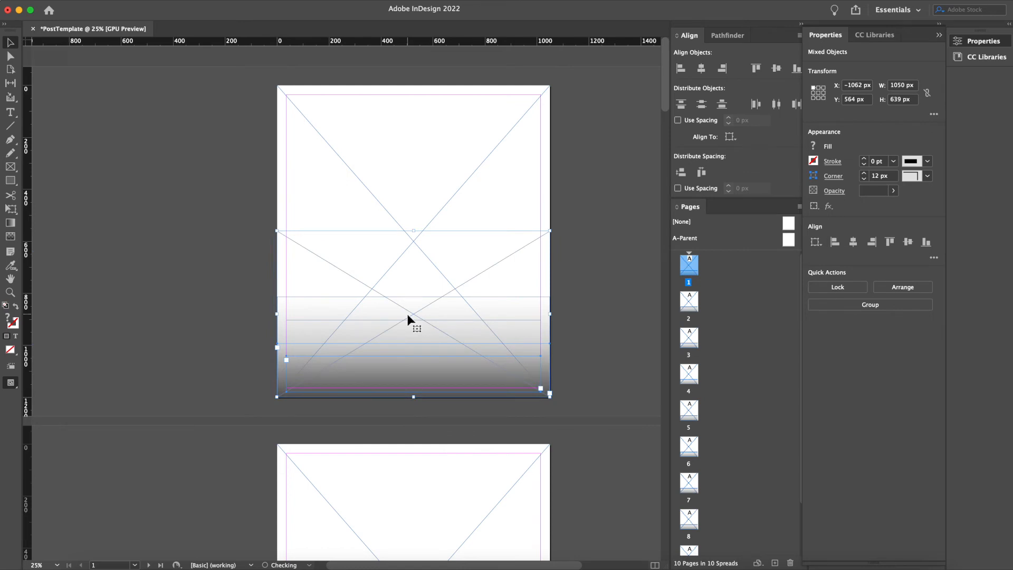
pyautogui.moveTo(415, 237)
pyautogui.mouseDown()
pyautogui.moveTo(411, 158)
pyautogui.moveTo(413, 241)
pyautogui.mouseUp()
pyautogui.click(610, 324)
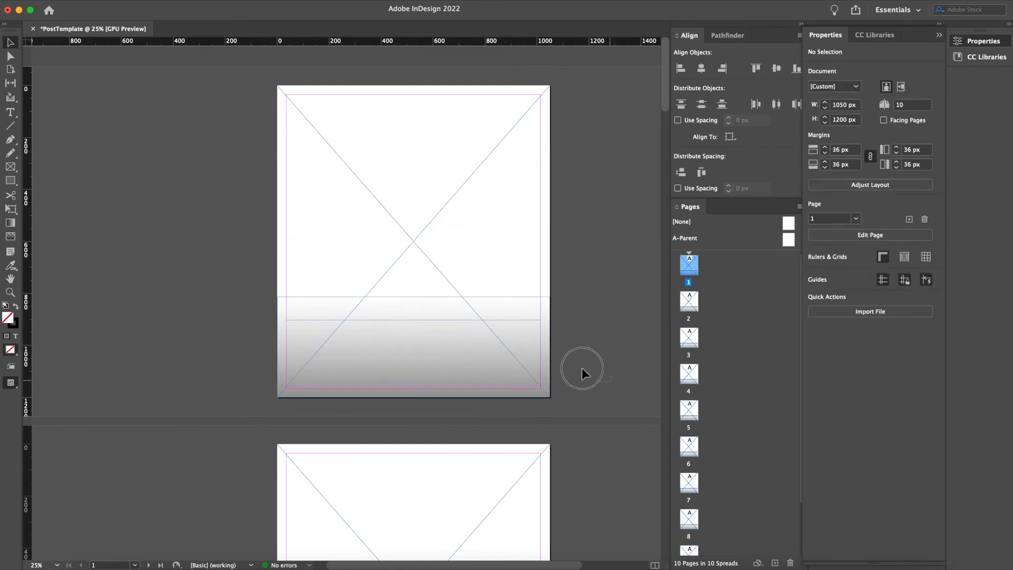
# Replace page 1's objects with a copy of page 2's objects pasted in place
pyautogui.click(423, 216)
pyautogui.press('BackSpace')
pyautogui.scroll(-5, 540, 456)
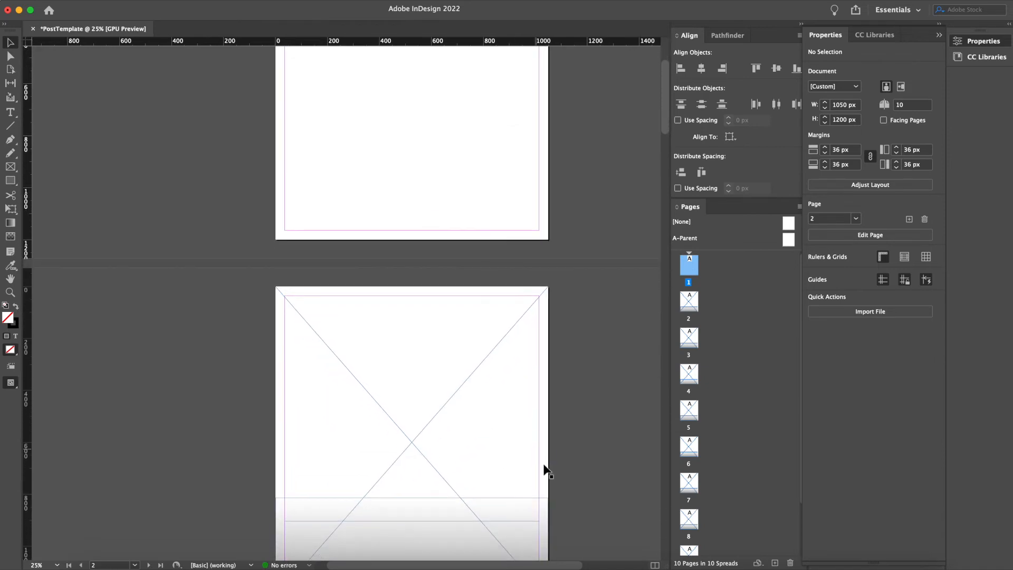
pyautogui.click(451, 461)
pyautogui.scroll(5, 451, 461)
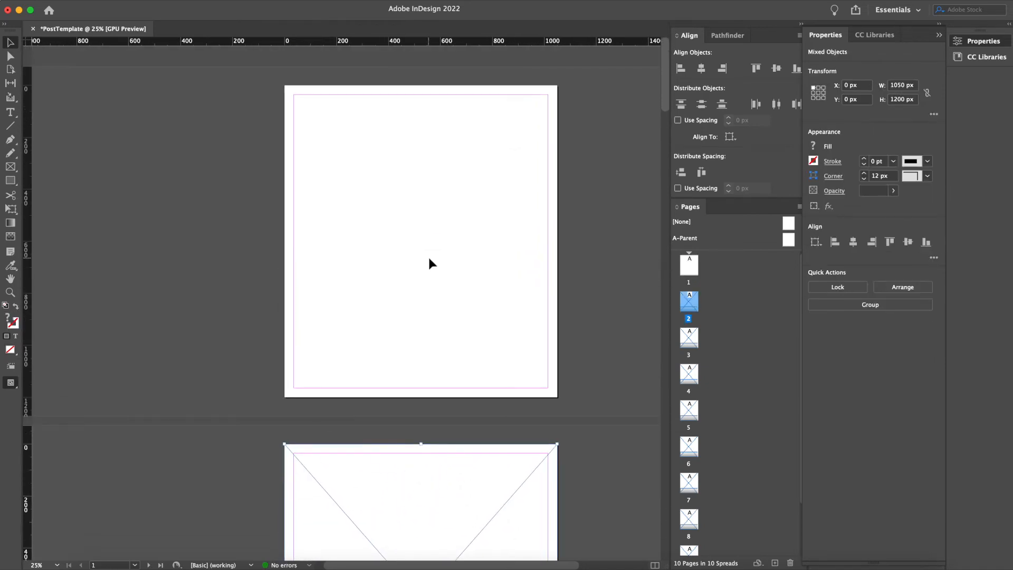
pyautogui.rightClick(429, 261)
pyautogui.click(457, 282)
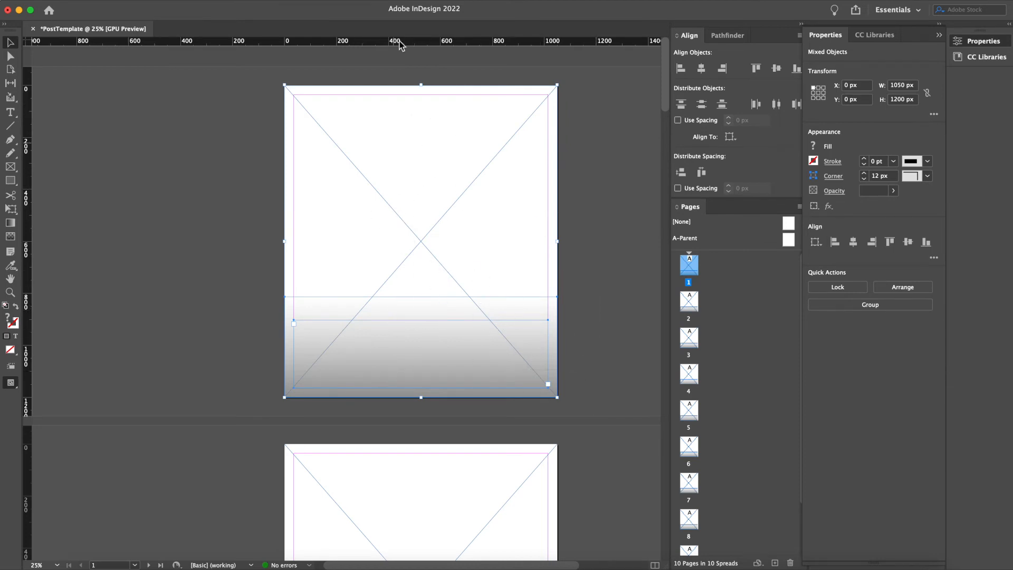
# Scale page 1's objects down to 600 px high on the lower half and place a duplicate set on the upper half
pyautogui.moveTo(423, 86); pyautogui.dragTo(424, 244)
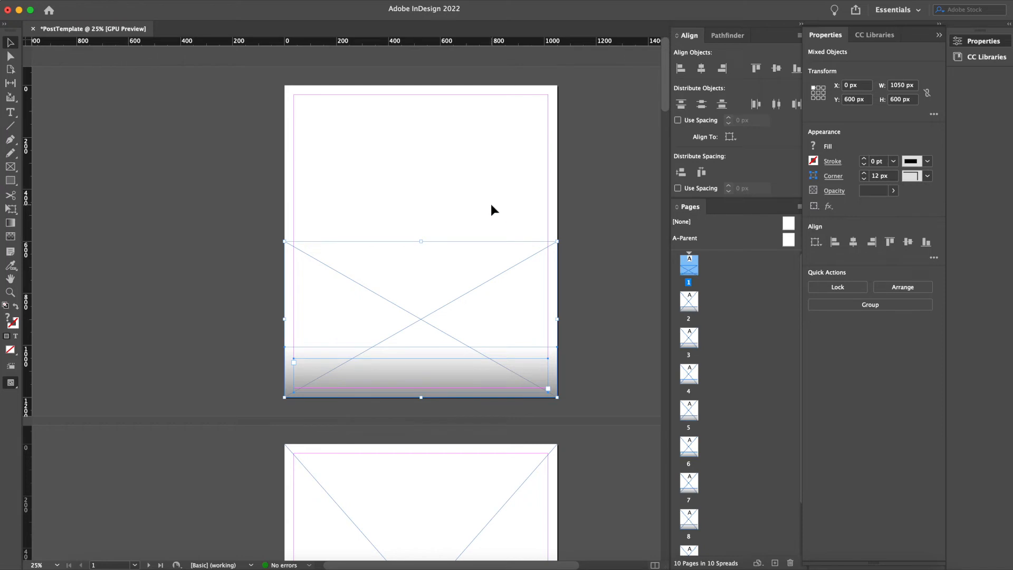
pyautogui.press('super+v')
pyautogui.moveTo(418, 301); pyautogui.dragTo(491, 229)
pyautogui.click(613, 299)
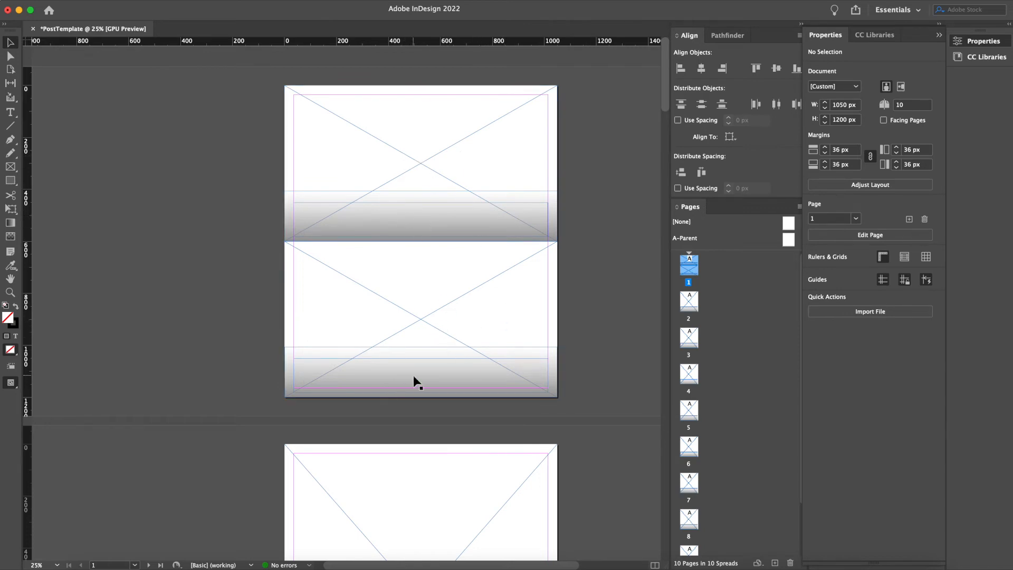
# Test the lower caption frame on page 1 with a capitalized speaker name and "hey size", and delete that text
pyautogui.click(396, 369)
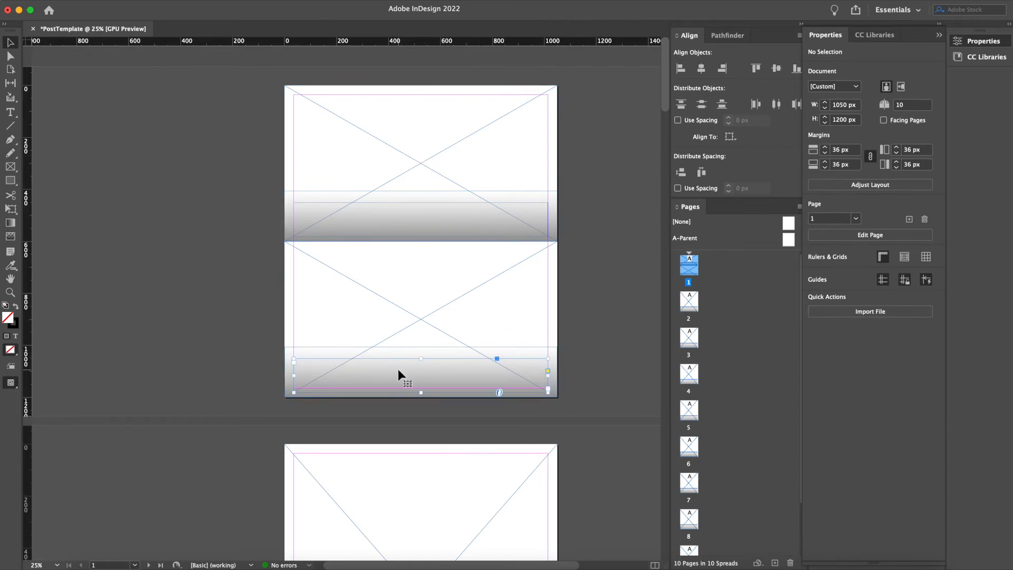
pyautogui.doubleClick(428, 362)
pyautogui.write('BROOKE:')
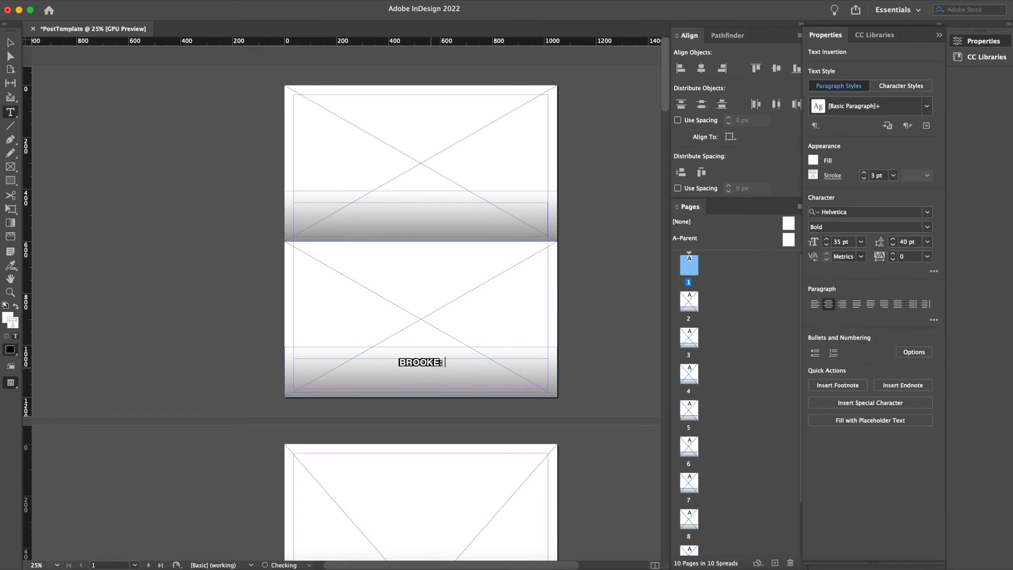
pyautogui.write(' hey size')
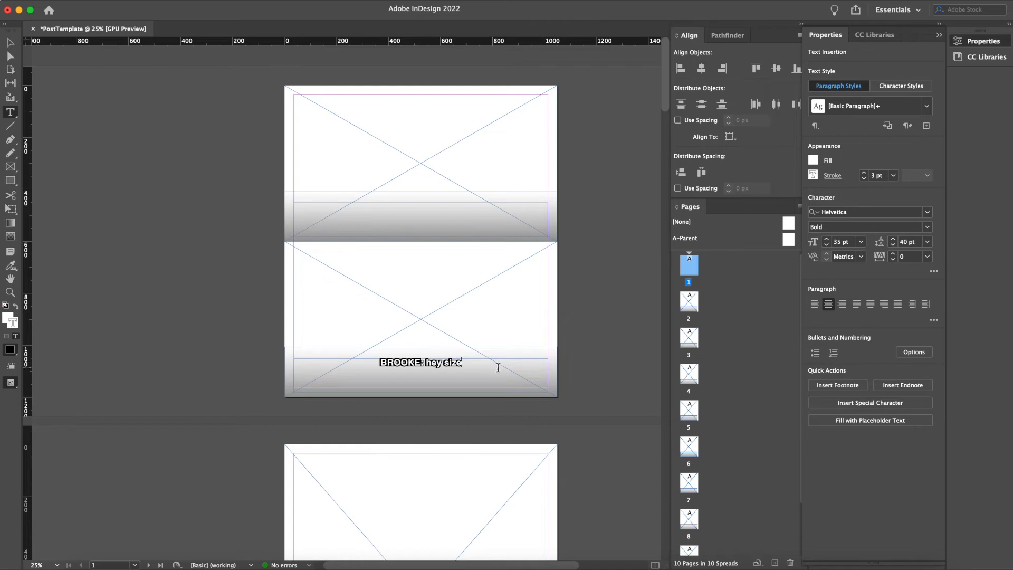
pyautogui.moveTo(463, 362); pyautogui.dragTo(255, 362)
pyautogui.press('BackSpace')
# Move both half-height object sets off page 1 onto the pasteboard beside it
pyautogui.click(10, 43)
pyautogui.moveTo(210, 148); pyautogui.dragTo(545, 410)
pyautogui.moveTo(527, 373); pyautogui.dragTo(245, 372)
# Copy all of page 2's objects, paste them in place on the empty page 1 and deselect them
pyautogui.click(511, 493)
pyautogui.scroll(-5, 512, 492)
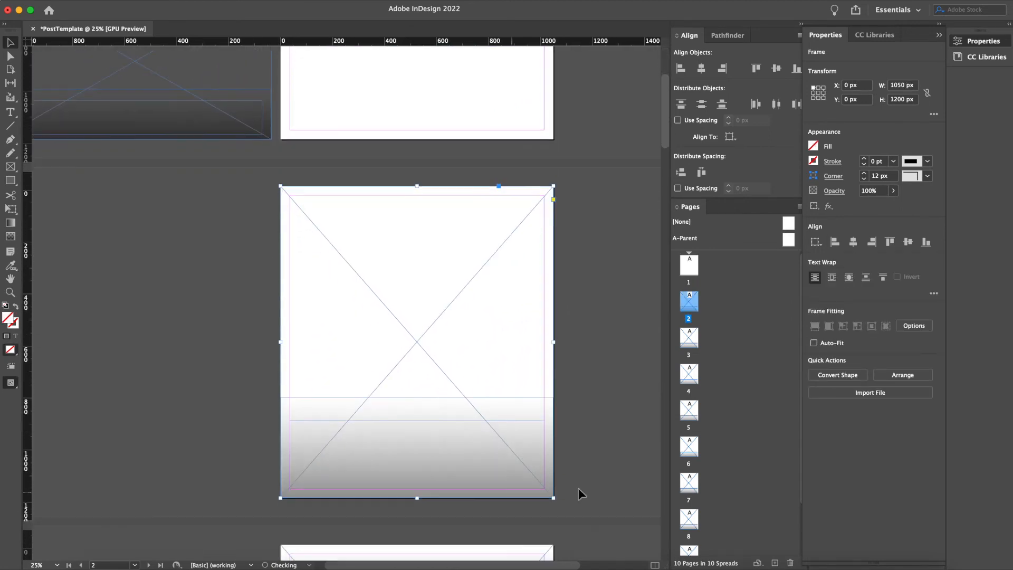
pyautogui.press('super+a')
pyautogui.scroll(5, 470, 372)
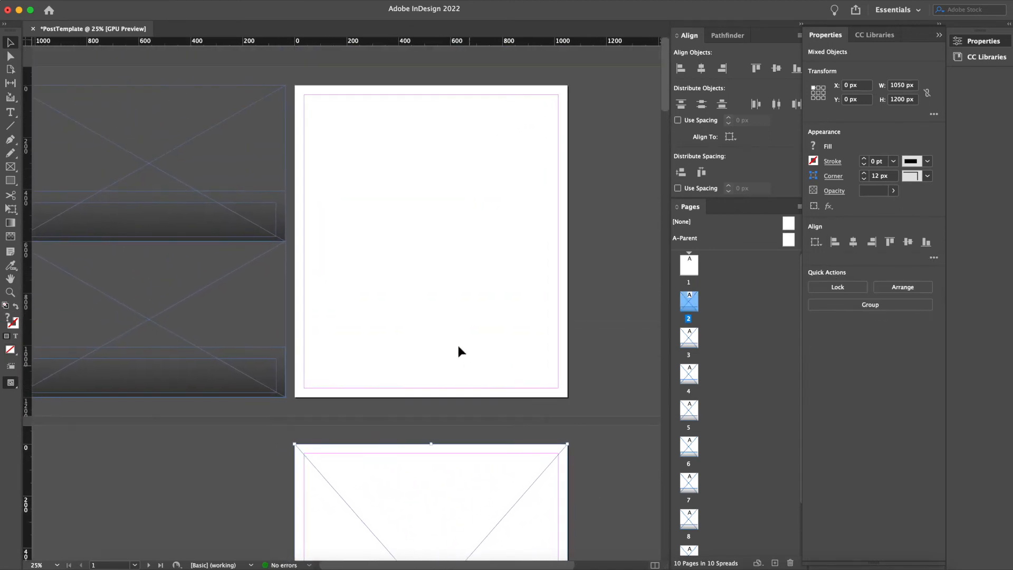
pyautogui.rightClick(423, 302)
pyautogui.click(446, 327)
pyautogui.click(601, 339)
pyautogui.hscroll(-1, 601, 340)
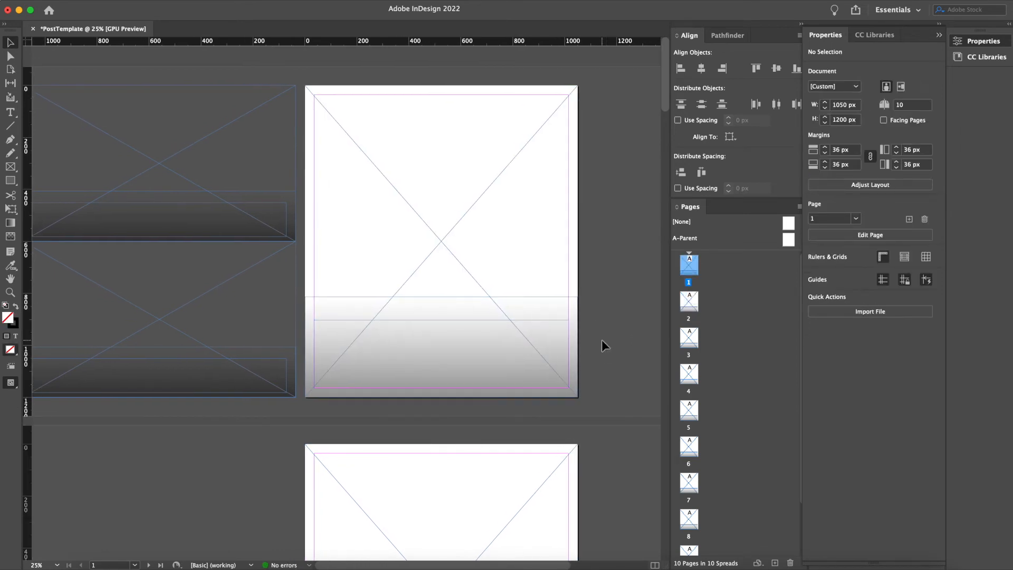
# Try to replace page 5's objects with a copy of the two half-height object sets from the pasteboard, aligned to the page
pyautogui.scroll(-5, 269, 363)
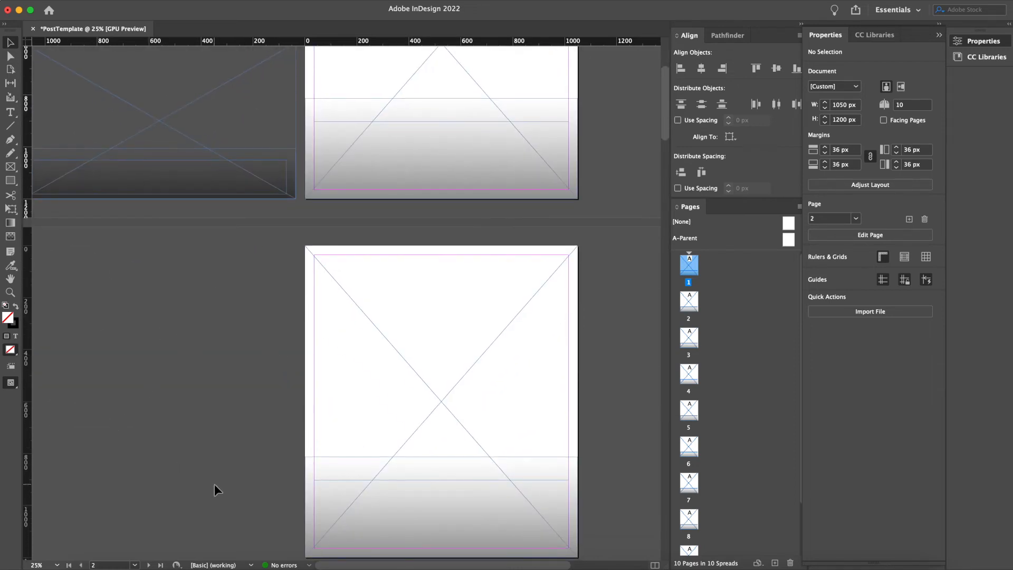
pyautogui.scroll(5, 214, 484)
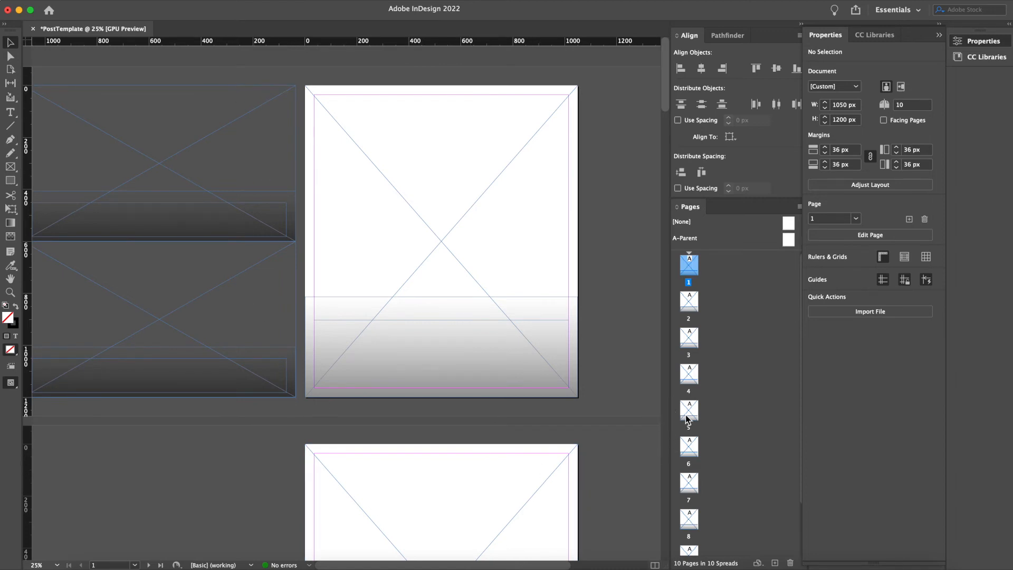
pyautogui.moveTo(258, 75); pyautogui.dragTo(183, 381)
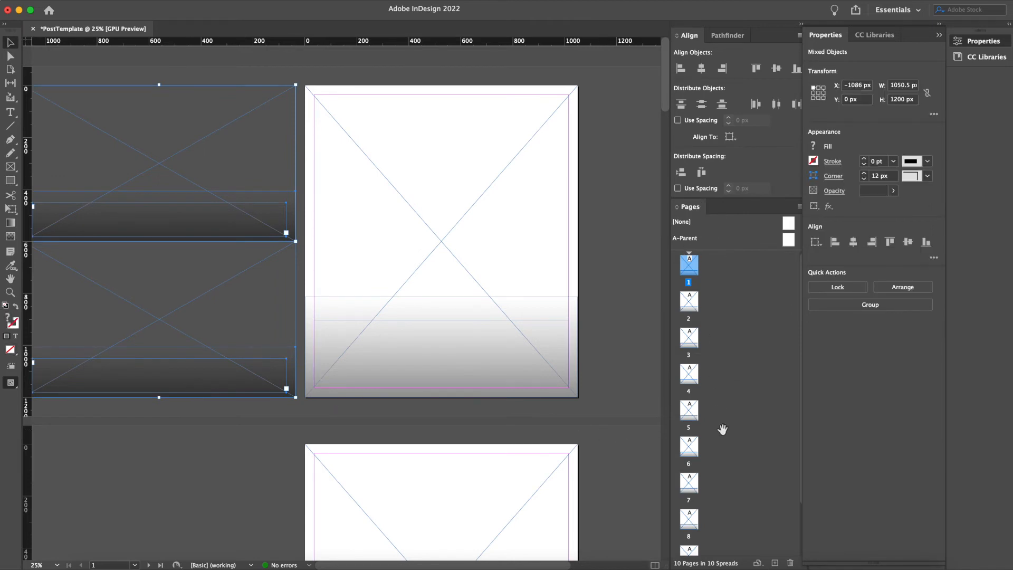
pyautogui.doubleClick(690, 414)
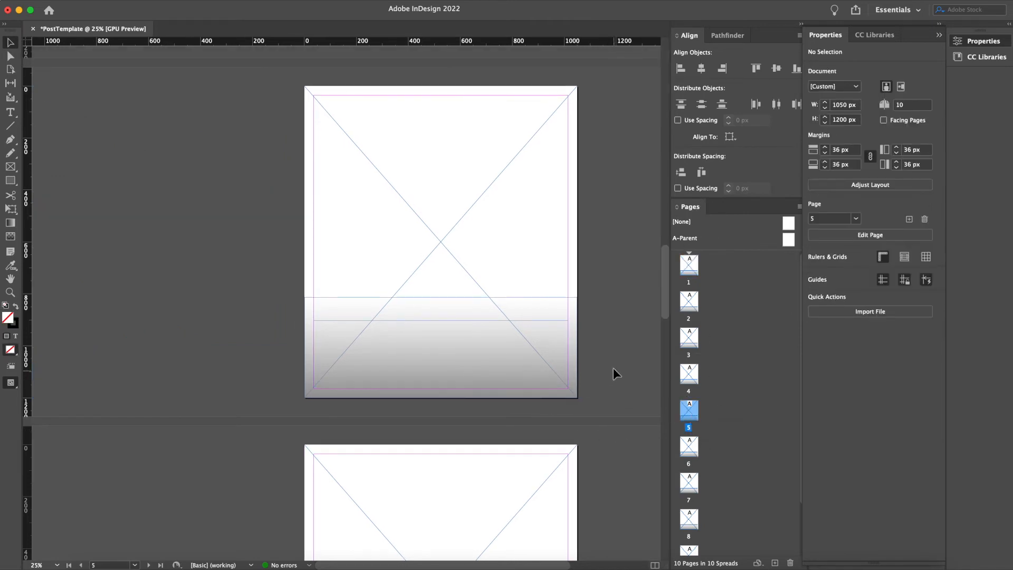
pyautogui.press('cmd+v')
pyautogui.moveTo(469, 212); pyautogui.dragTo(521, 214)
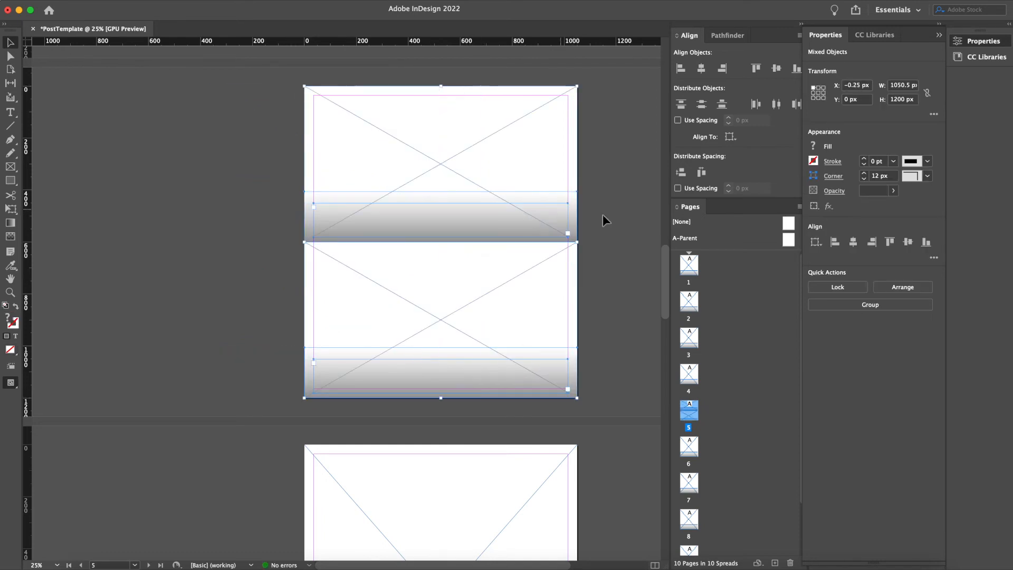
pyautogui.click(628, 245)
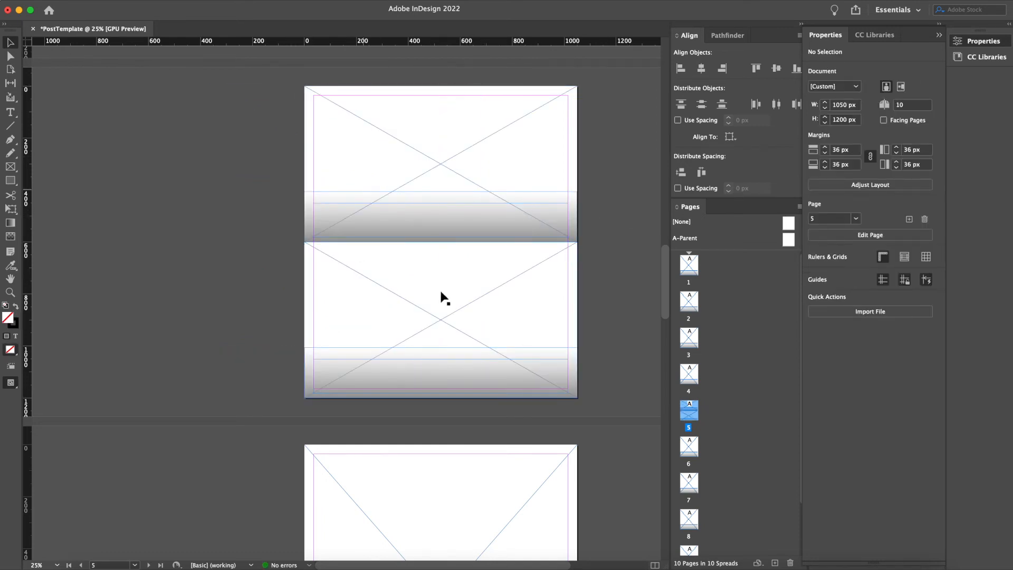
# Undo the replacement of page 5's objects with the stacked half-height sets
pyautogui.hotkey('ctrl', 'z')
pyautogui.hotkey('ctrl', 'z')
pyautogui.hotkey('ctrl', 'z')
pyautogui.hotkey('ctrl', 'z')
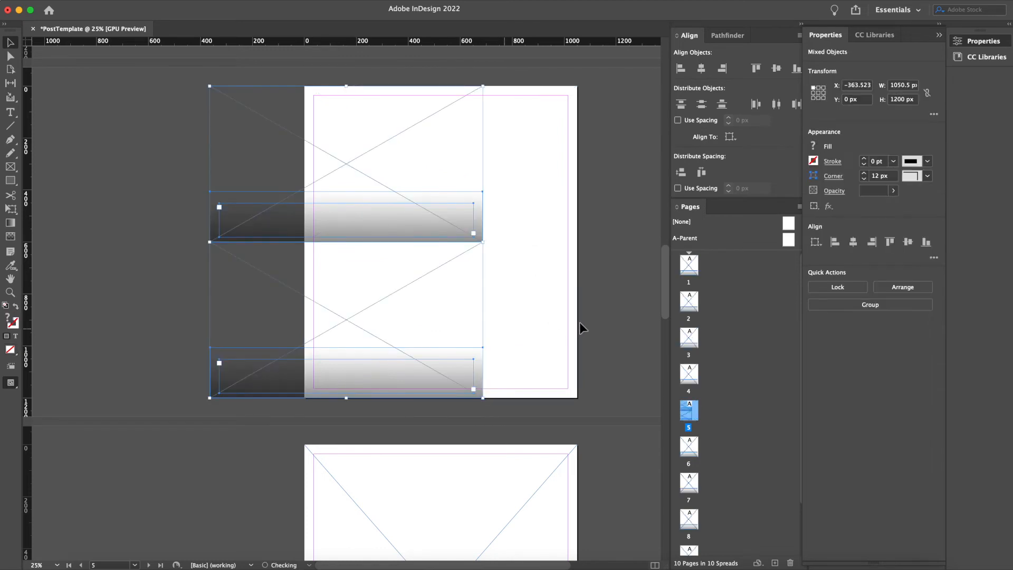
pyautogui.hotkey('ctrl', 'z')
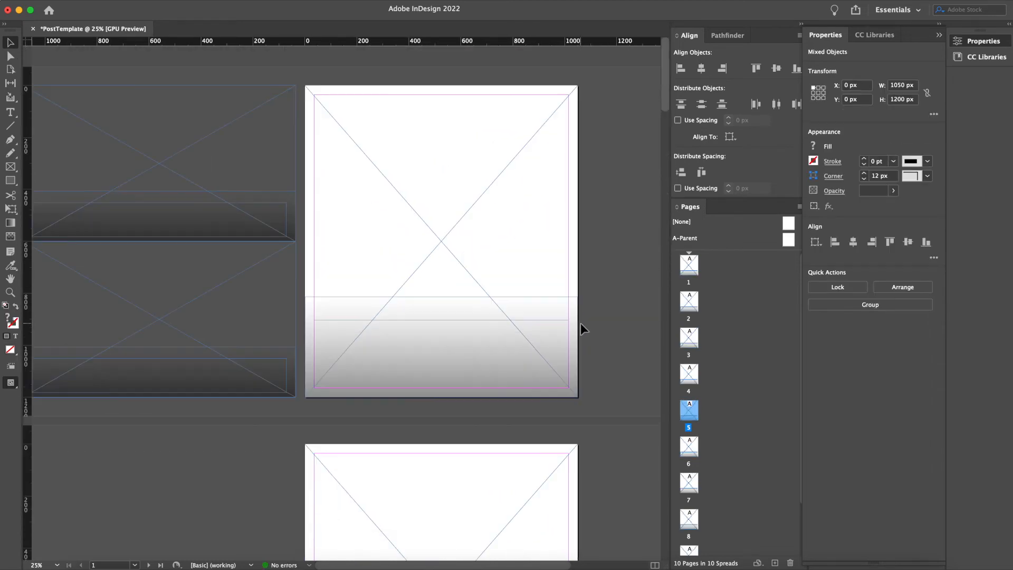
# Draw an ellipse frame about 408 x 453 px on the empty pasteboard beside page 1
pyautogui.hscroll(4, 284, 370)
pyautogui.hscroll(2, 501, 327)
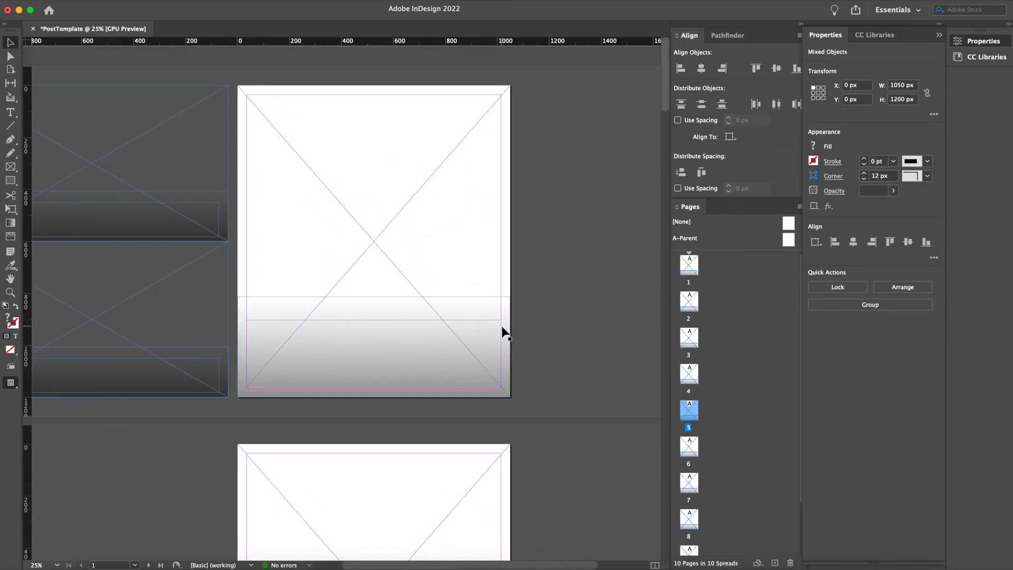
pyautogui.click(50, 254)
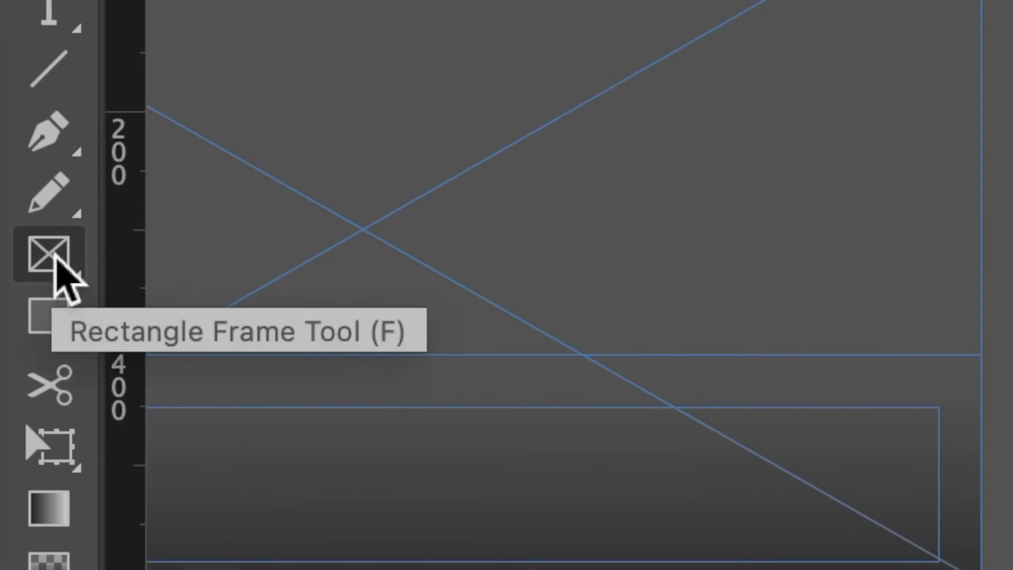
pyautogui.click(57, 258)
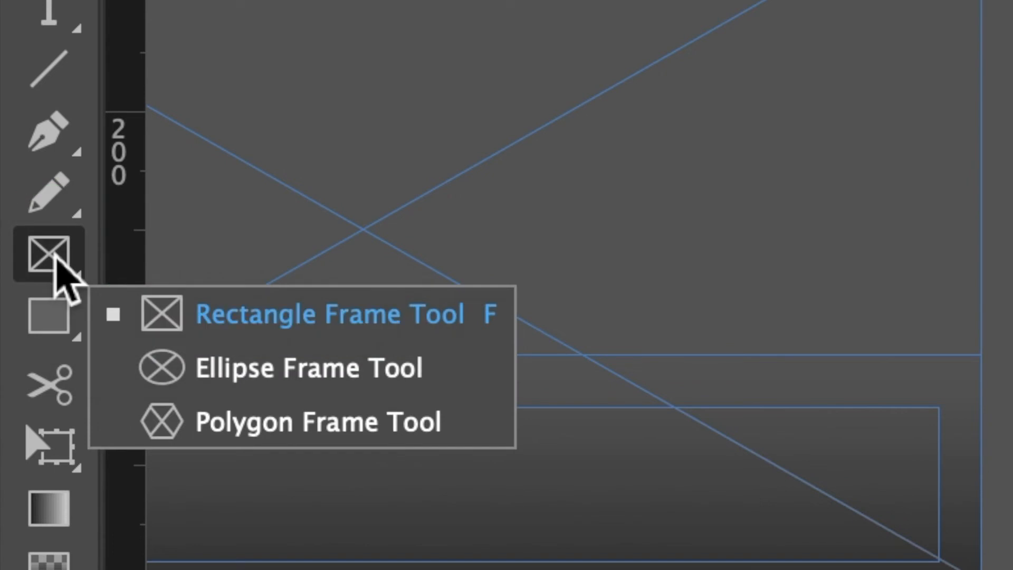
pyautogui.click(256, 382)
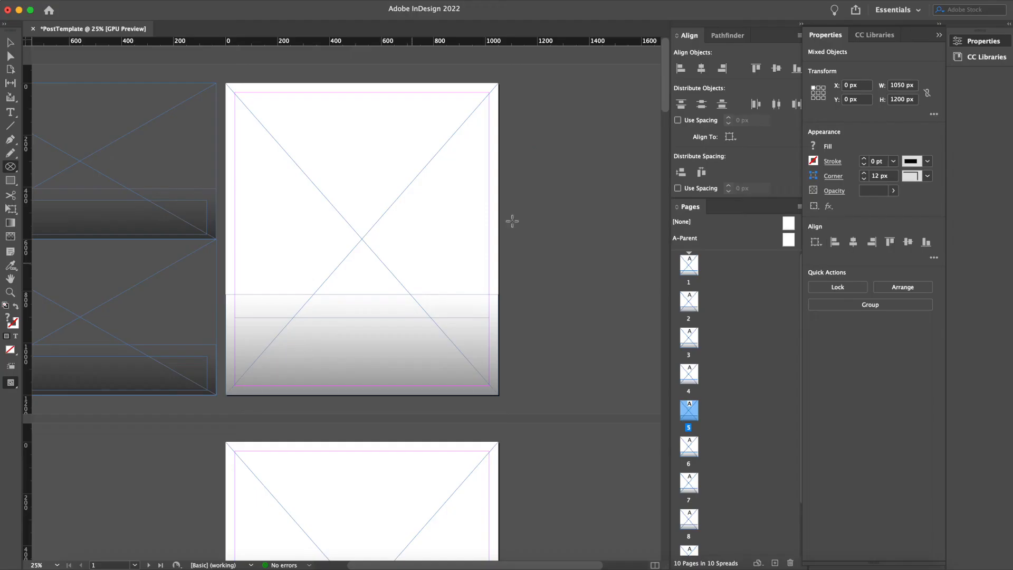
pyautogui.moveTo(527, 152); pyautogui.dragTo(633, 270)
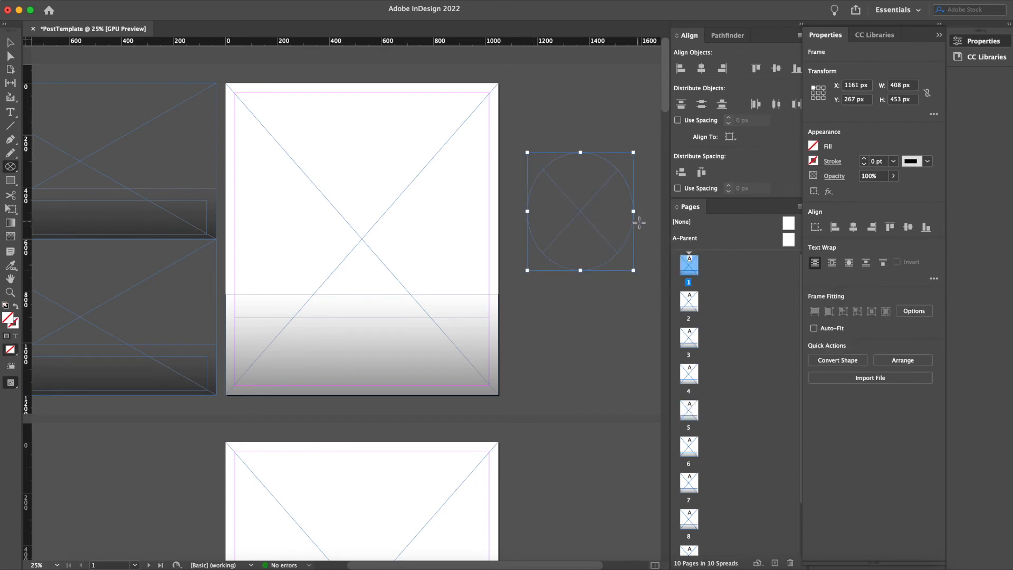
# Try the ellipse frame over page 1's lower area, move it back to the pasteboard and delete it
pyautogui.press('v')
pyautogui.moveTo(595, 218); pyautogui.dragTo(443, 328)
pyautogui.moveTo(373, 321); pyautogui.dragTo(354, 320)
pyautogui.moveTo(417, 328); pyautogui.dragTo(605, 177)
pyautogui.press('Delete')
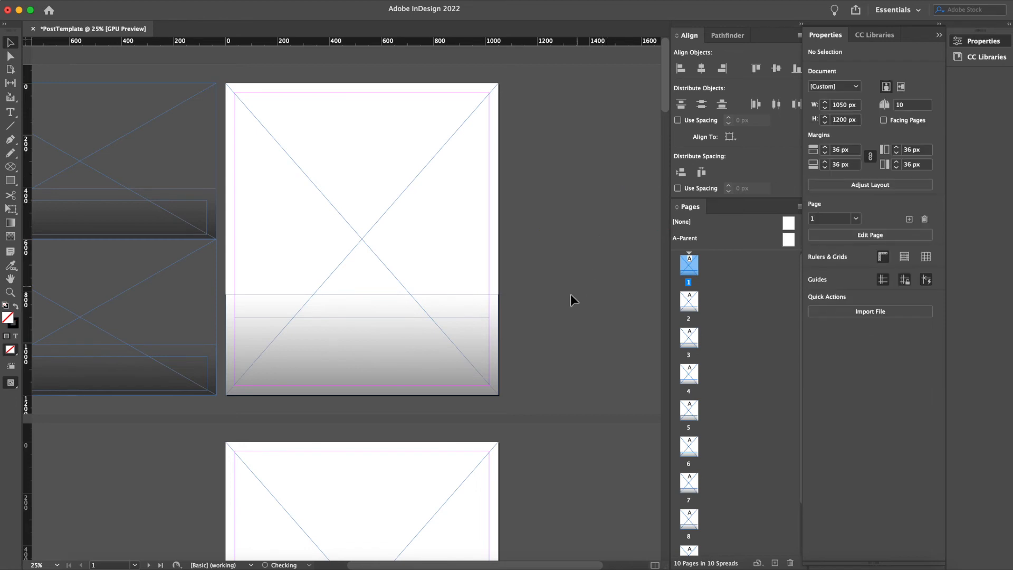
pyautogui.scroll(-4, 572, 293)
pyautogui.scroll(-8, 571, 294)
pyautogui.scroll(8, 571, 294)
pyautogui.scroll(5, 570, 298)
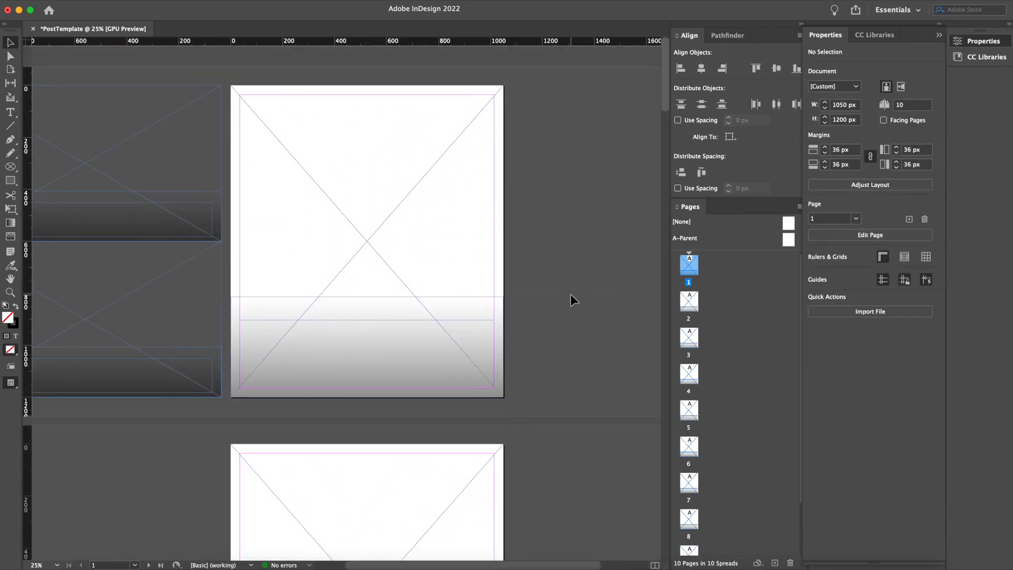
# Put the text cursor in page 1's caption frame, and float the swatch list enlarged beside the page with the neighbouring dock collapsed
pyautogui.doubleClick(378, 351)
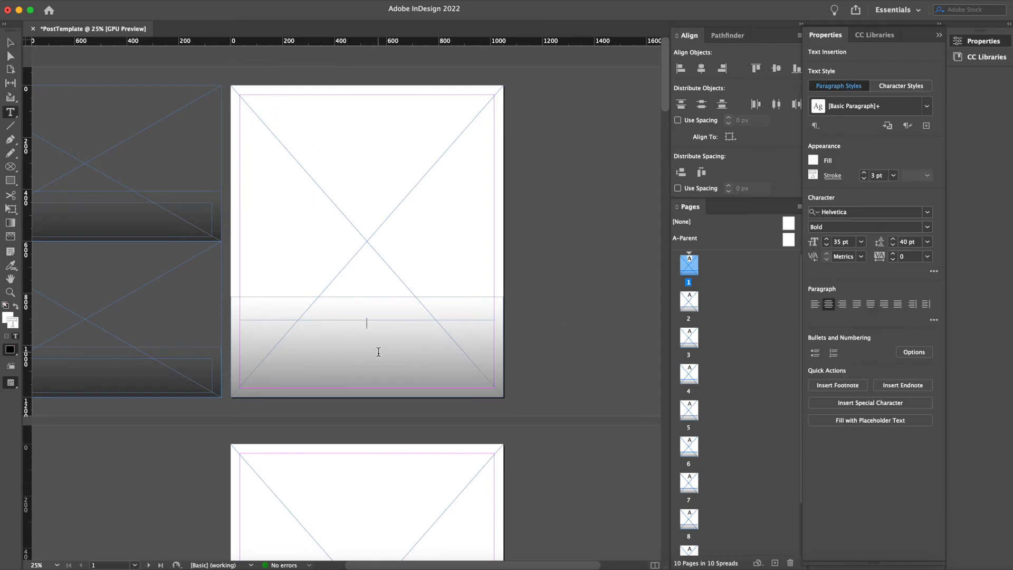
pyautogui.click(942, 38)
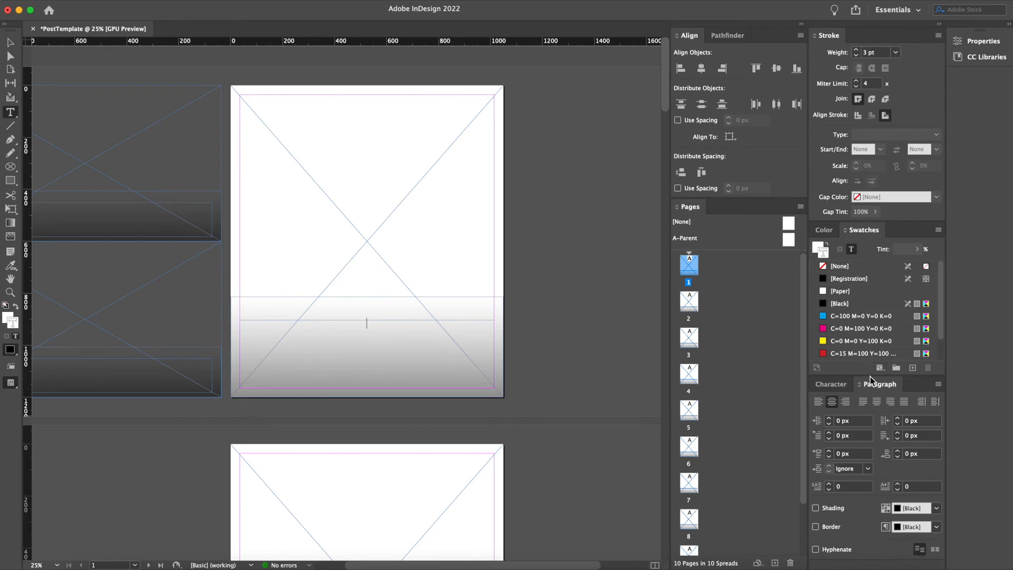
pyautogui.moveTo(866, 232); pyautogui.dragTo(533, 163)
pyautogui.moveTo(576, 310); pyautogui.dragTo(583, 462)
pyautogui.click(801, 24)
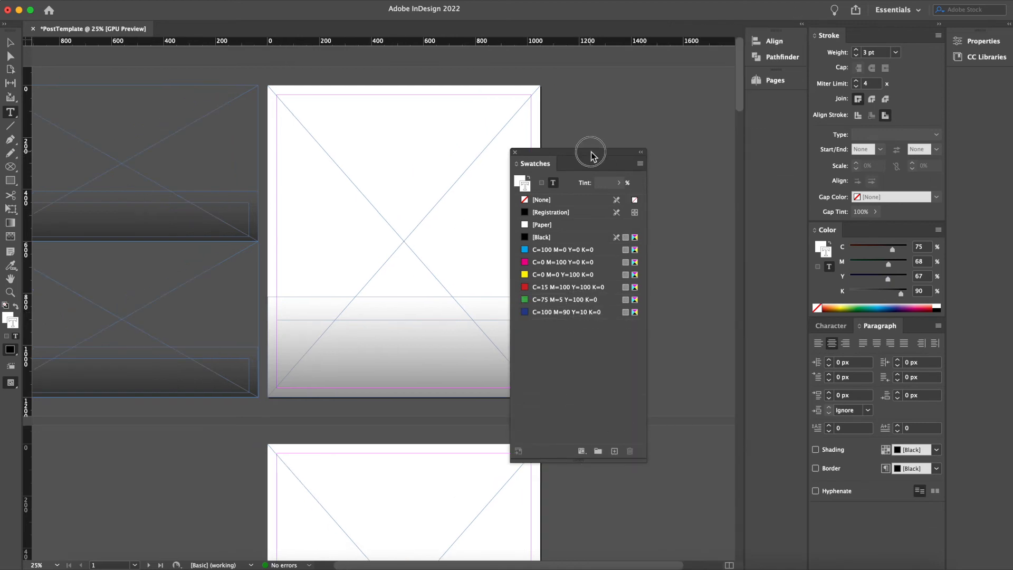
pyautogui.moveTo(591, 154); pyautogui.dragTo(660, 151)
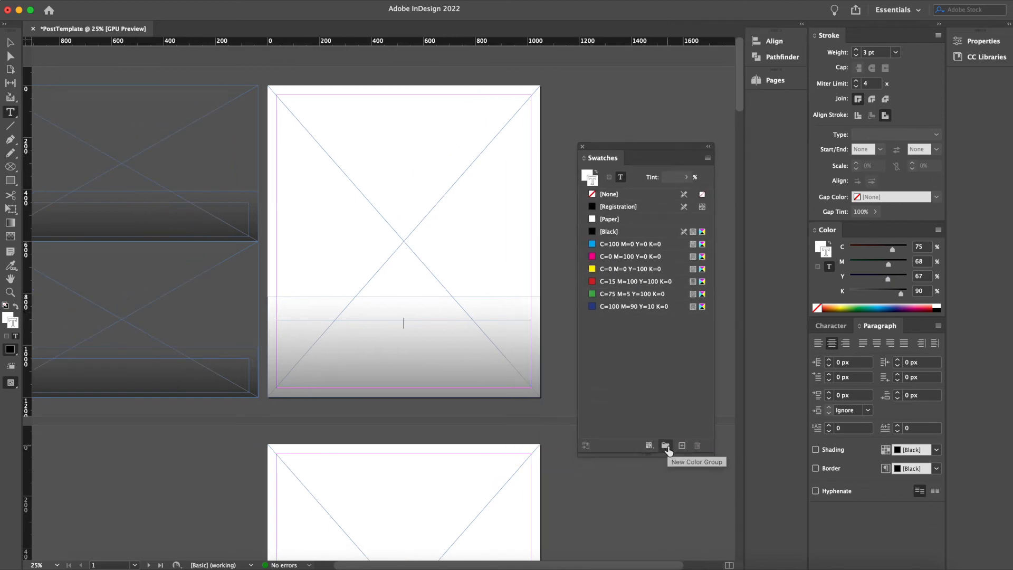
# Create a swatch color group named "Characters"
pyautogui.click(666, 447)
pyautogui.doubleClick(616, 319)
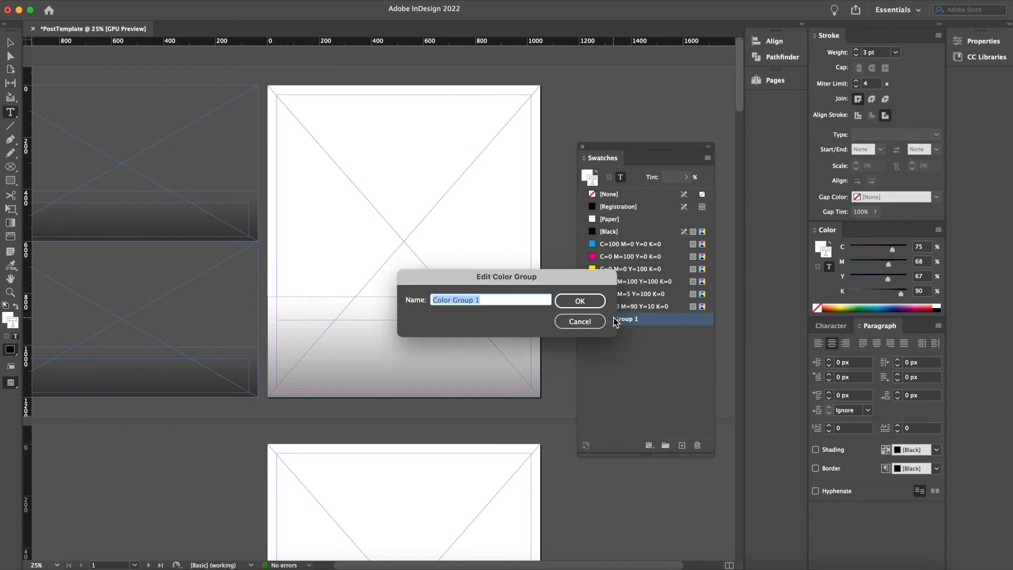
pyautogui.write('Characters')
pyautogui.press('Return')
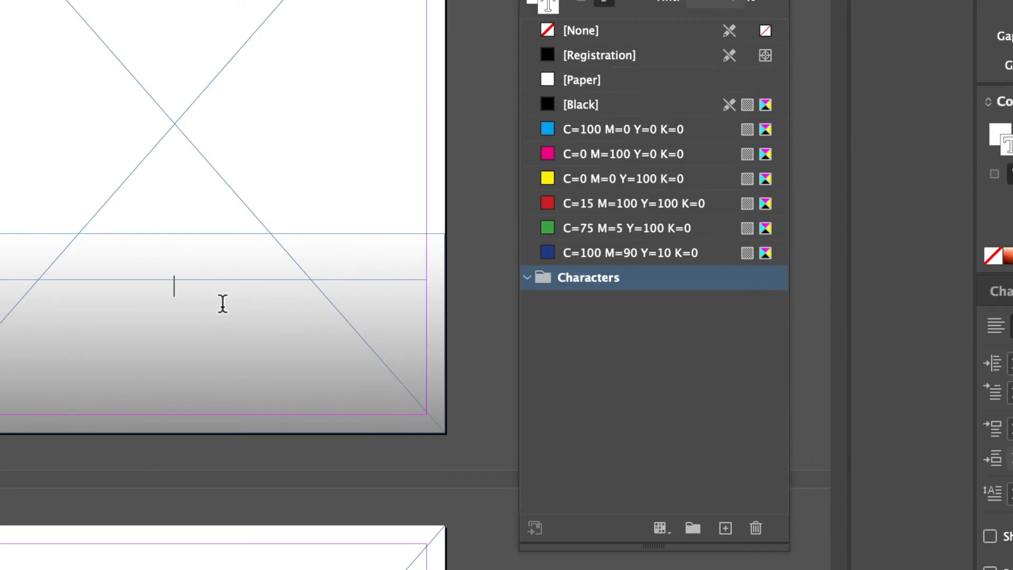
# Add a new swatch to the Characters group and make it a Process color that is not named by its color value
pyautogui.click(725, 528)
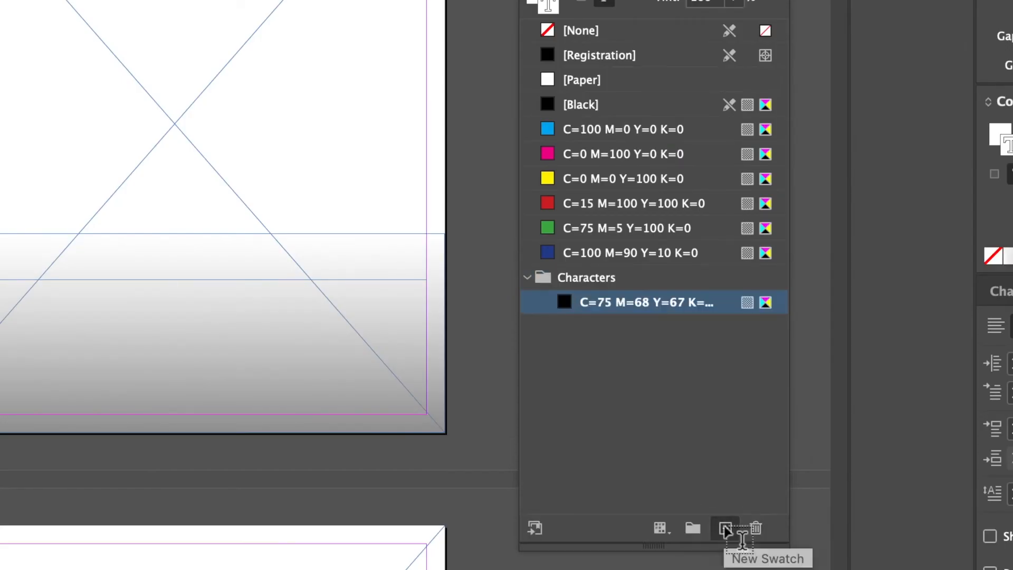
pyautogui.doubleClick(568, 305)
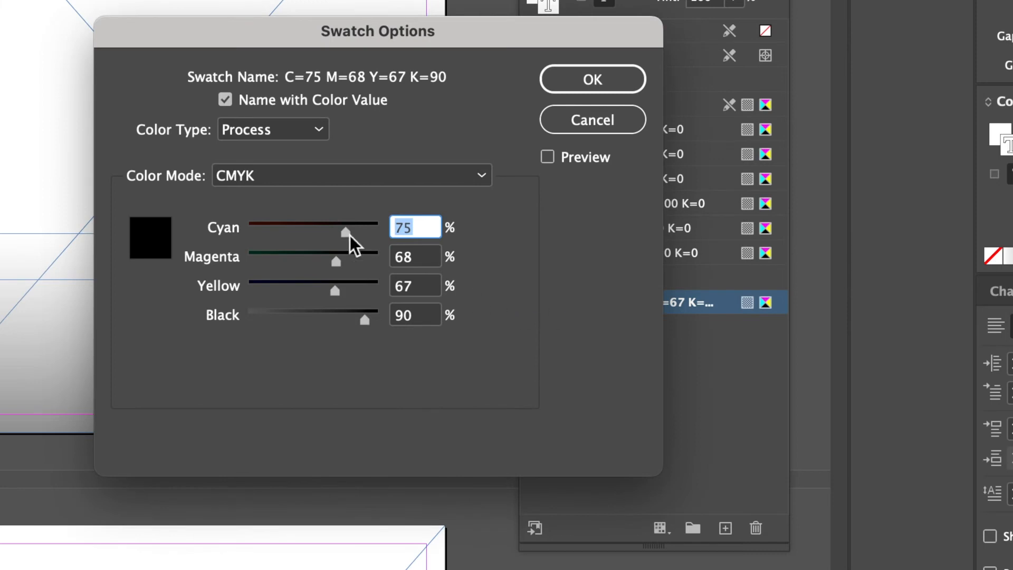
pyautogui.click(295, 130)
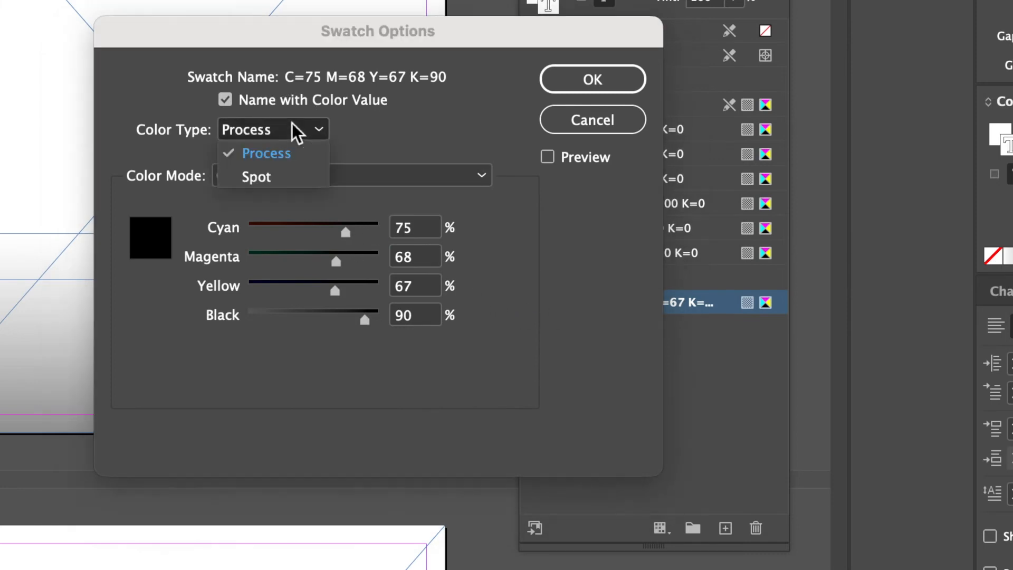
pyautogui.click(271, 183)
pyautogui.click(269, 130)
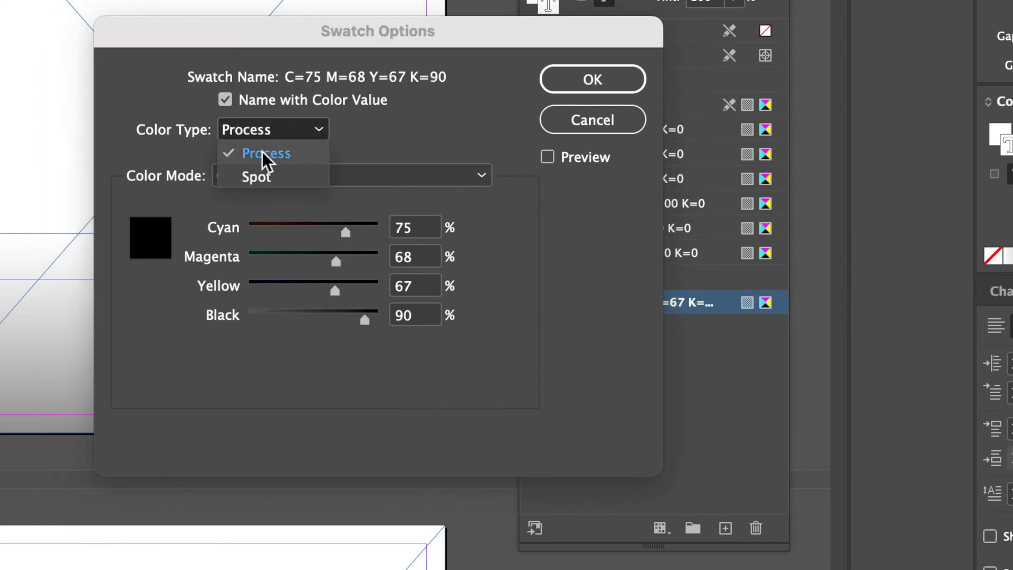
pyautogui.click(267, 177)
pyautogui.click(287, 133)
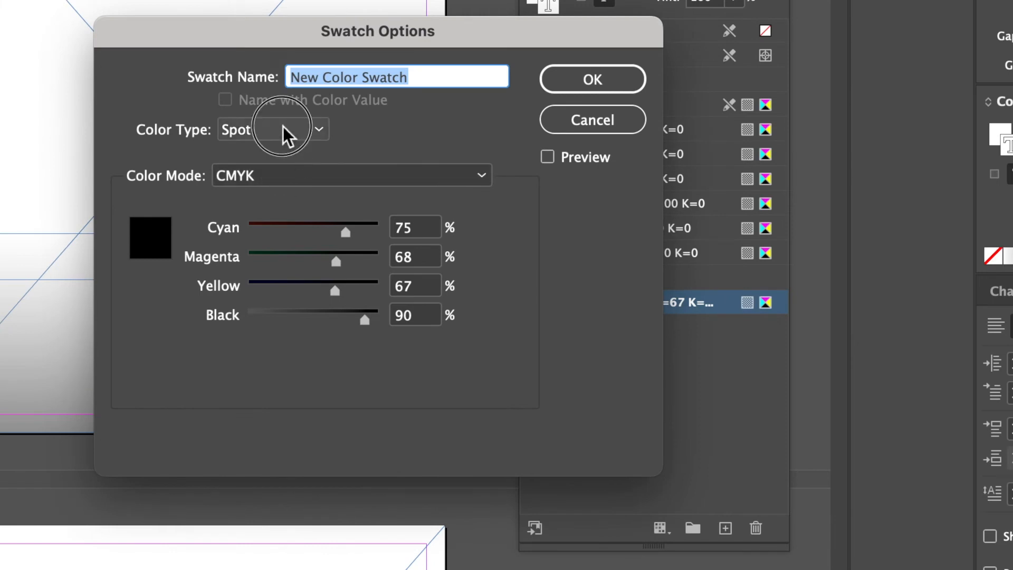
pyautogui.click(266, 153)
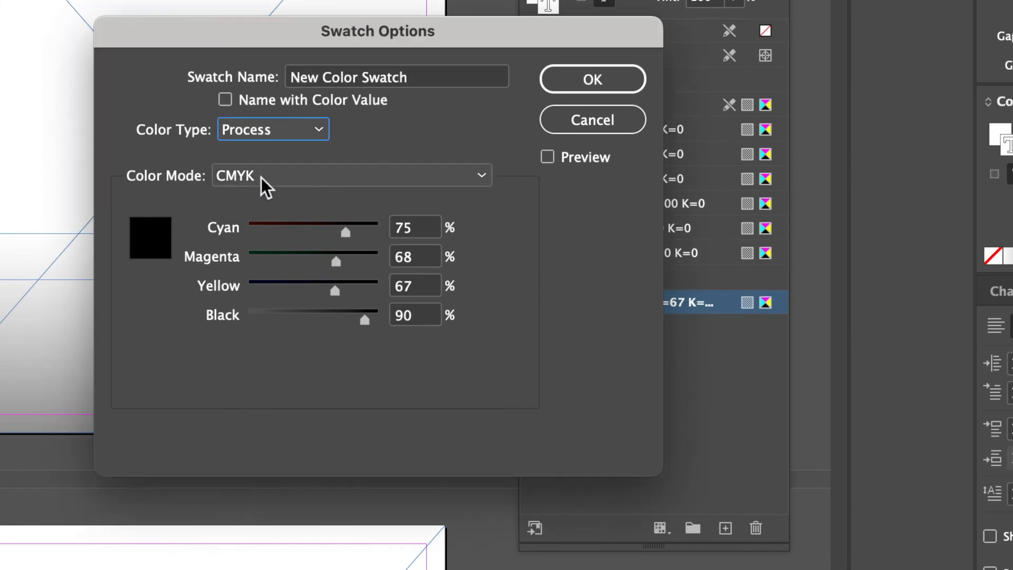
# Switch the new swatch's color mode to RGB and set Red, Green and Blue to 255 each
pyautogui.click(261, 178)
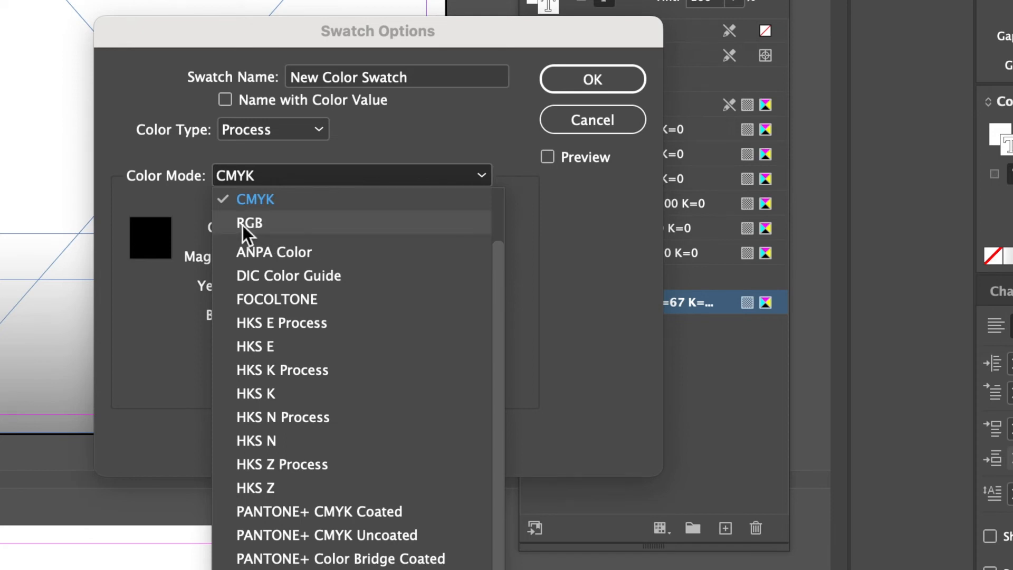
pyautogui.click(261, 222)
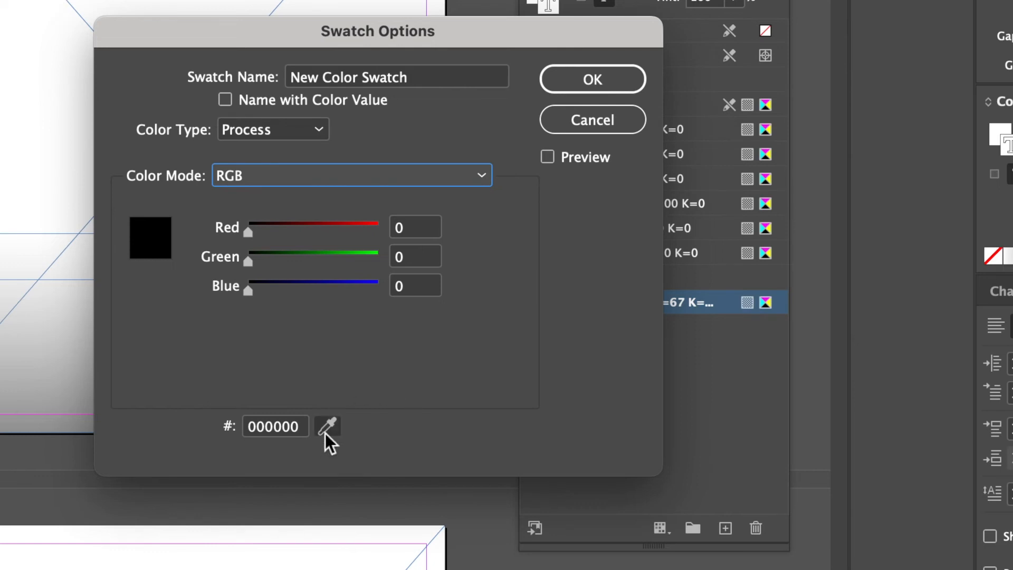
pyautogui.moveTo(249, 235); pyautogui.dragTo(439, 236)
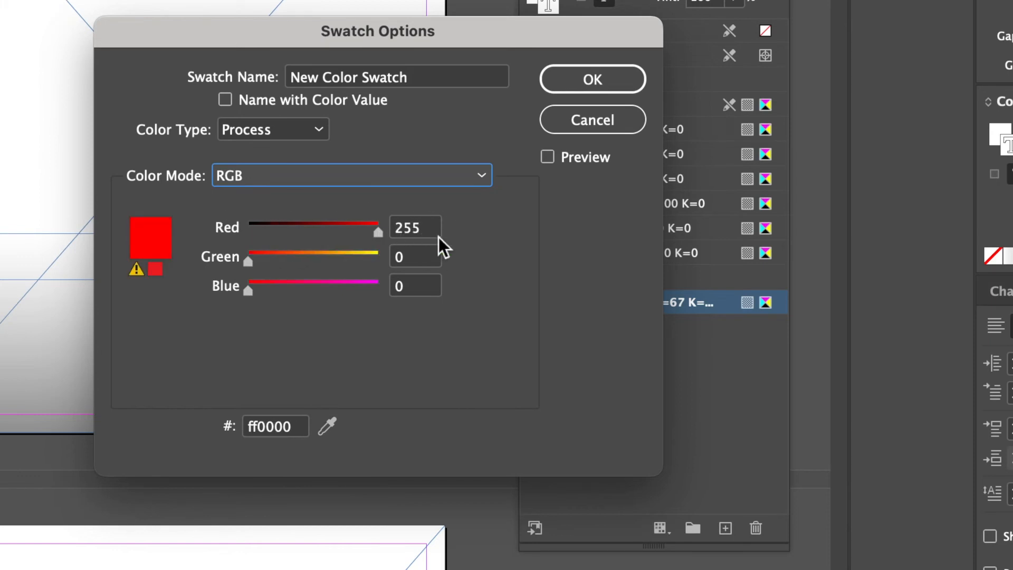
pyautogui.moveTo(258, 258); pyautogui.dragTo(365, 289)
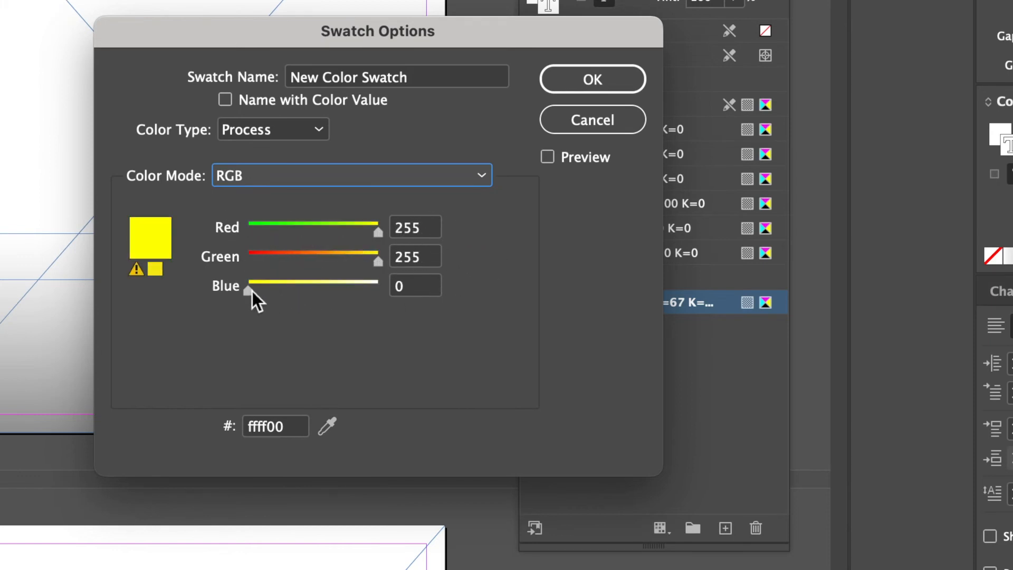
pyautogui.moveTo(252, 290); pyautogui.dragTo(565, 299)
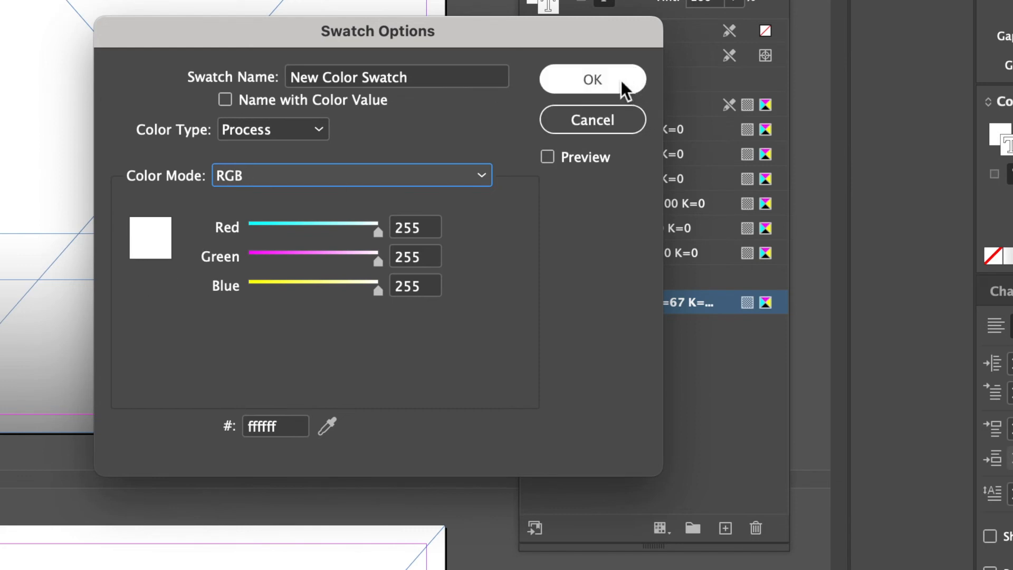
# Name the white swatch with the speaker's first name and save it
pyautogui.click(438, 78)
pyautogui.moveTo(439, 78); pyautogui.dragTo(237, 74)
pyautogui.write('Brooke')
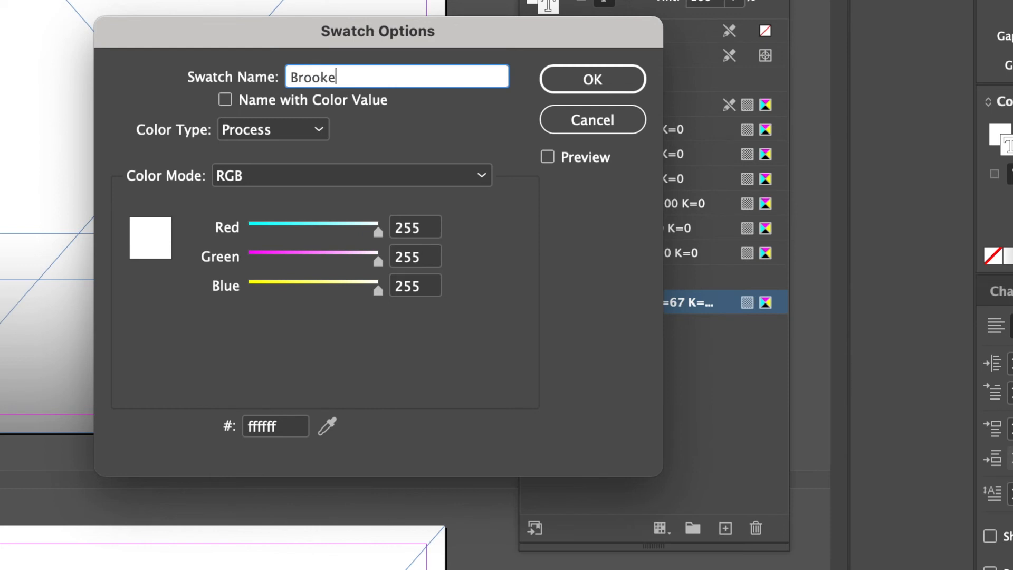
pyautogui.click(595, 78)
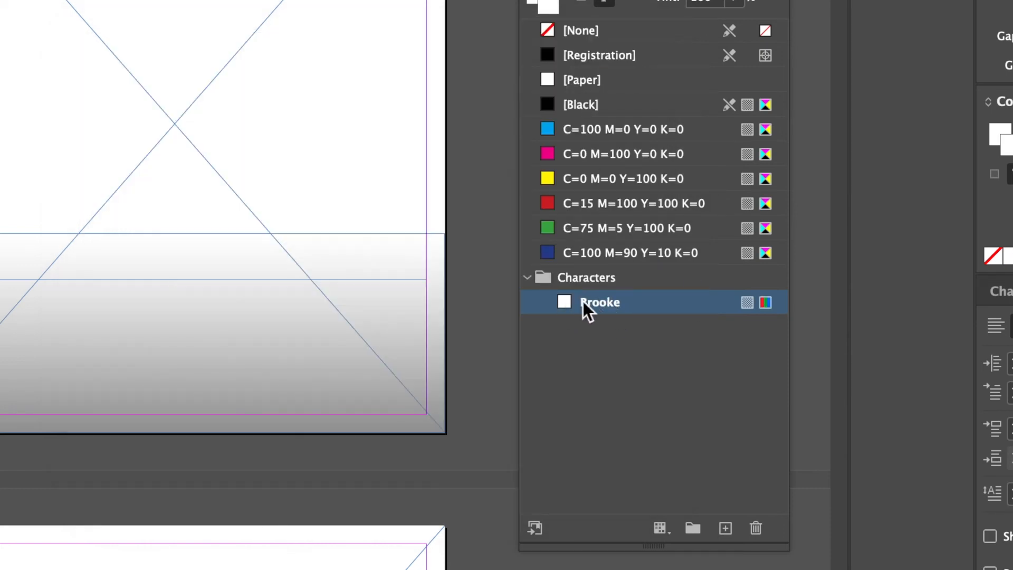
# Add a second swatch to the Characters group and name it with the second speaker's first name
pyautogui.click(726, 528)
pyautogui.doubleClick(564, 326)
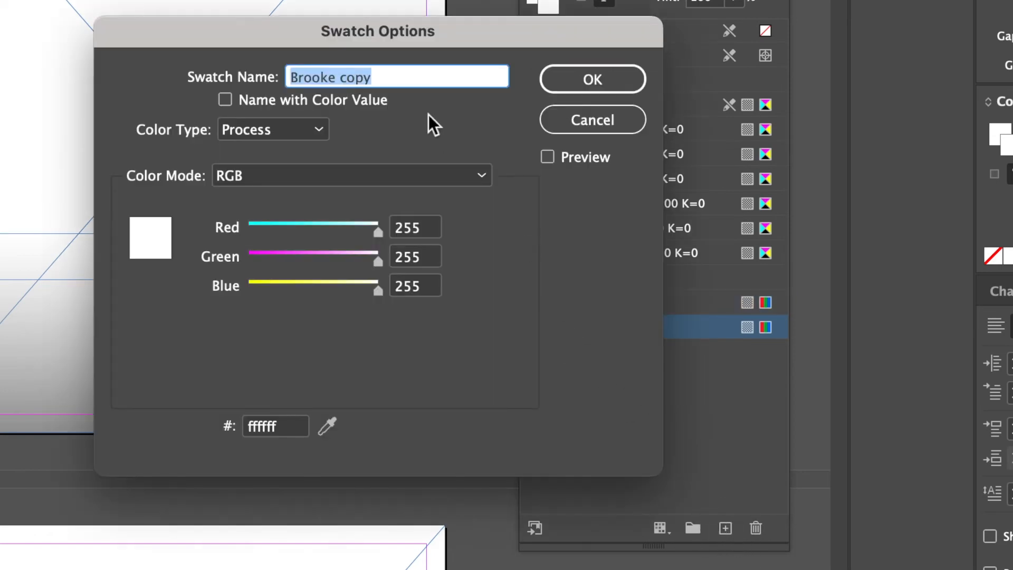
pyautogui.write('Connor')
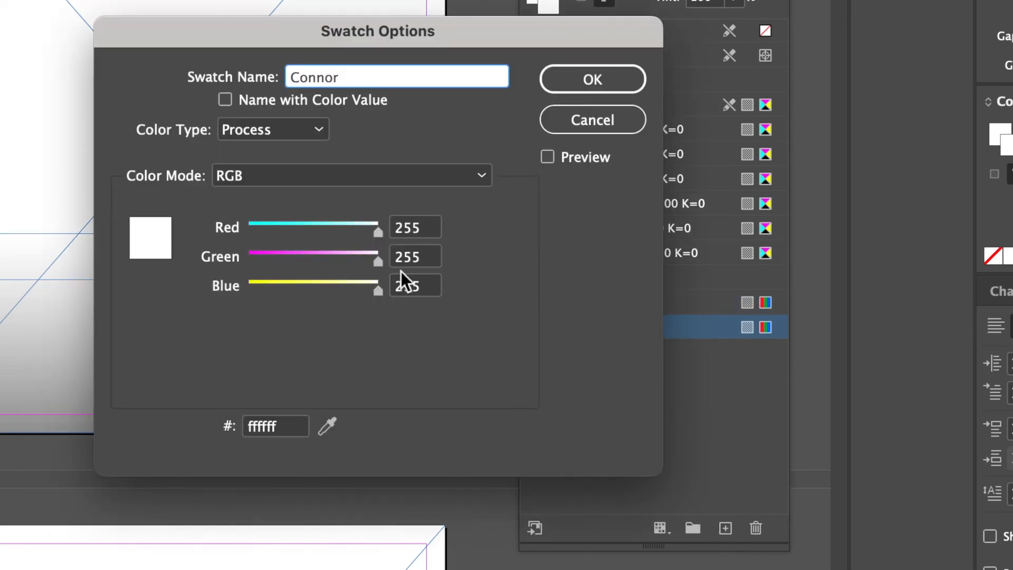
# Make the second speaker's swatch yellow by setting Blue to 105, with Red and Green at 255, and save it
pyautogui.moveTo(378, 298); pyautogui.dragTo(300, 287)
pyautogui.moveTo(378, 259); pyautogui.dragTo(401, 237)
pyautogui.moveTo(300, 290); pyautogui.dragTo(302, 290)
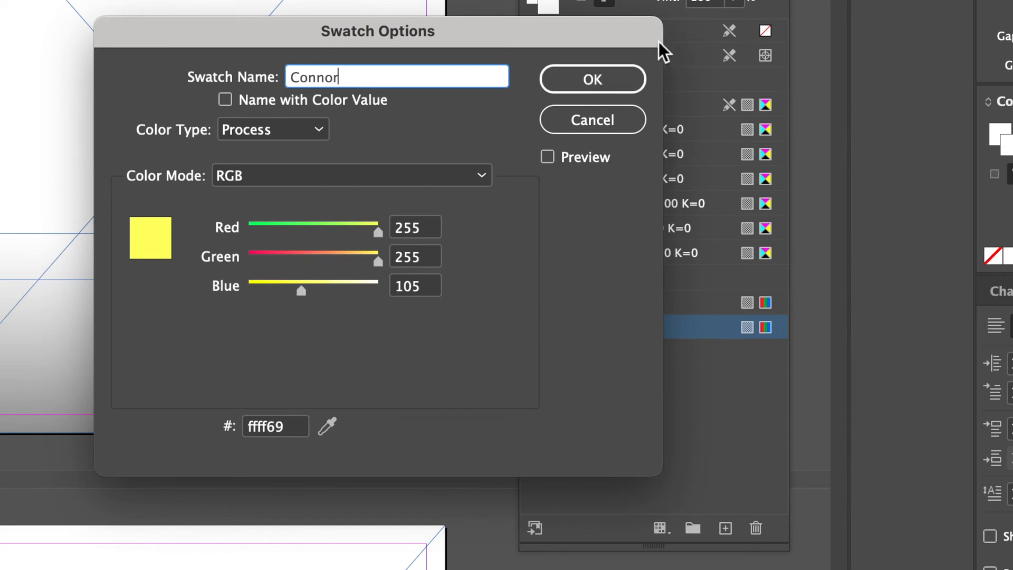
pyautogui.click(594, 77)
pyautogui.click(606, 78)
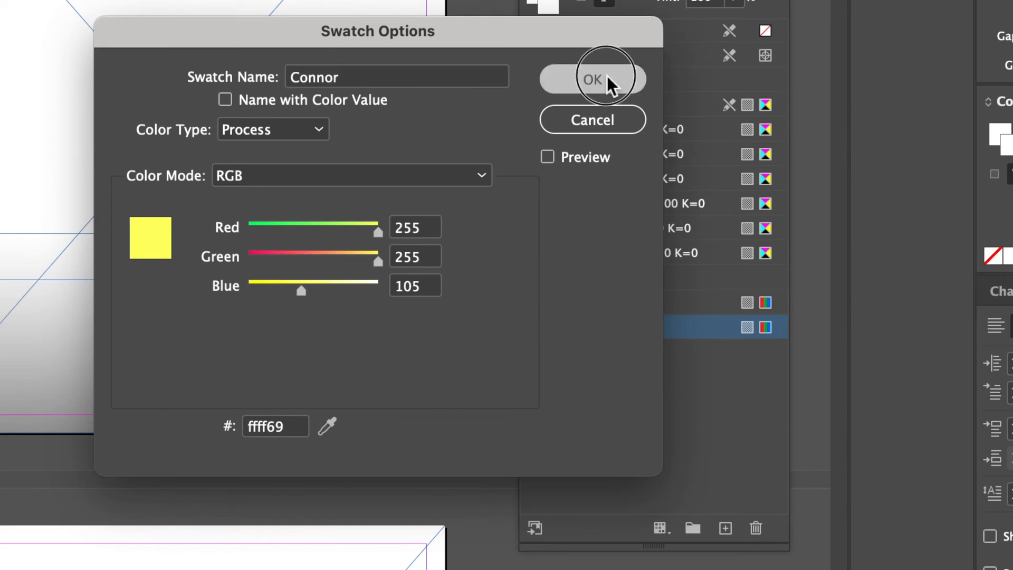
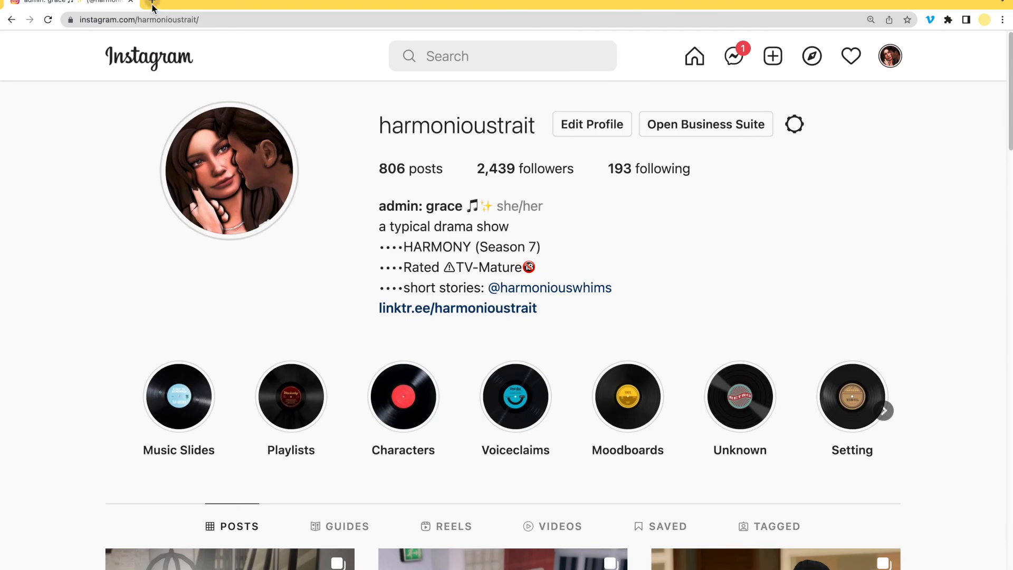
# Switch to the browser, run an image search for "hex codes pink" and open a pink tints palette from the results
pyautogui.click(152, 2)
pyautogui.write('hex codes')
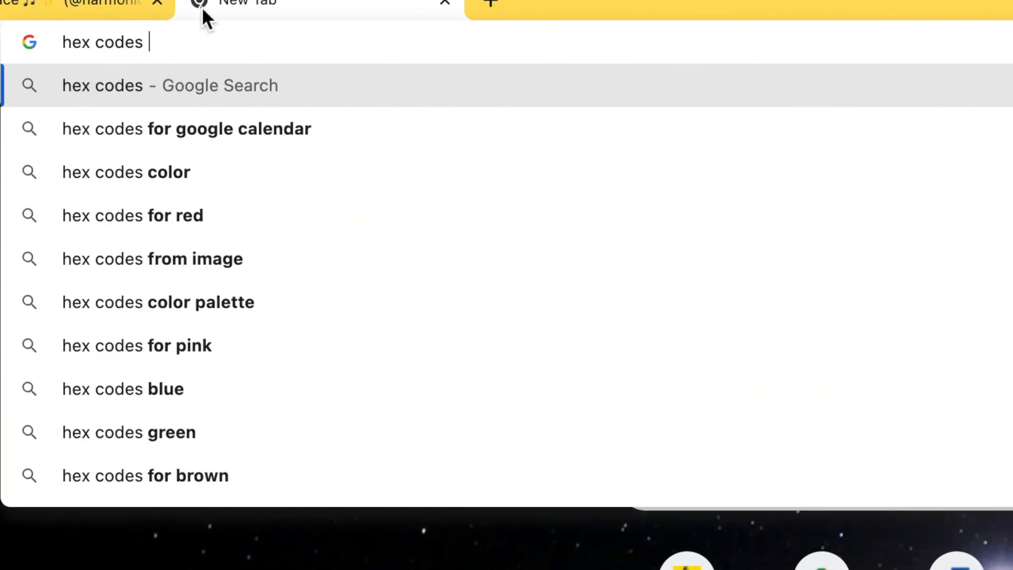
pyautogui.write(' pink')
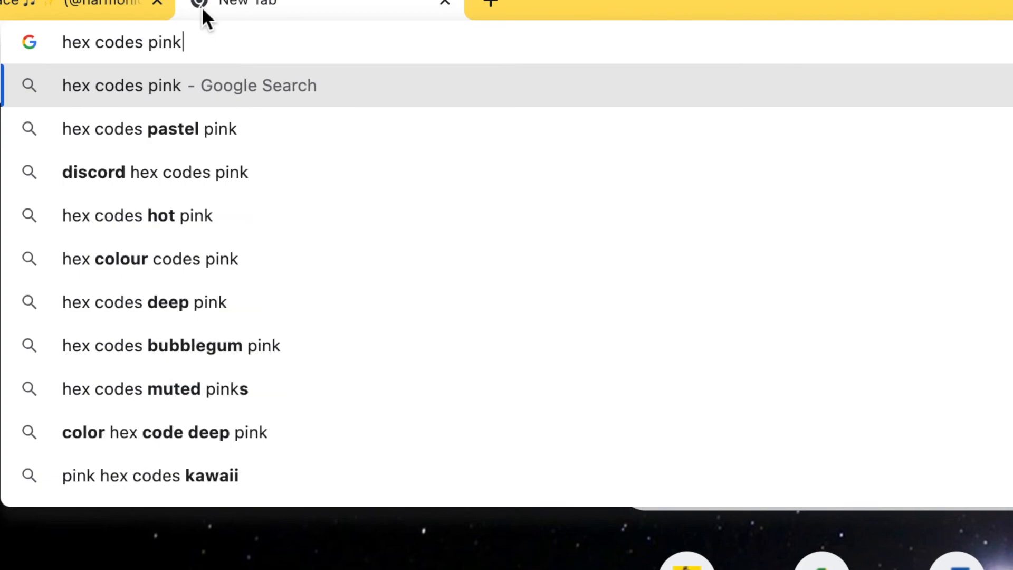
pyautogui.press('Return')
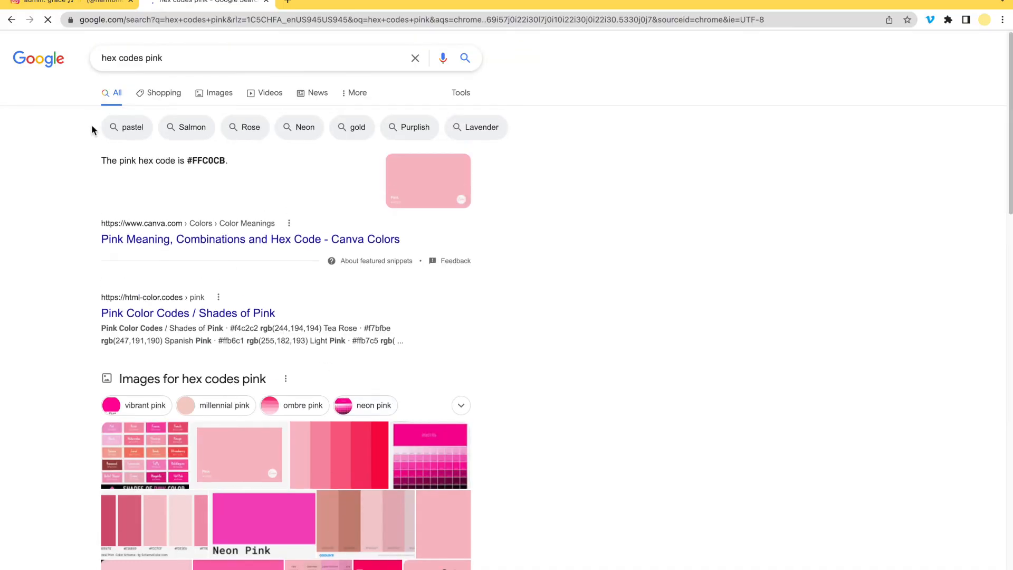
pyautogui.click(218, 94)
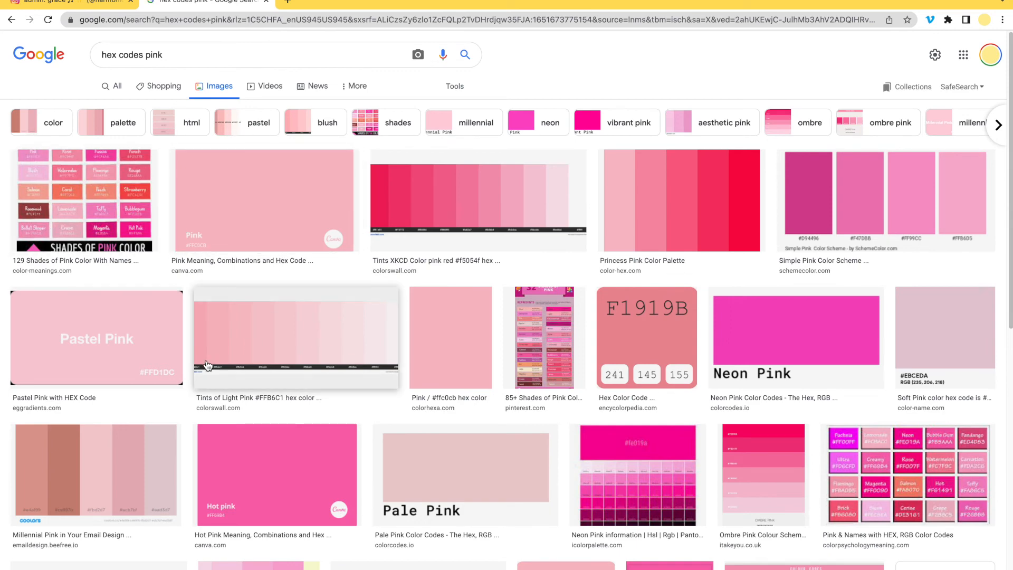
pyautogui.click(512, 231)
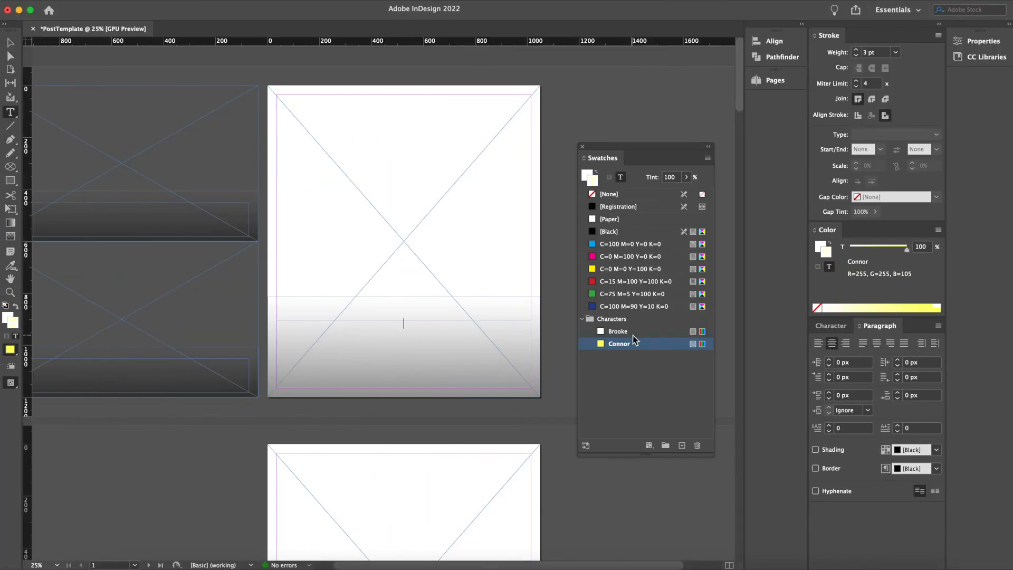
# Back in InDesign, add a third swatch to the Characters group and set its hex color to fa82a7
pyautogui.click(680, 445)
pyautogui.doubleClick(604, 359)
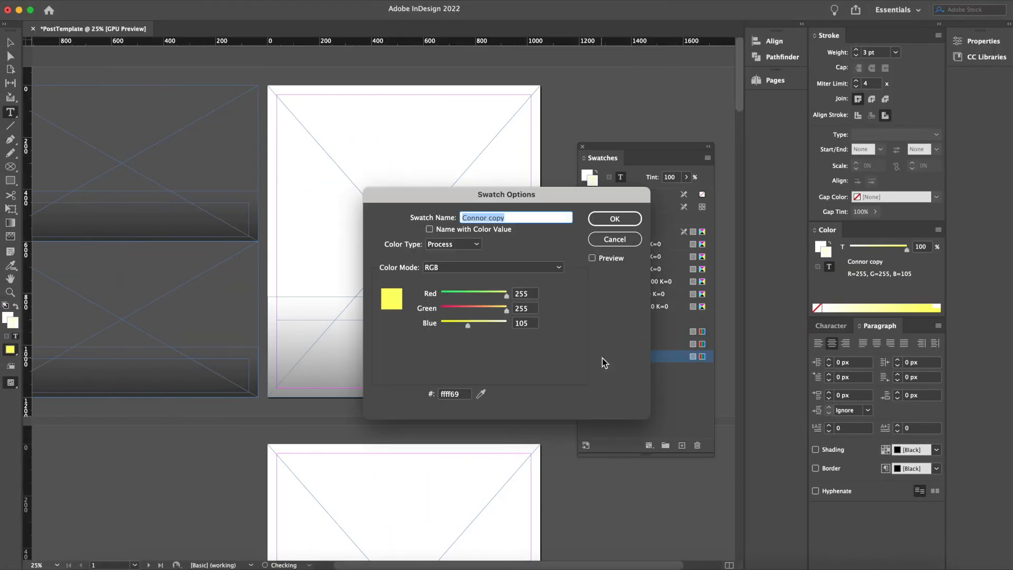
pyautogui.click(463, 397)
pyautogui.moveTo(462, 396); pyautogui.dragTo(424, 396)
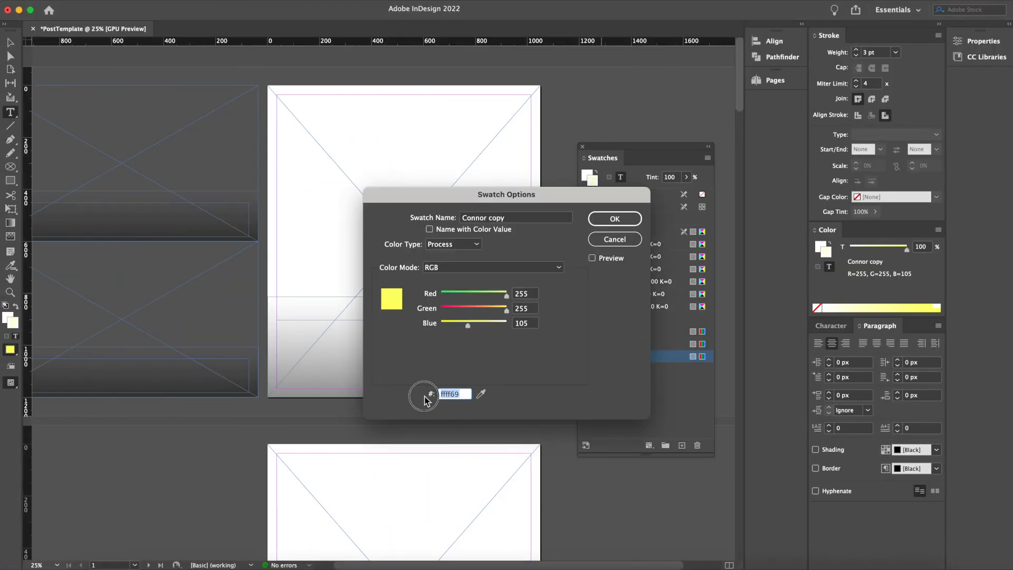
pyautogui.write('fa82a7')
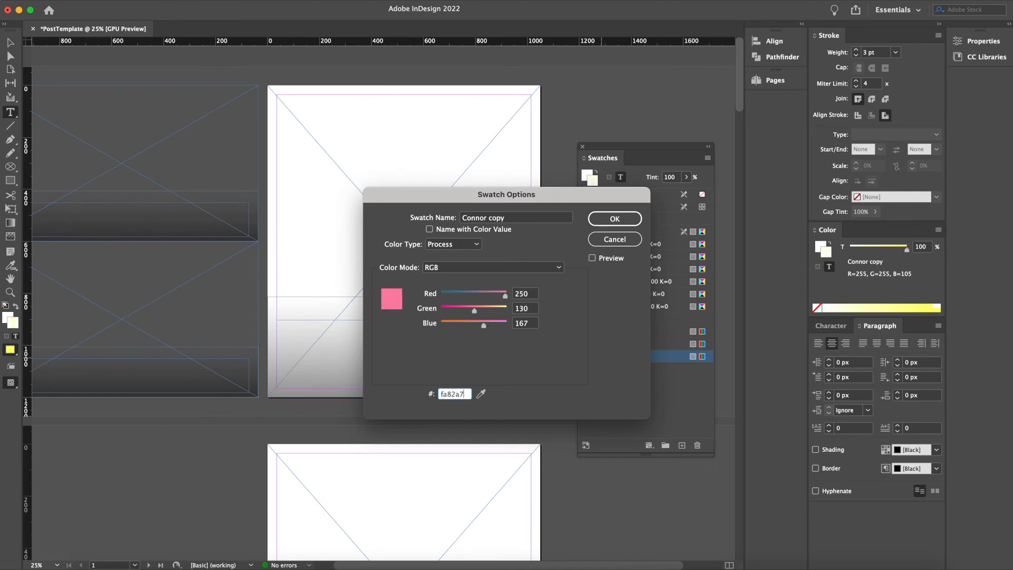
# Name the pink swatch with the third speaker's first name and save it
pyautogui.moveTo(535, 218); pyautogui.dragTo(446, 222)
pyautogui.write('Harley')
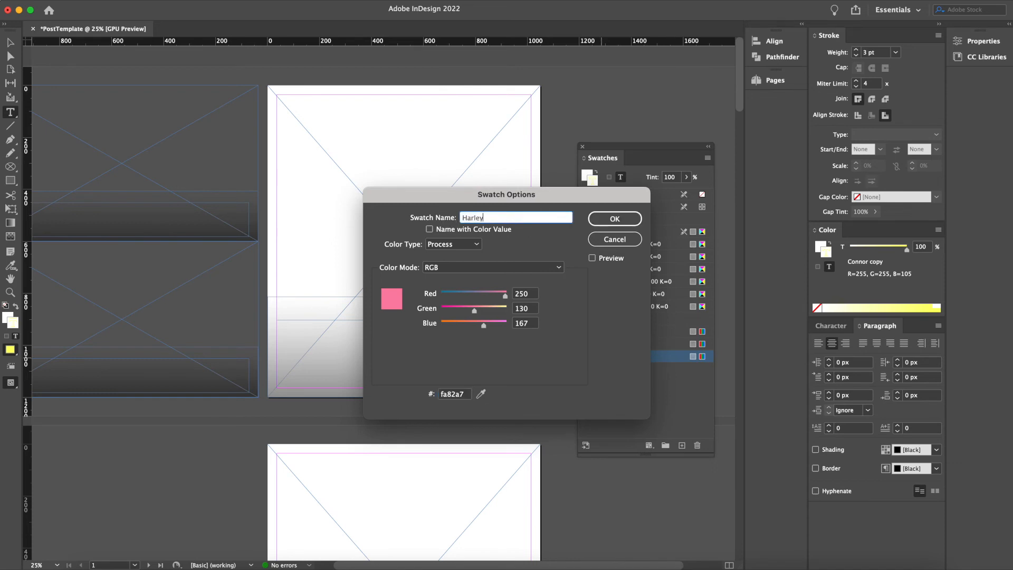
pyautogui.click(614, 219)
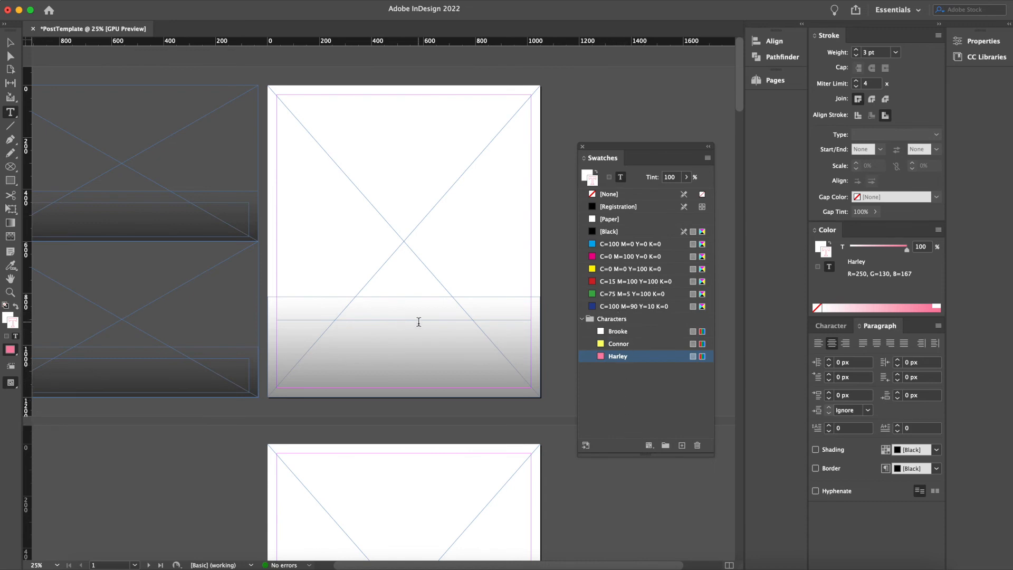
pyautogui.write('BRO')
pyautogui.press('BackSpace')
pyautogui.press('BackSpace')
pyautogui.press('BackSpace')
pyautogui.write('B')
# Make the text fill the active color target, using white for the fill and black for the stroke
pyautogui.click(9, 318)
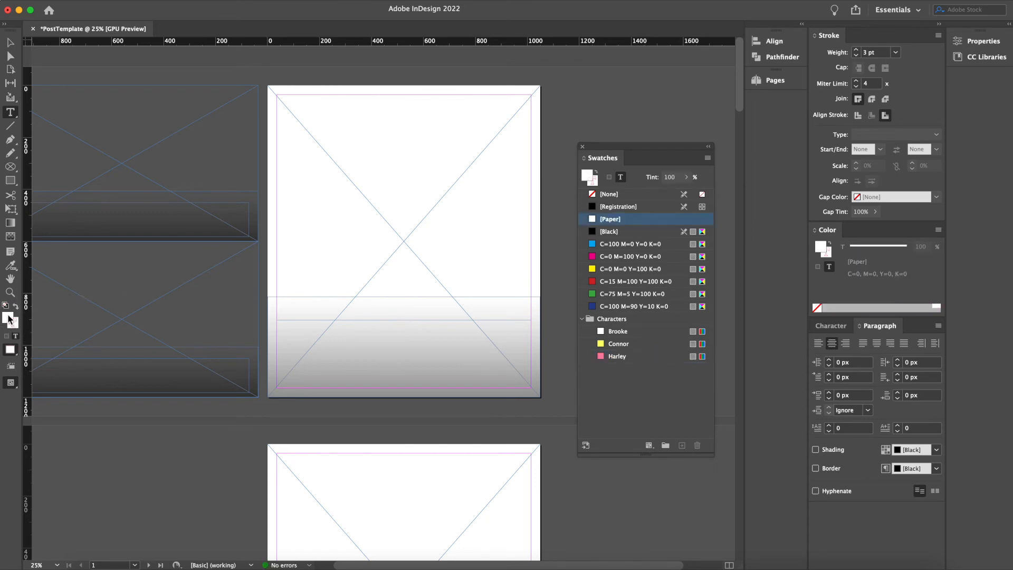
pyautogui.click(17, 324)
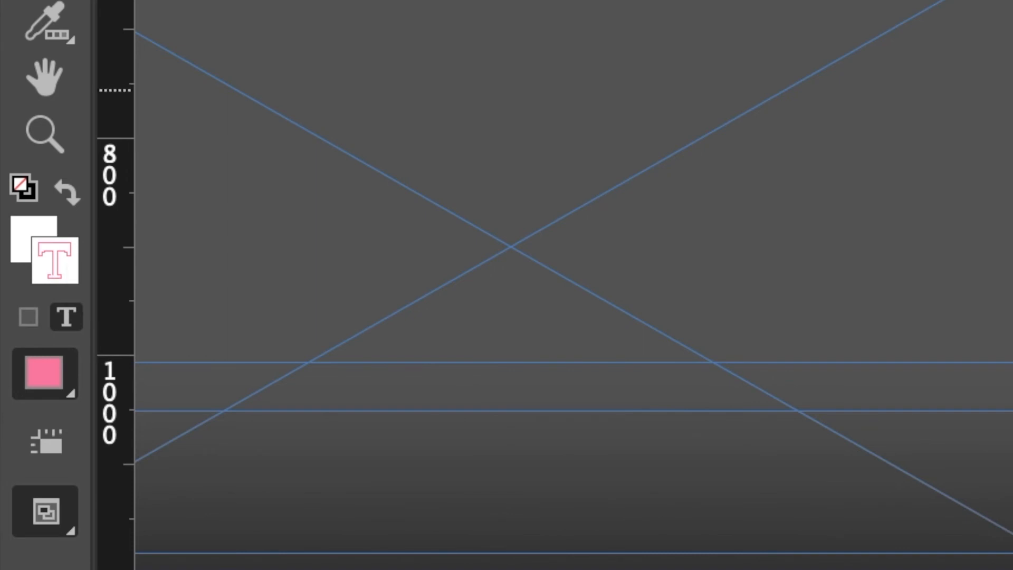
pyautogui.click(24, 244)
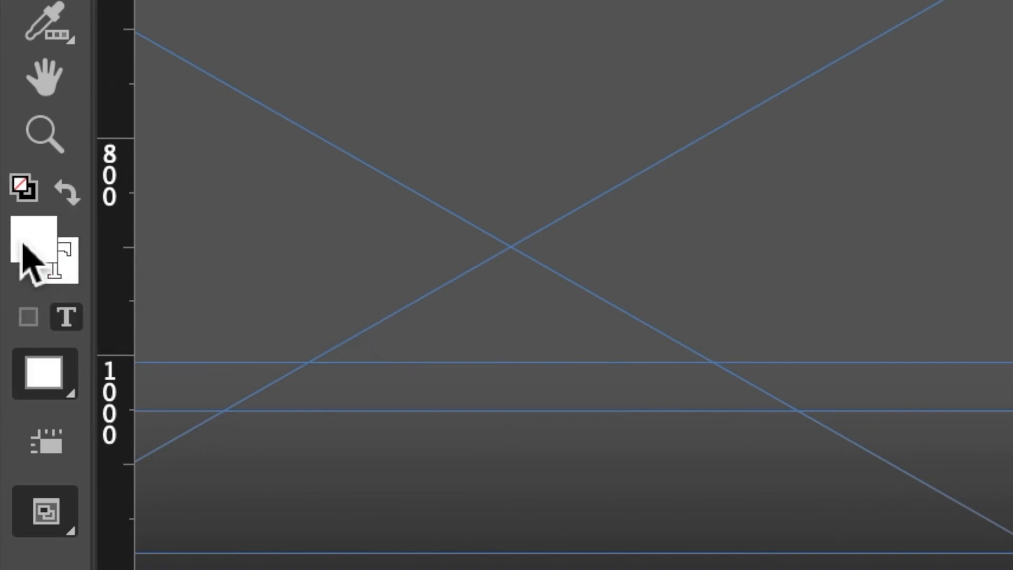
pyautogui.click(58, 272)
pyautogui.click(27, 232)
pyautogui.click(59, 267)
pyautogui.click(31, 252)
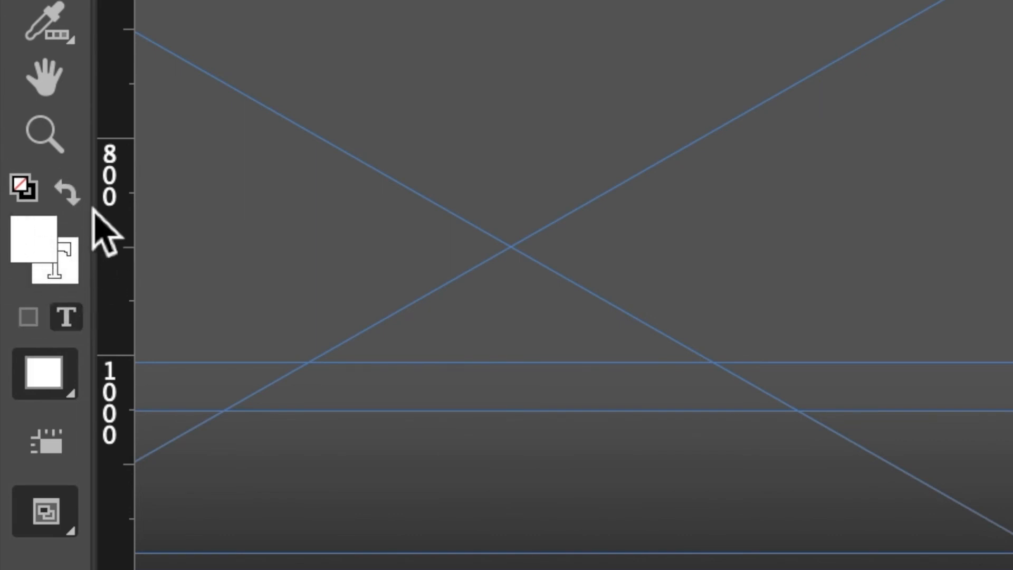
pyautogui.click(71, 279)
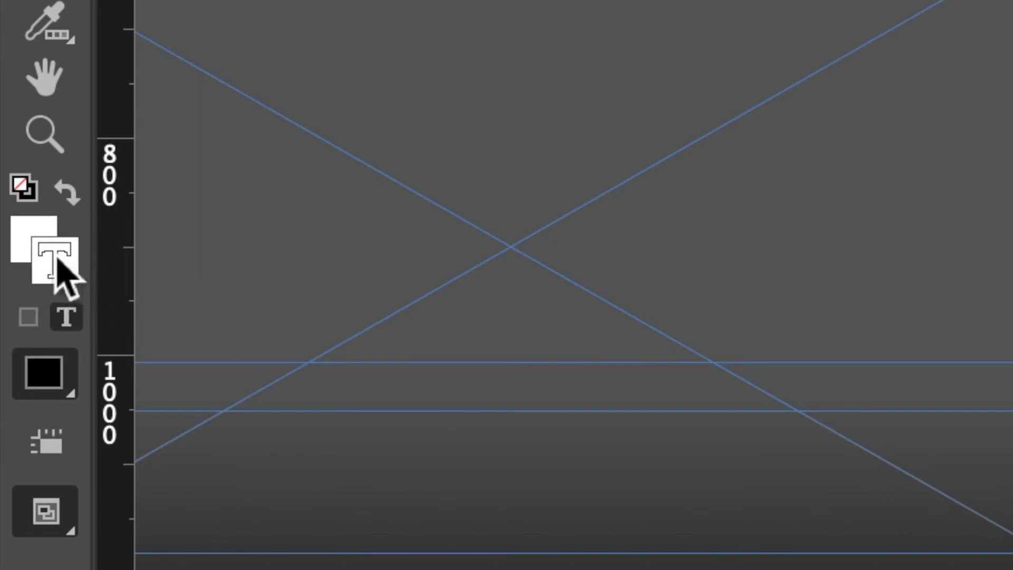
pyautogui.click(29, 232)
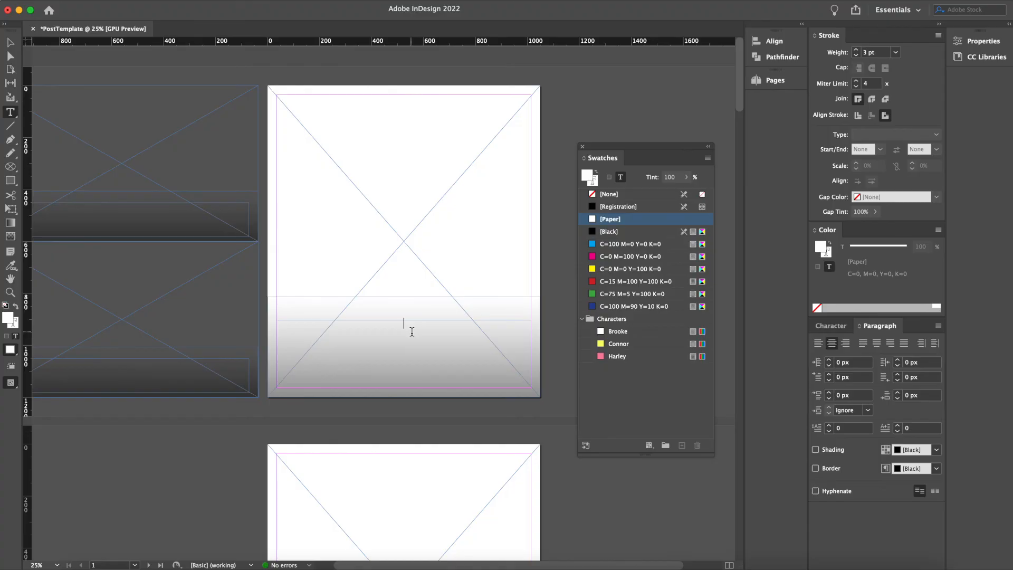
# Enter three caption lines, each with a different speaker's first name in capitals, a colon and "Hi" to another speaker
pyautogui.write('BROOKE:')
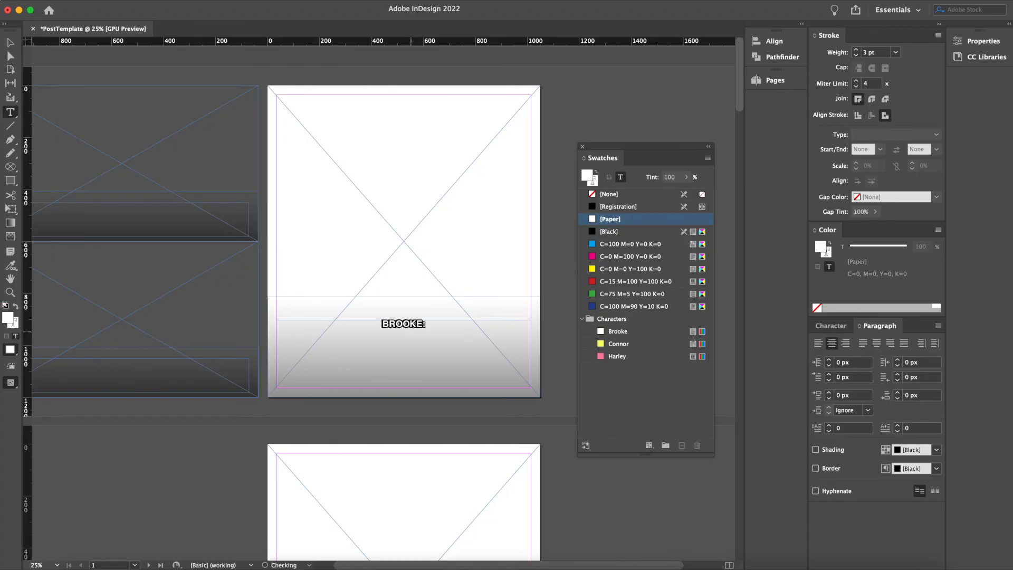
pyautogui.write(' Hi Connor ')
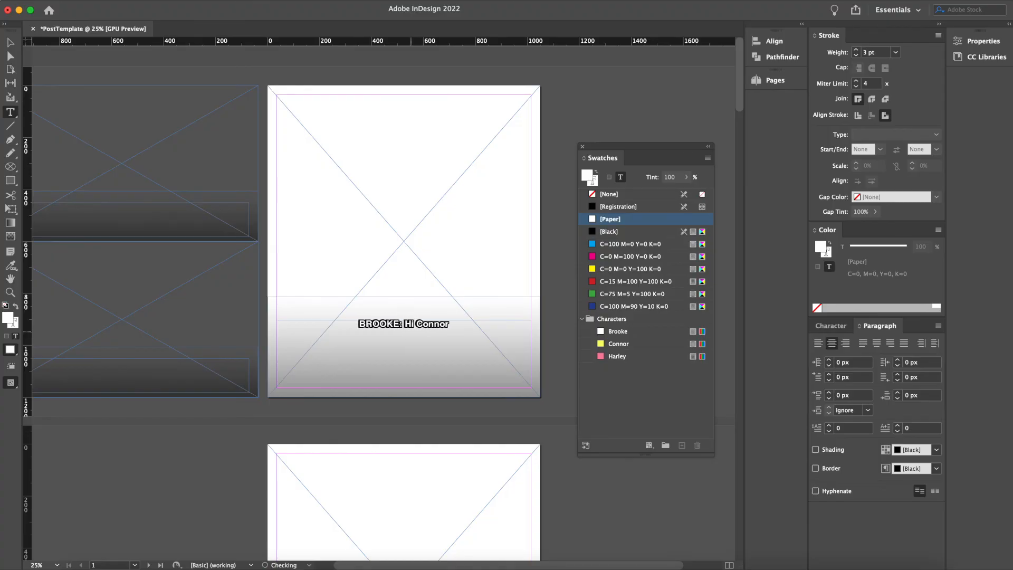
pyautogui.write('CONNOR: Hi Harley')
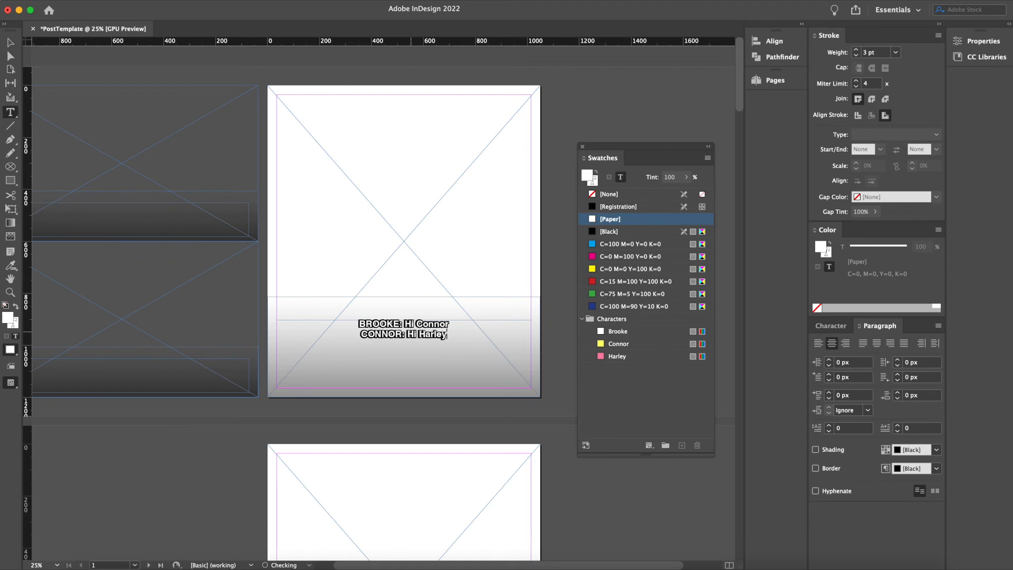
pyautogui.press('Return')
pyautogui.write('HARLEY: Hi Brooke')
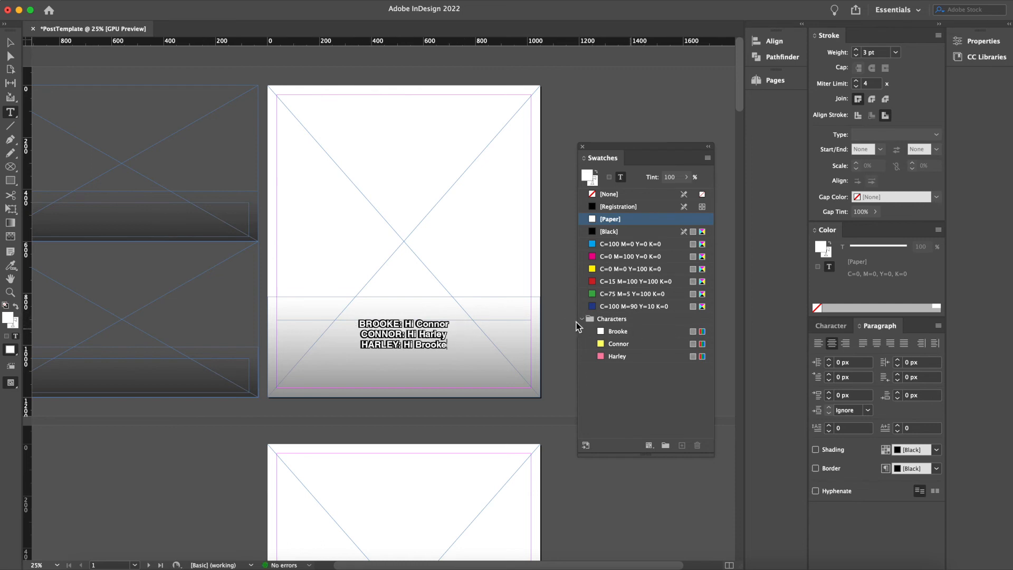
# Color the second caption line with the yellow Characters swatch and the third line with the pink one
pyautogui.moveTo(454, 336); pyautogui.dragTo(361, 334)
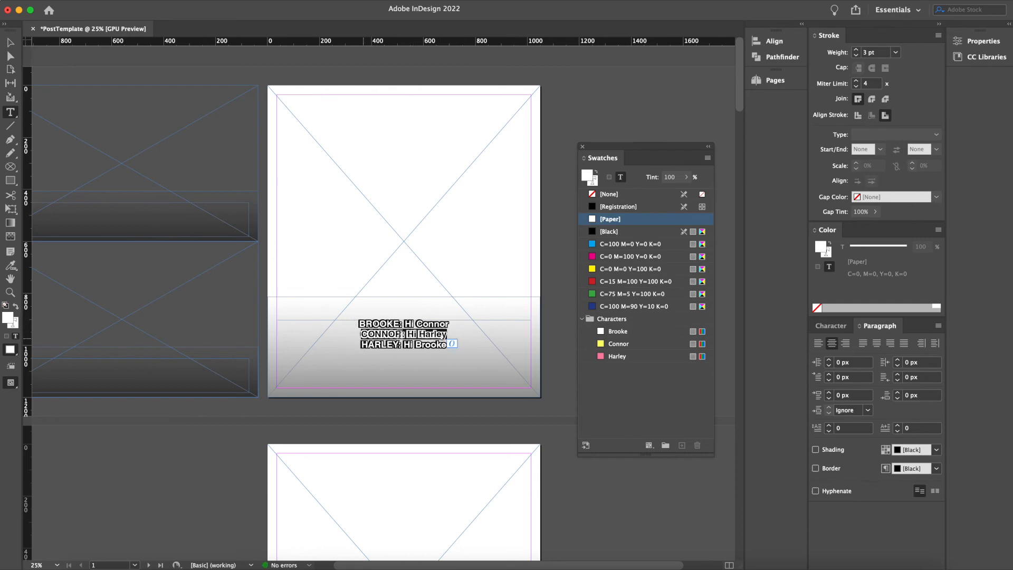
pyautogui.click(611, 343)
pyautogui.moveTo(448, 346); pyautogui.dragTo(363, 348)
pyautogui.click(618, 357)
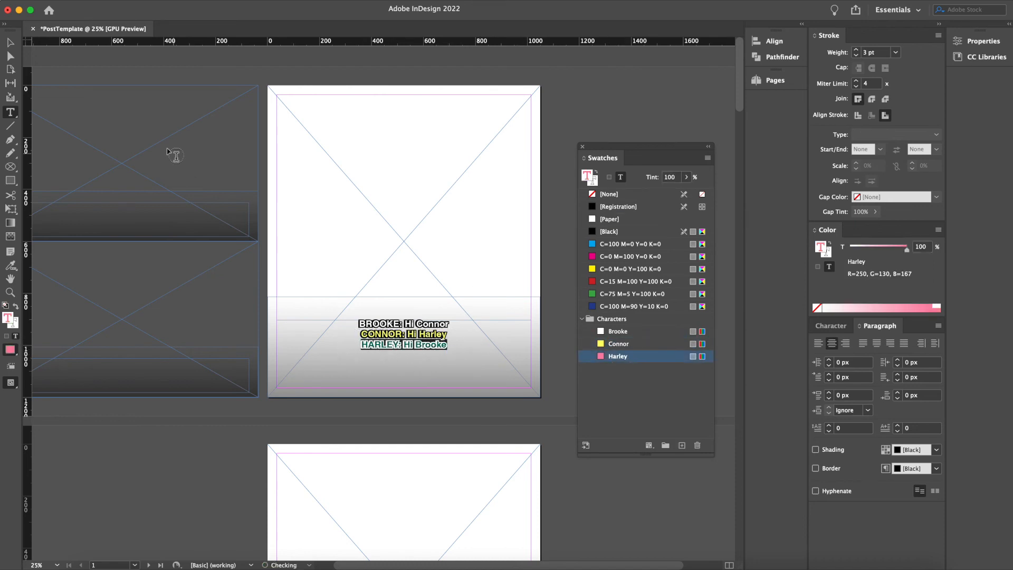
# Fit the caption text frame's height to its three lines and leave that frame selected instead of the gradient frame
pyautogui.click(10, 43)
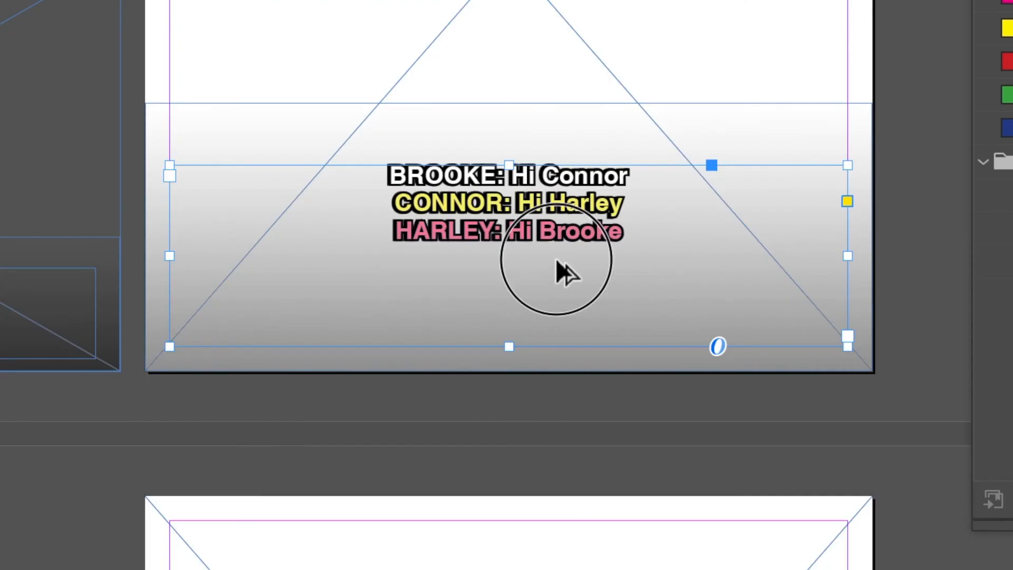
pyautogui.click(424, 359)
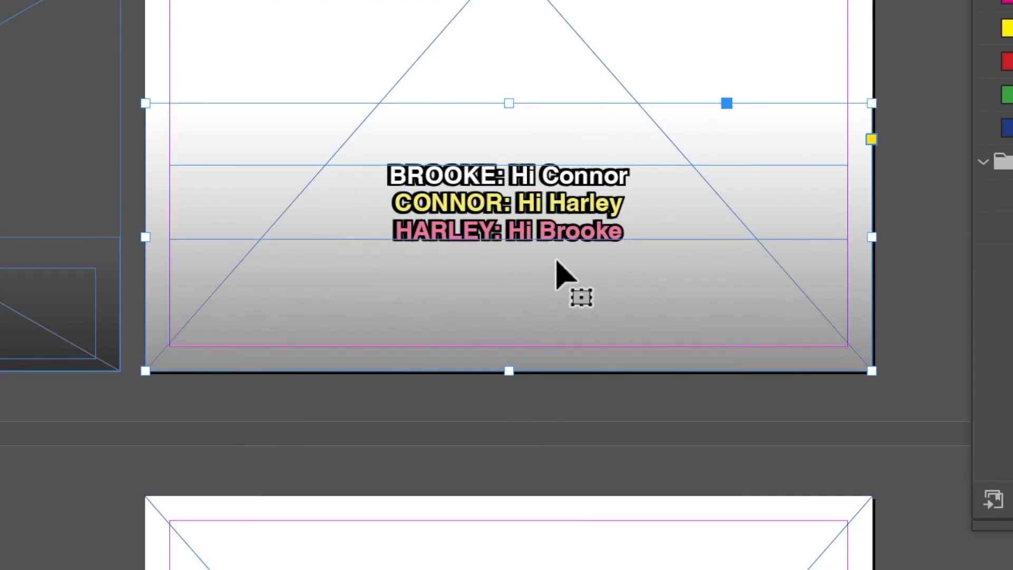
pyautogui.click(825, 436)
pyautogui.click(522, 194)
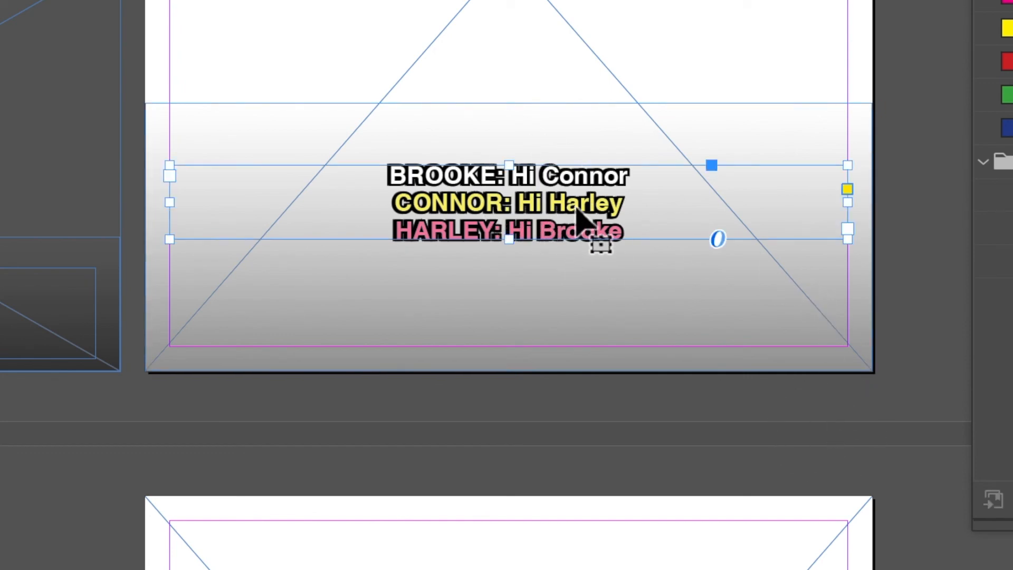
# Try stretching the caption frame down to the page edge, undo it, and try moving the frame down to the bottom margin
pyautogui.moveTo(509, 239); pyautogui.dragTo(511, 374)
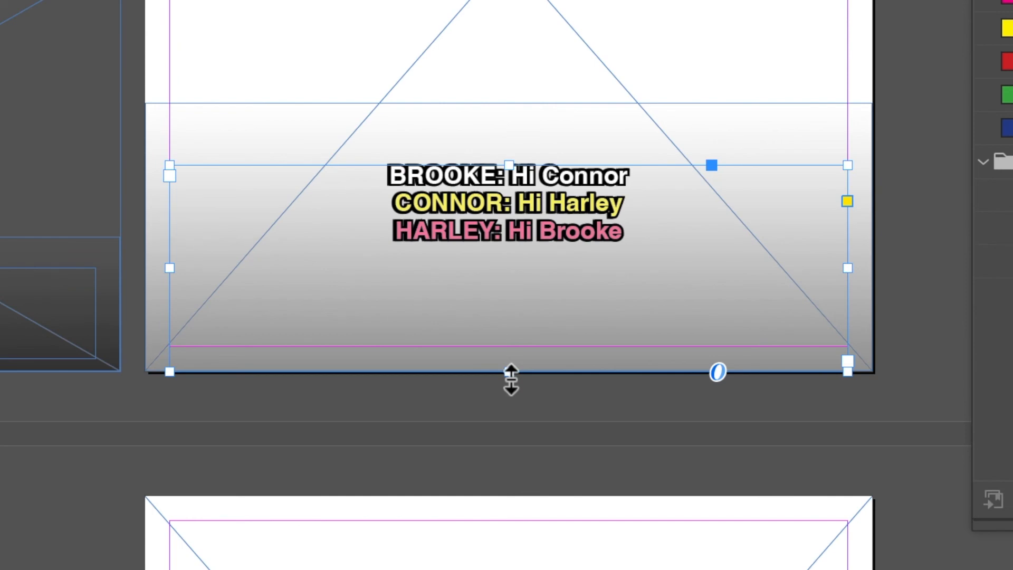
pyautogui.hotkey('ctrl', 'z')
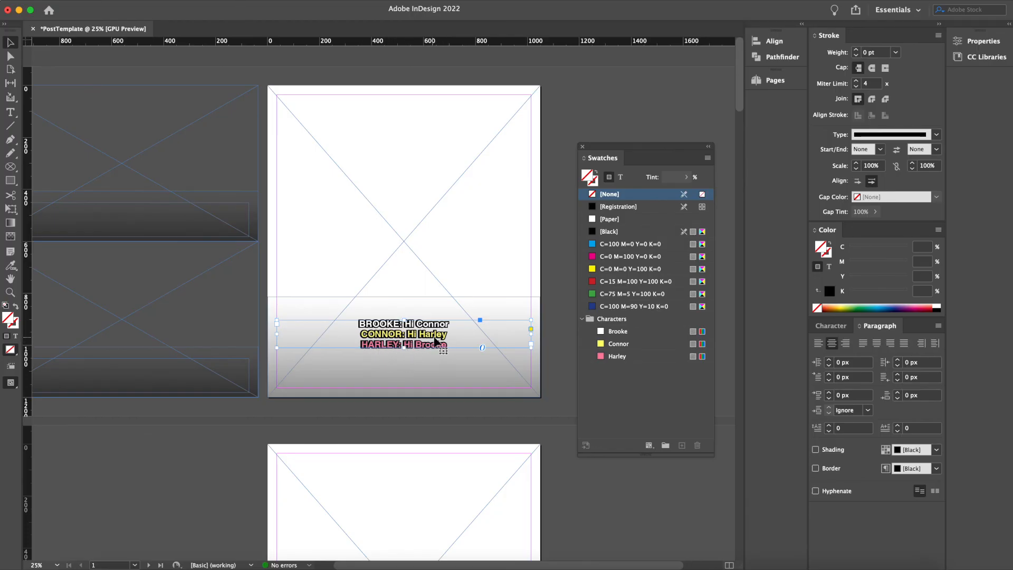
pyautogui.moveTo(432, 345)
pyautogui.mouseDown()
pyautogui.moveTo(432, 379)
pyautogui.moveTo(442, 375)
pyautogui.mouseUp()
pyautogui.click(452, 419)
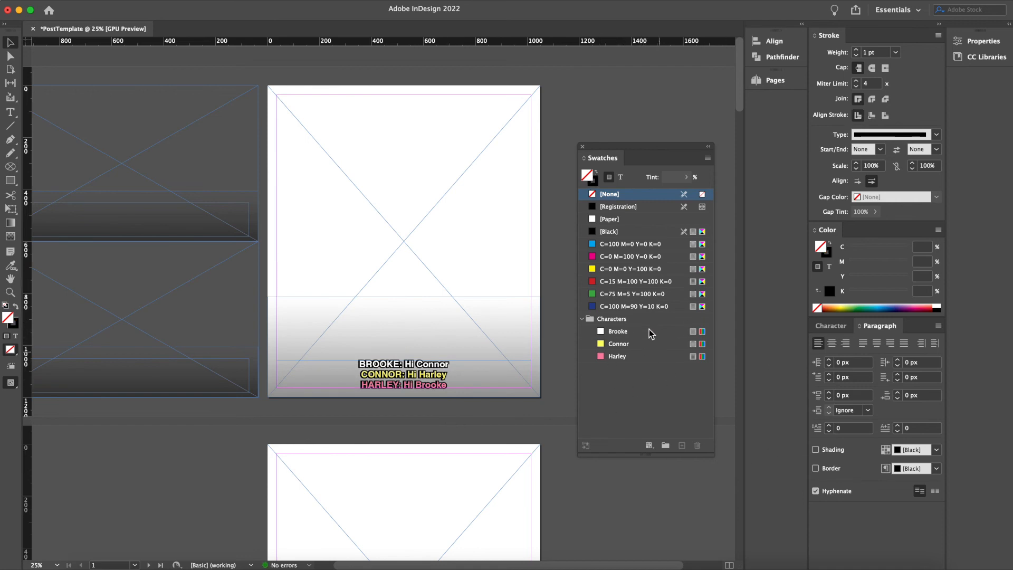
pyautogui.doubleClick(431, 381)
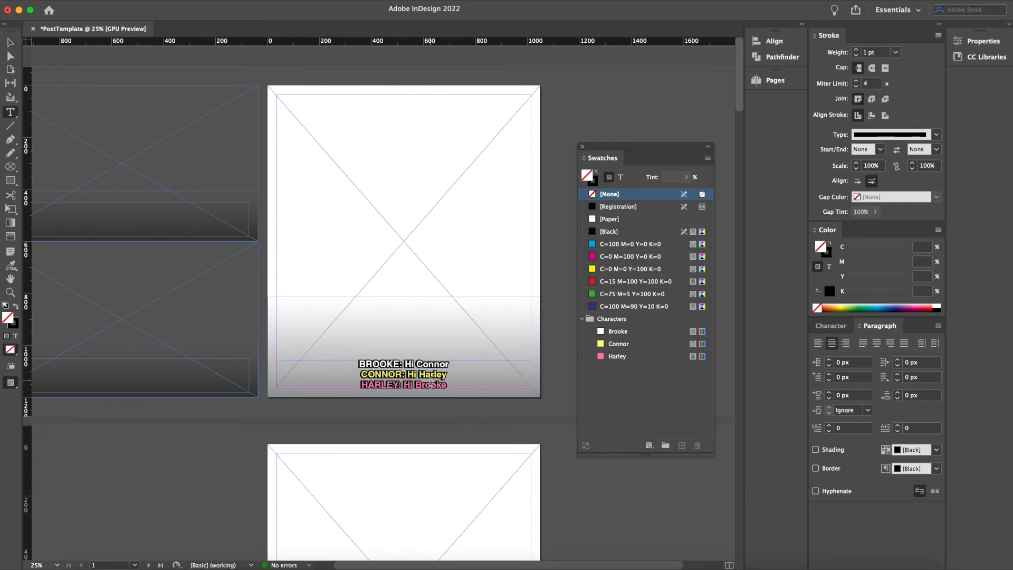
pyautogui.press('super+z')
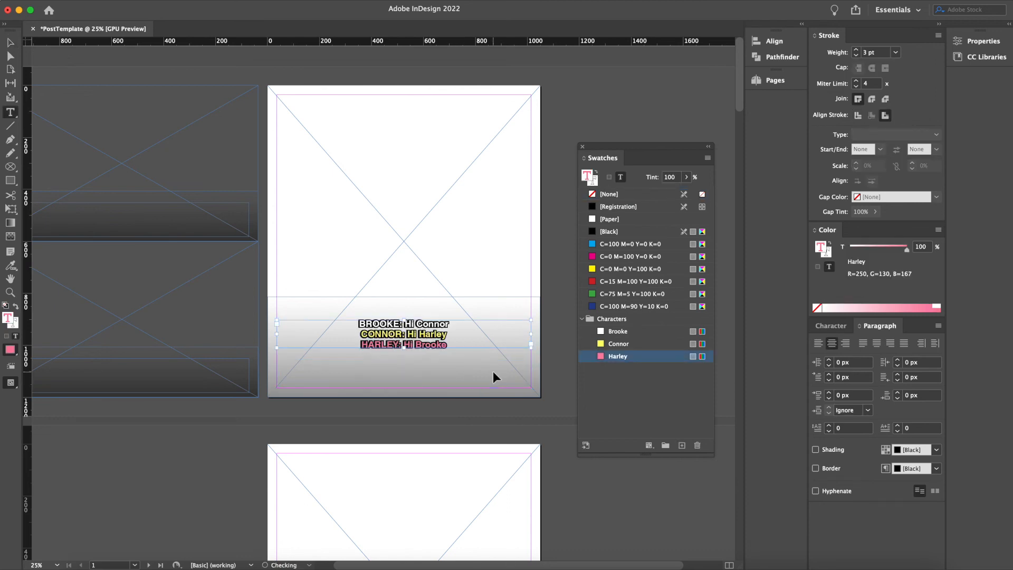
# Undo the caption frame adjustments, the line colors and the sample caption lines until the caption frame is empty
pyautogui.press('super+z')
pyautogui.press('super+z')
pyautogui.press('super+z')
pyautogui.press('super+z')
pyautogui.press('super+z')
pyautogui.press('super+z')
pyautogui.press('super+z')
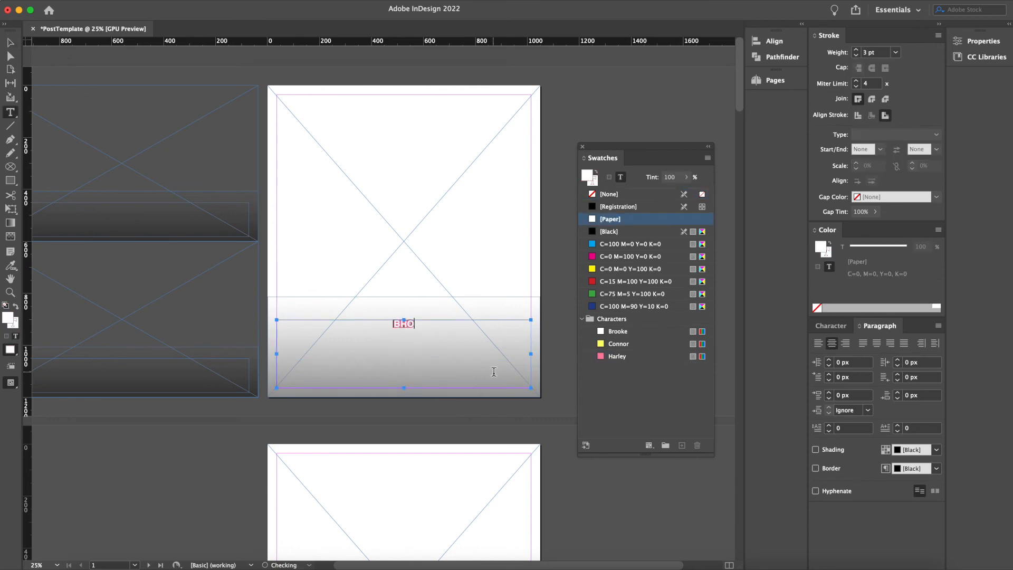
pyautogui.press('super+z')
pyautogui.press('super+z')
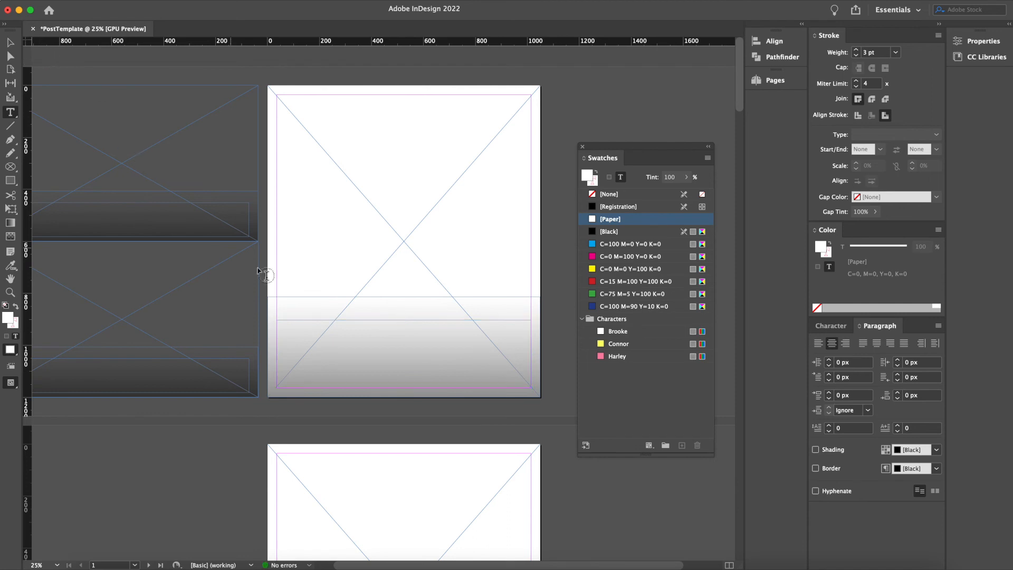
# Try sample text in the empty caption frame, test the [Black] swatch with "asdf", and delete the text
pyautogui.write('BHO')
pyautogui.press('BackSpace')
pyautogui.press('BackSpace')
pyautogui.press('BackSpace')
pyautogui.click(606, 232)
pyautogui.write('asdf')
pyautogui.press('BackSpace')
pyautogui.press('BackSpace')
pyautogui.press('BackSpace')
pyautogui.press('BackSpace')
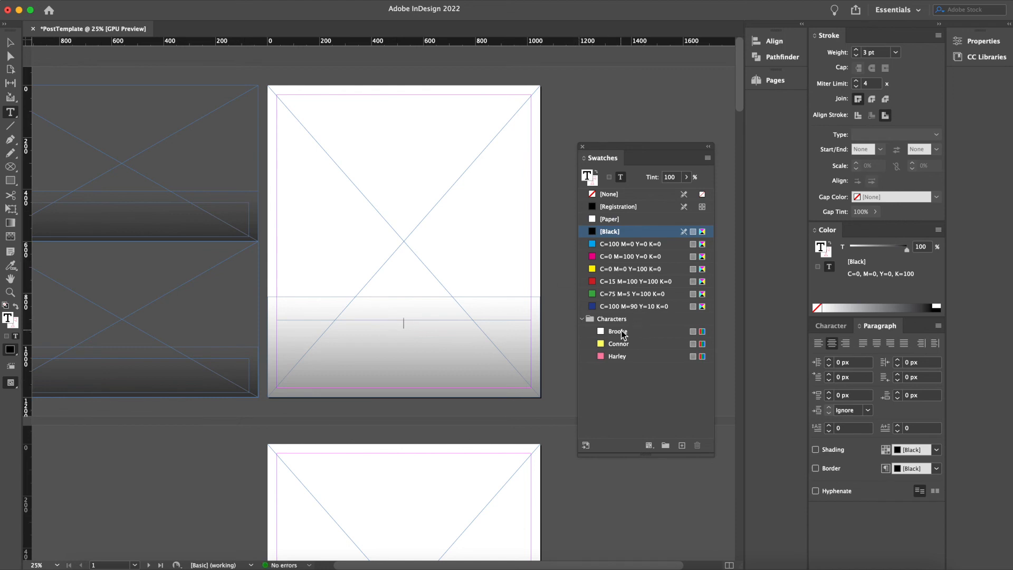
# Test the Characters swatches and [Black] on the caption color, enter "Why" with random letters, clear the text and deselect the frame
pyautogui.click(621, 332)
pyautogui.click(618, 356)
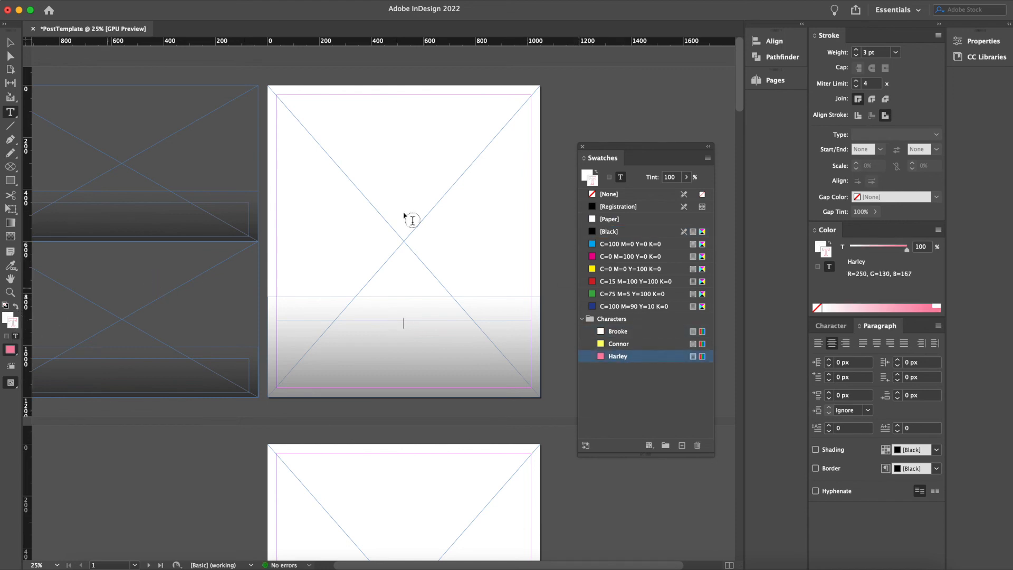
pyautogui.click(609, 231)
pyautogui.write('Why')
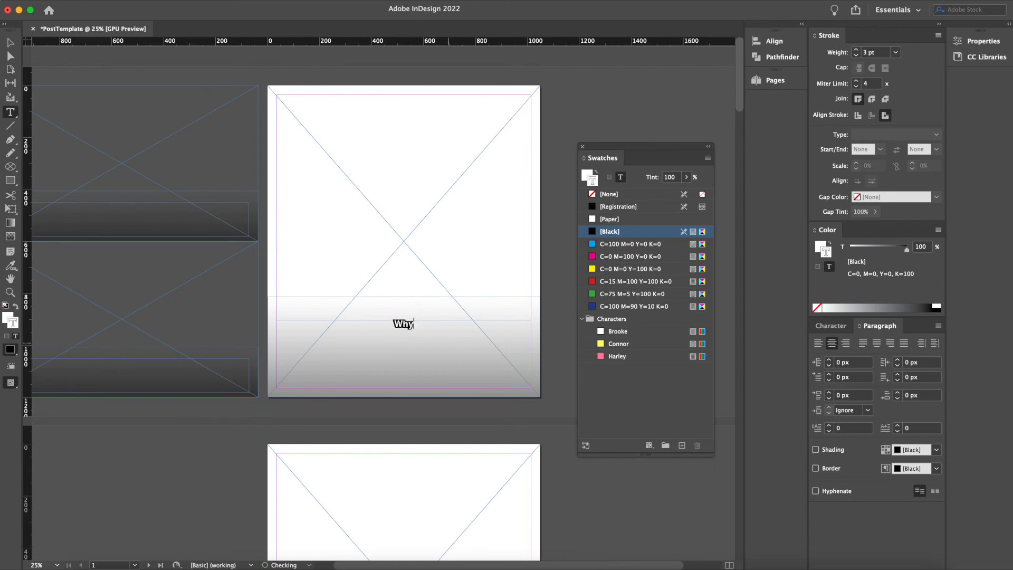
pyautogui.write('asdfadfadfadf')
pyautogui.press('BackSpace')
pyautogui.press('BackSpace')
pyautogui.press('BackSpace')
pyautogui.press('BackSpace')
pyautogui.press('BackSpace')
pyautogui.press('BackSpace')
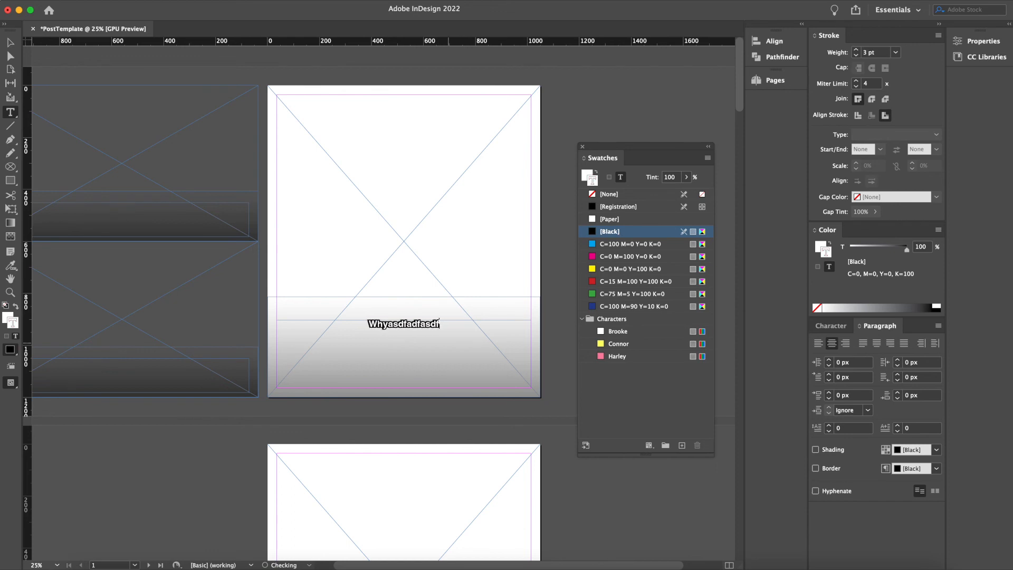
pyautogui.press('BackSpace')
pyautogui.press('BackSpace')
pyautogui.press('BackSpace')
pyautogui.press('BackSpace')
pyautogui.press('BackSpace')
pyautogui.press('BackSpace')
pyautogui.press('BackSpace')
pyautogui.press('BackSpace')
pyautogui.press('BackSpace')
pyautogui.press('BackSpace')
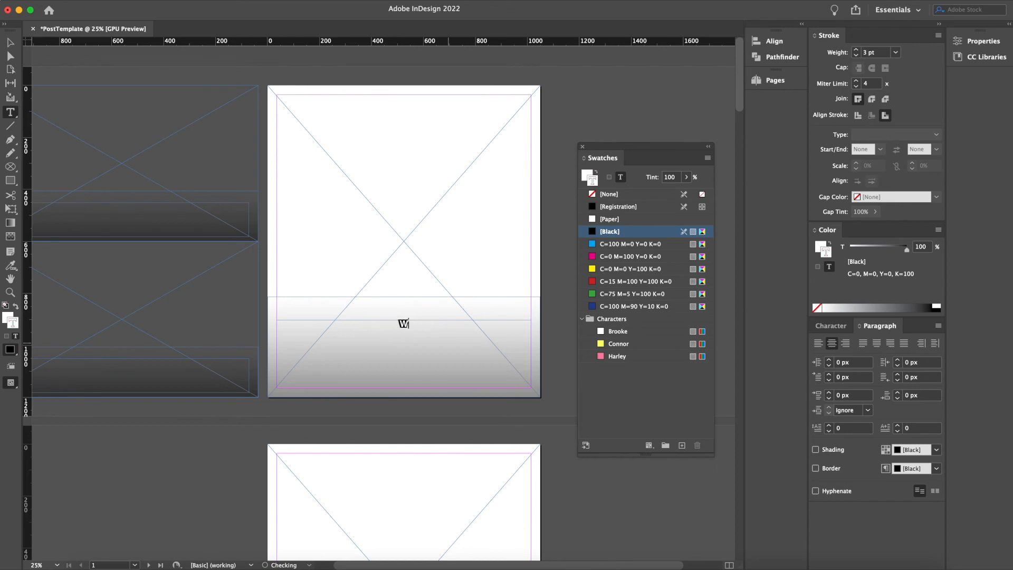
pyautogui.click(10, 43)
pyautogui.click(449, 420)
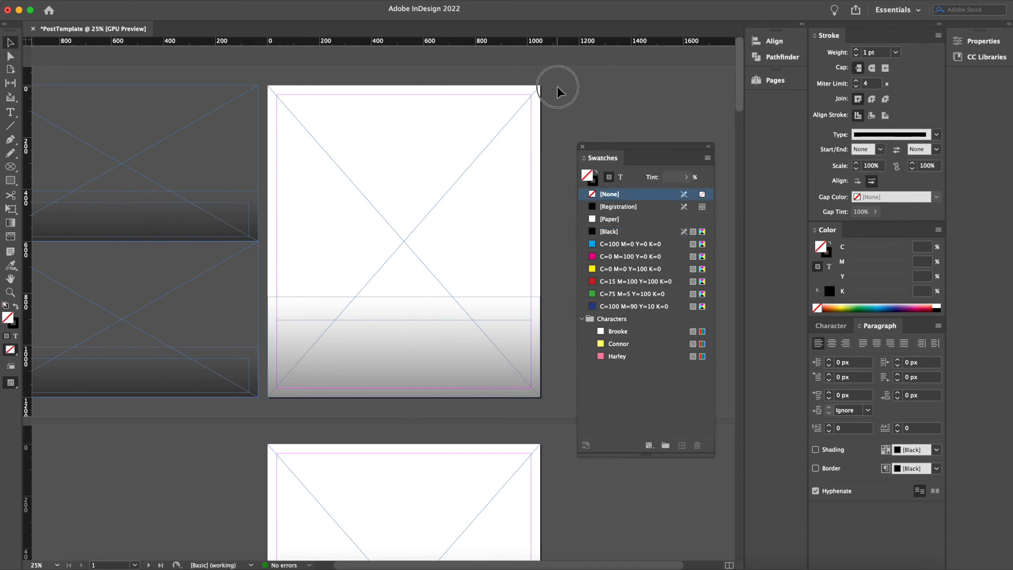
# Start exporting the document as JPEG to the Downloads folder with the file name 0
pyautogui.click(75, 1)
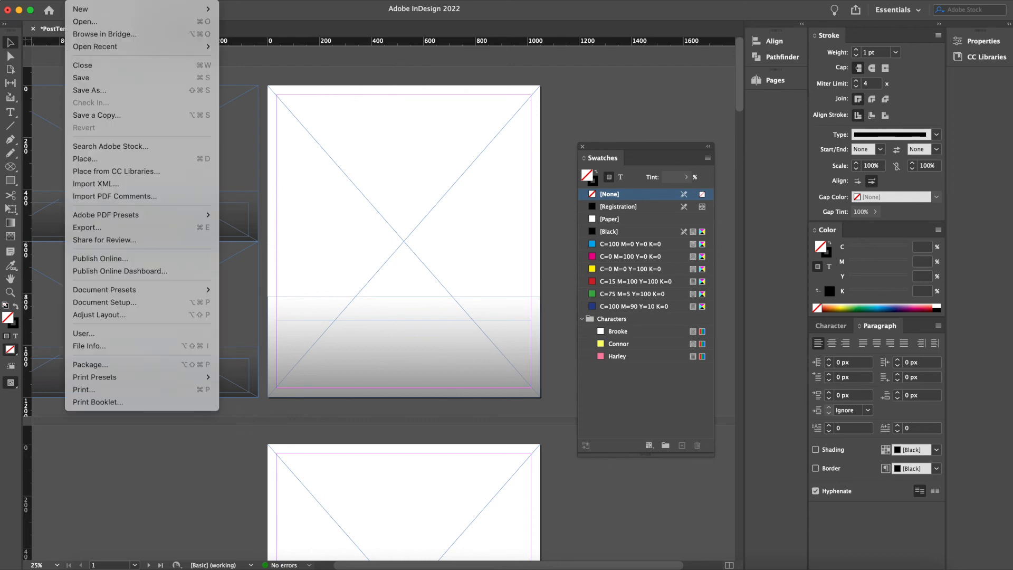
pyautogui.click(97, 229)
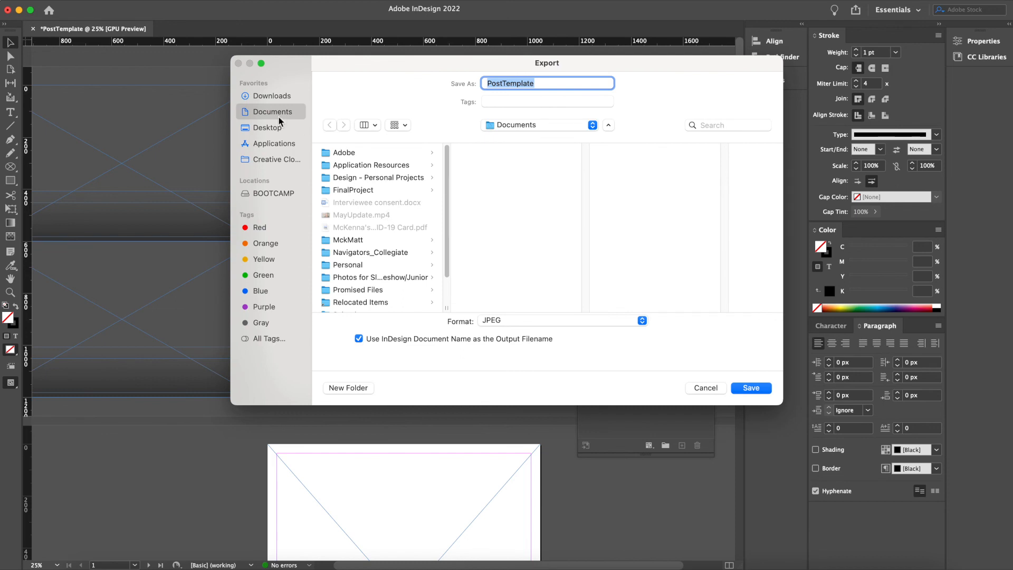
pyautogui.click(268, 96)
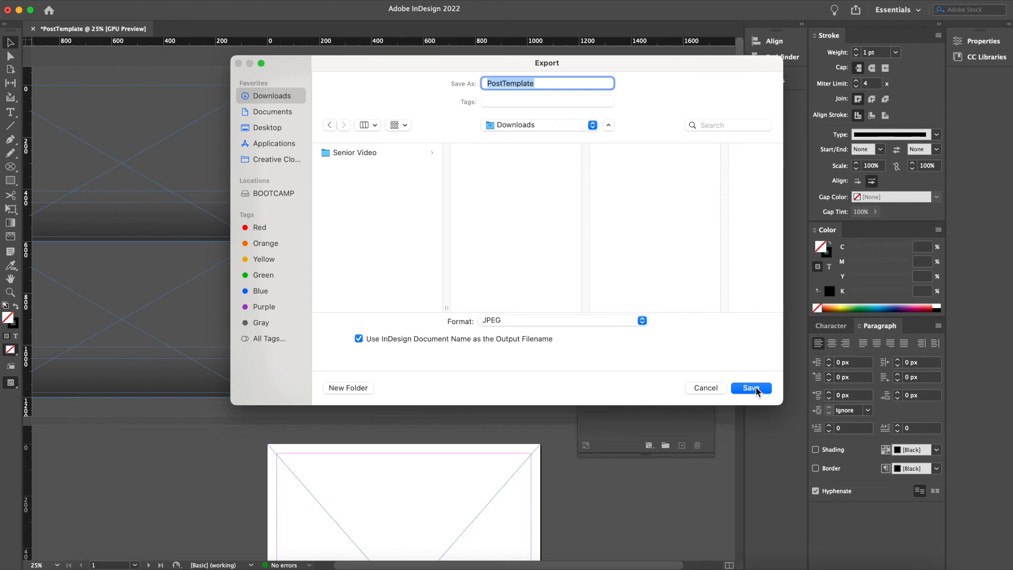
pyautogui.click(612, 322)
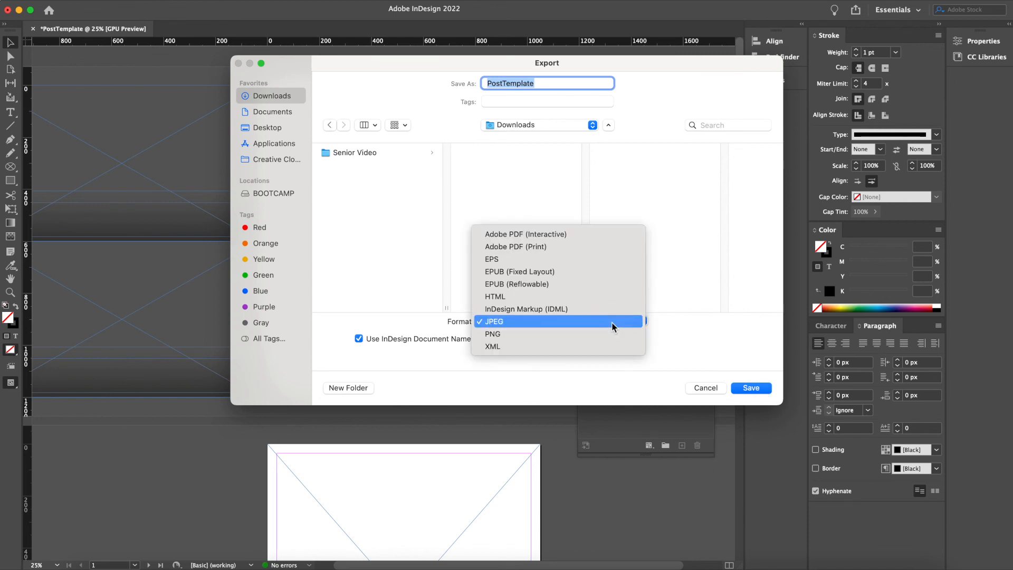
pyautogui.click(640, 320)
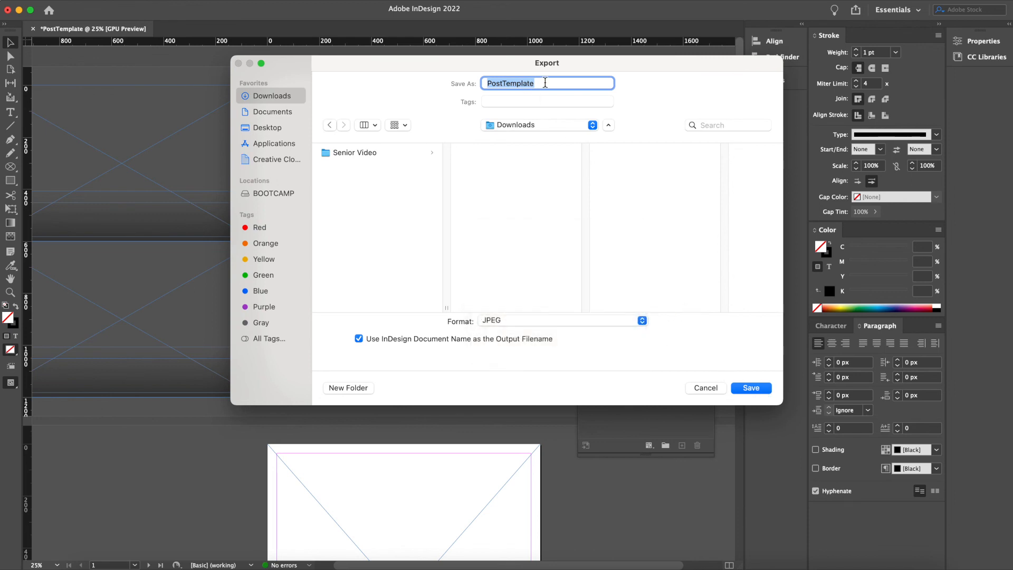
pyautogui.press('BackSpace')
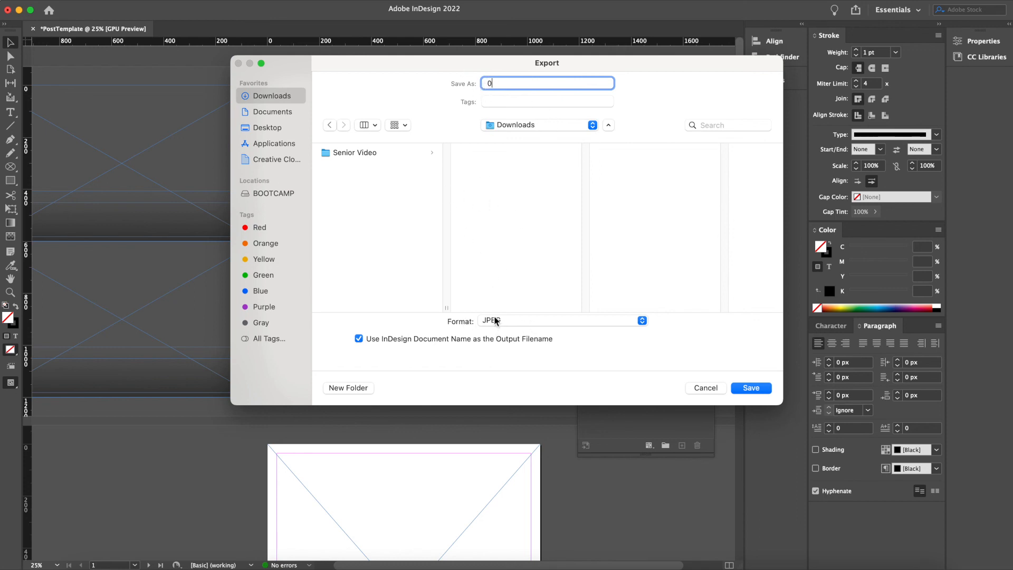
pyautogui.click(759, 390)
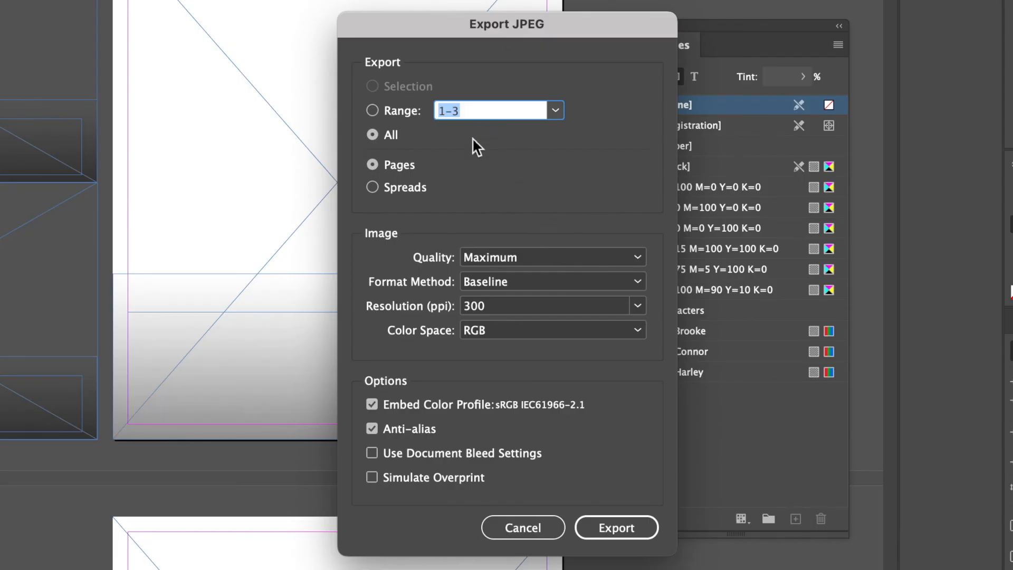
# Set the JPEG export to all pages, Maximum quality, Baseline format, 300 ppi and RGB color space, and cancel the export
pyautogui.click(390, 135)
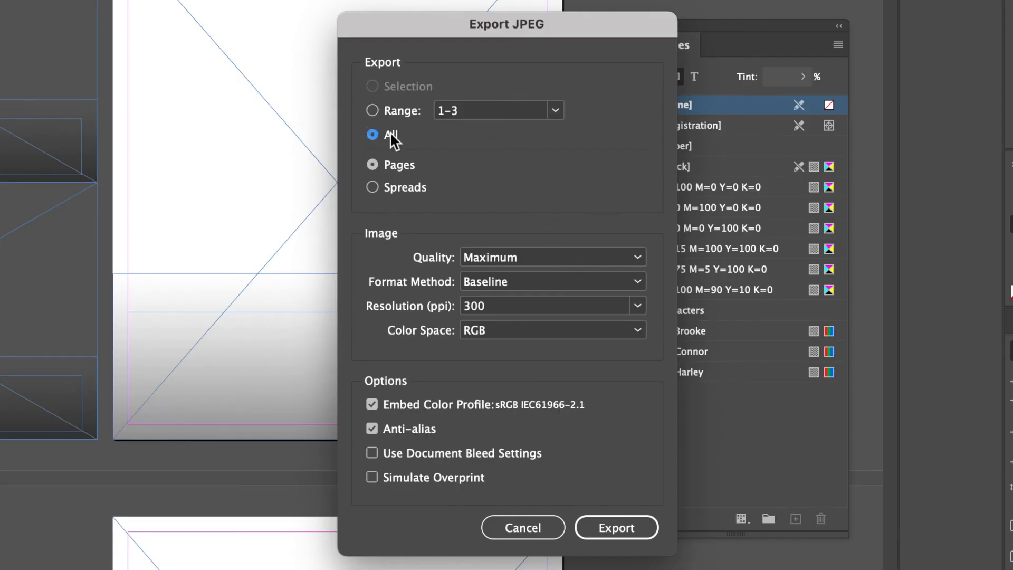
pyautogui.click(406, 165)
pyautogui.click(493, 257)
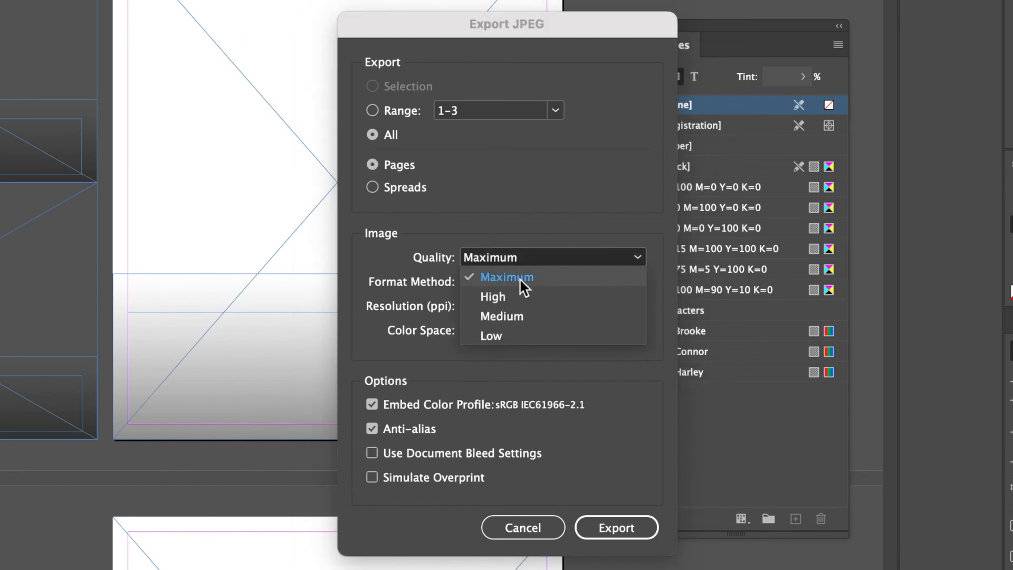
pyautogui.click(495, 277)
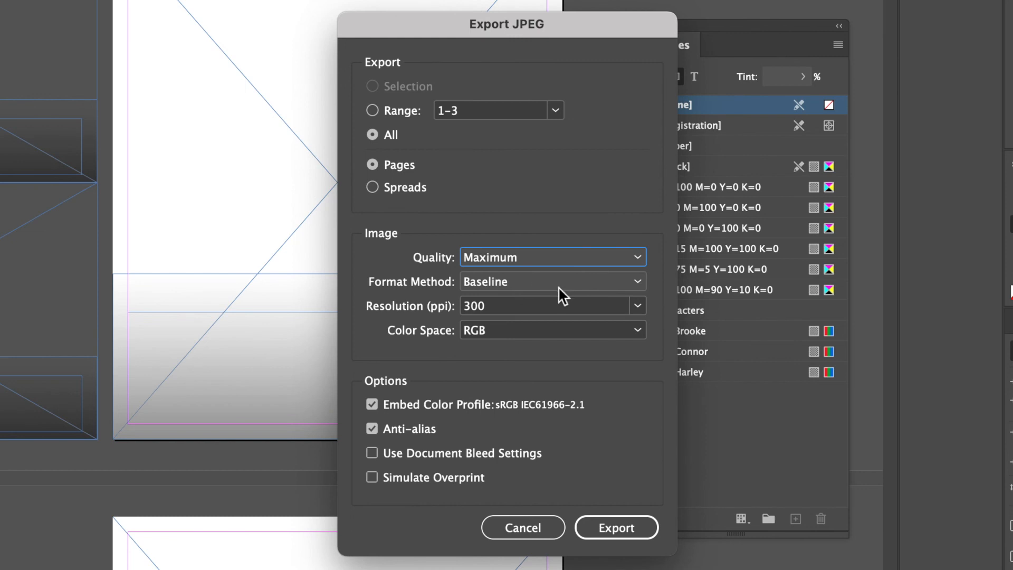
pyautogui.click(495, 283)
pyautogui.click(499, 318)
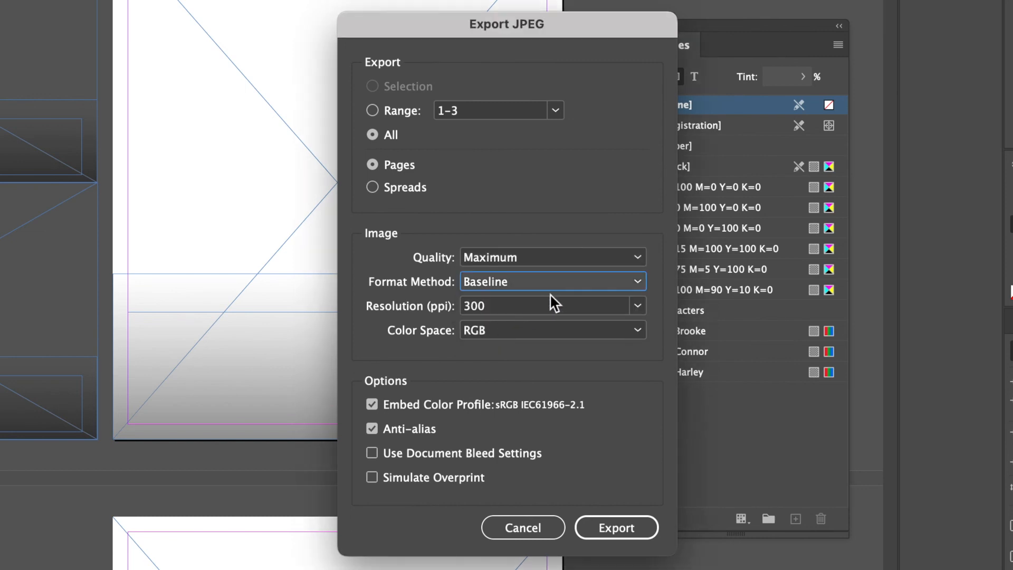
pyautogui.click(639, 304)
pyautogui.click(638, 304)
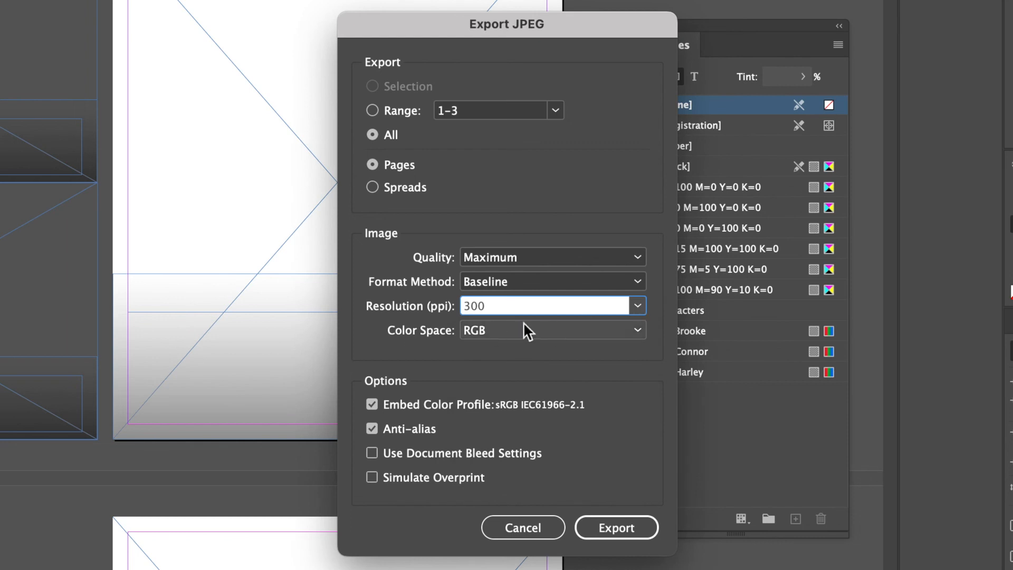
pyautogui.click(490, 331)
pyautogui.click(496, 349)
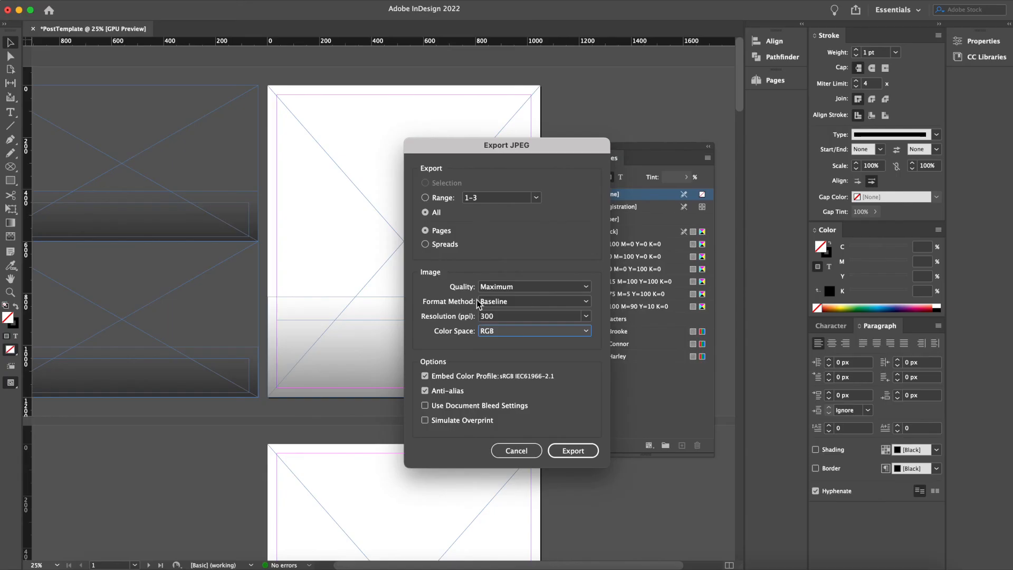
pyautogui.click(510, 451)
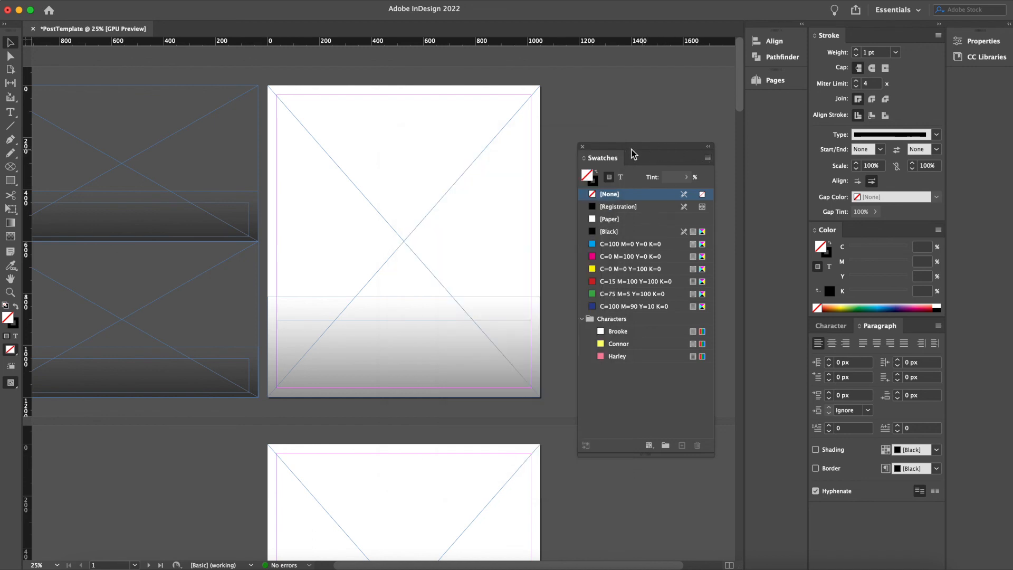
# Dock the floating Swatches panel in the same group as the Color panel
pyautogui.moveTo(607, 161); pyautogui.dragTo(857, 232)
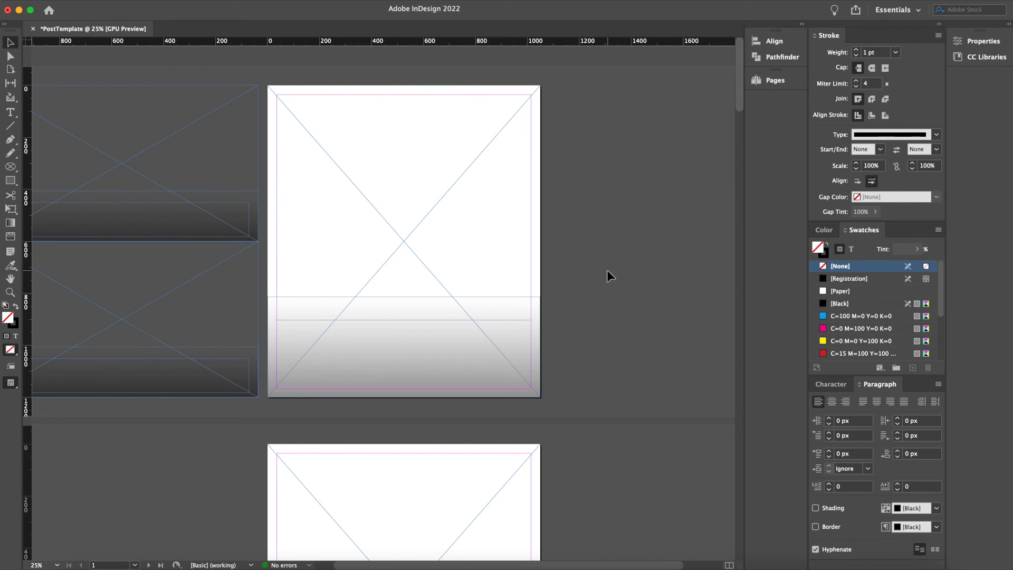
pyautogui.click(77, 0)
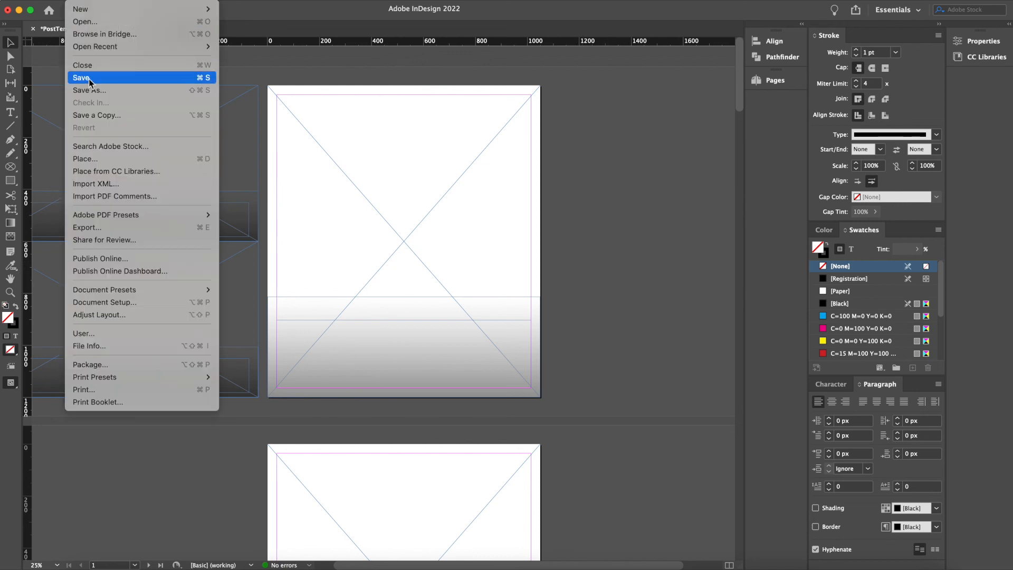
pyautogui.click(128, 94)
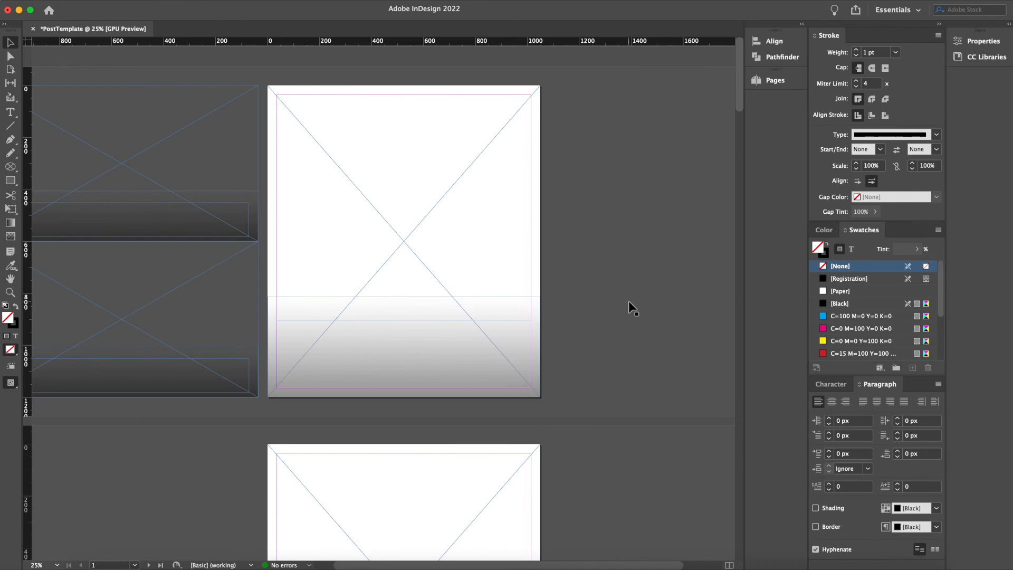
# Review the template's blank caption pages and the two-panel variant beside the first page
pyautogui.scroll(-20, 628, 301)
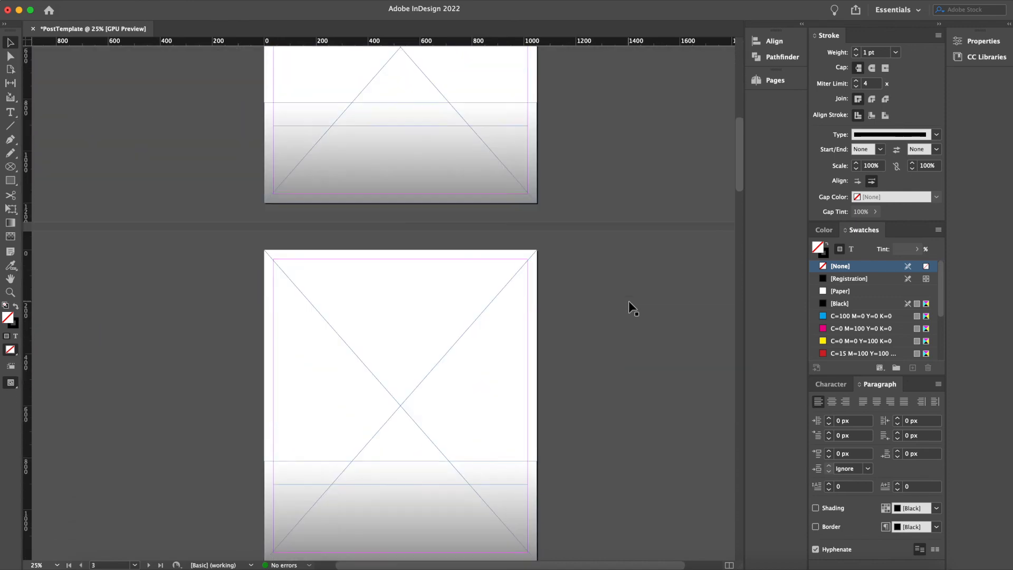
pyautogui.scroll(20, 629, 301)
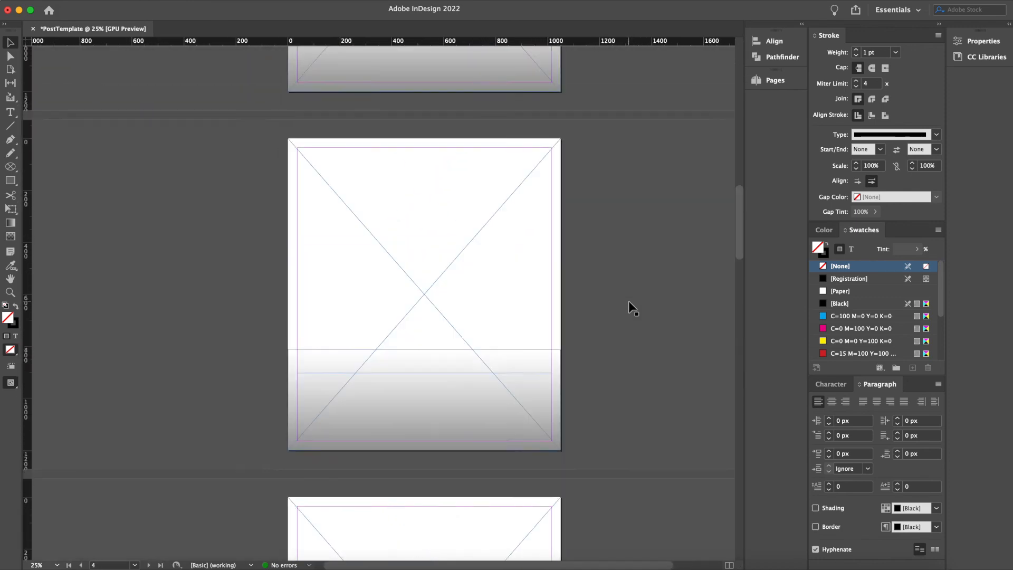
pyautogui.click(443, 211)
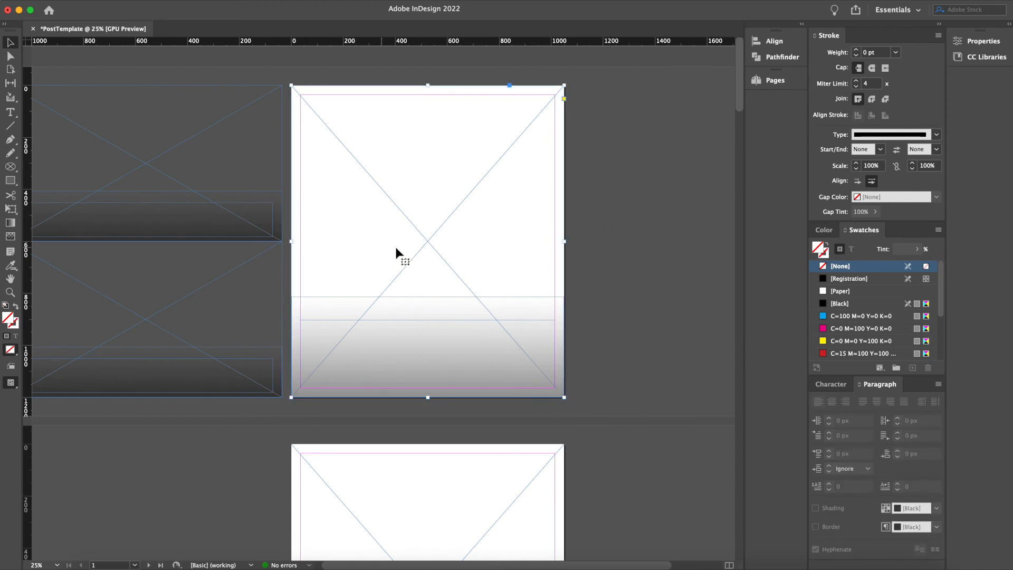
pyautogui.scroll(-4, 438, 368)
pyautogui.scroll(3, 439, 368)
pyautogui.click(169, 208)
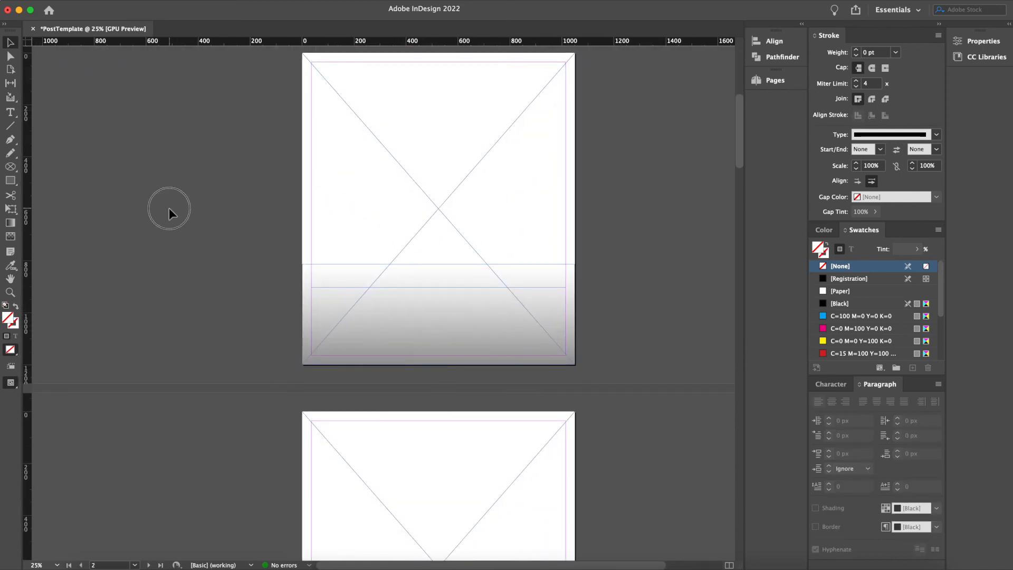
pyautogui.scroll(-4, 169, 208)
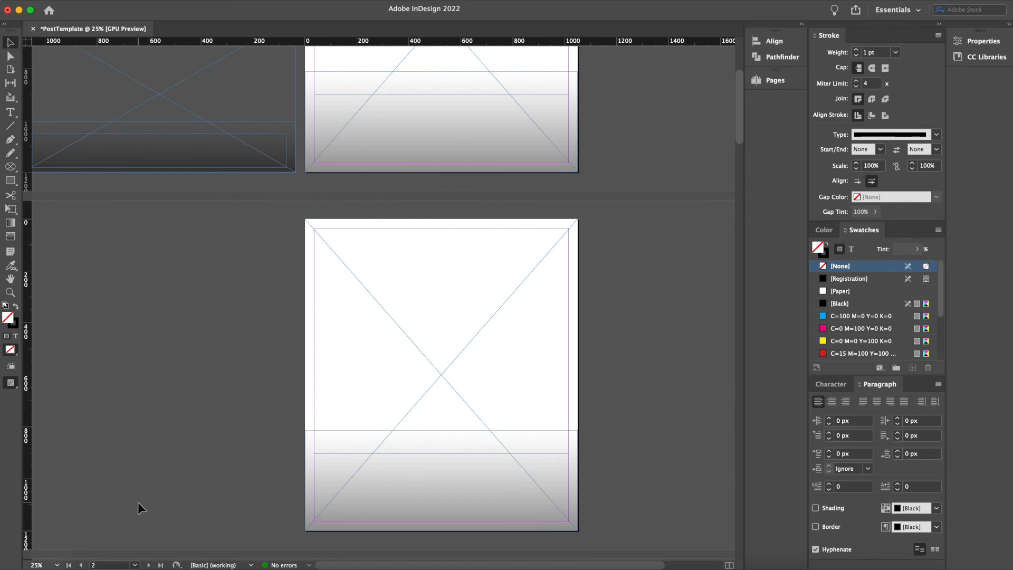
pyautogui.scroll(-3, 318, 395)
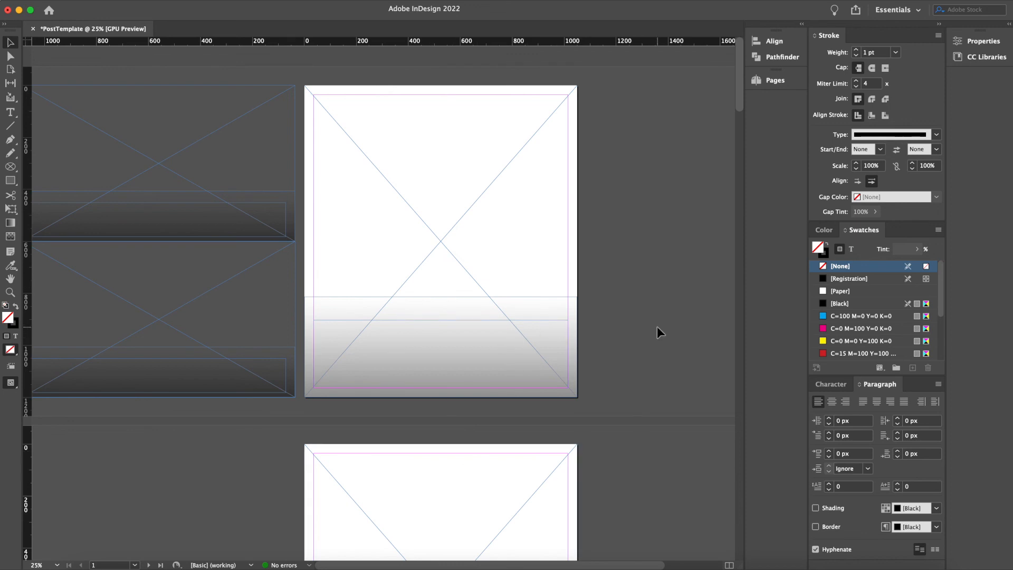
# Switch to the web browser and close the image search for pink hex codes
pyautogui.hotkey('ctrl', 'Right')
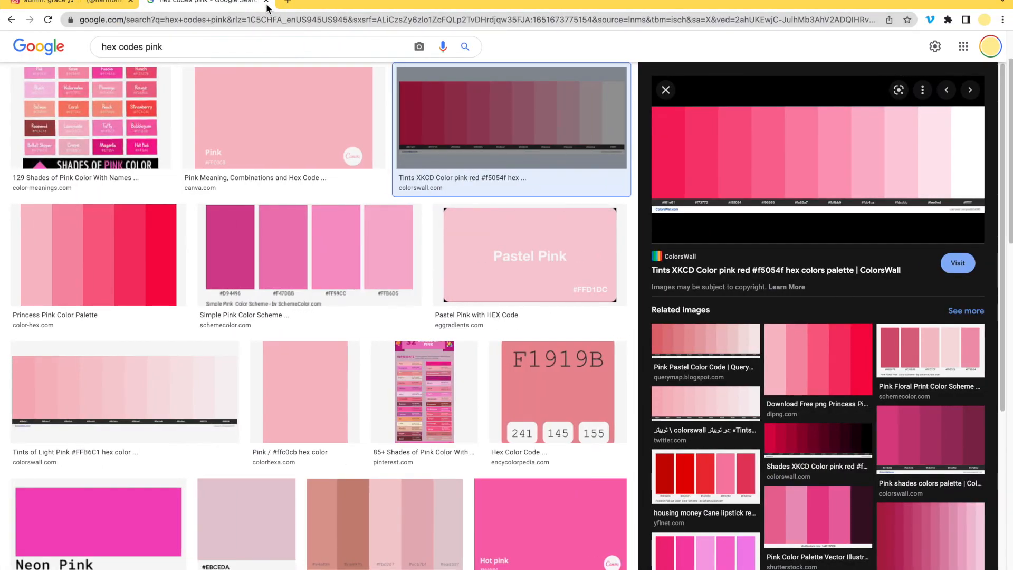
pyautogui.click(266, 6)
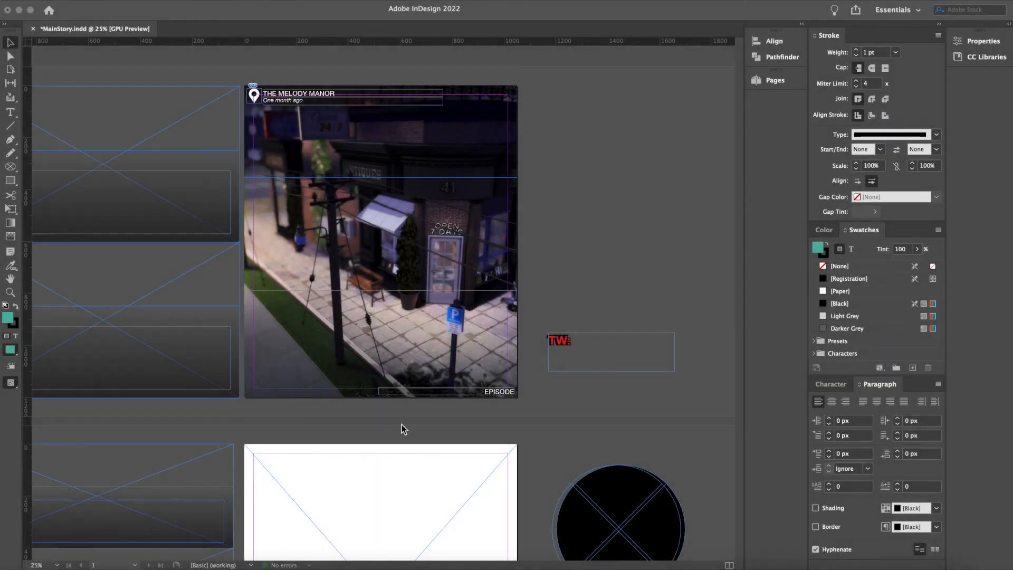
# Switch to MainStory.indd in InDesign and examine its cover page with the street photo at 50% zoom
pyautogui.click(401, 424)
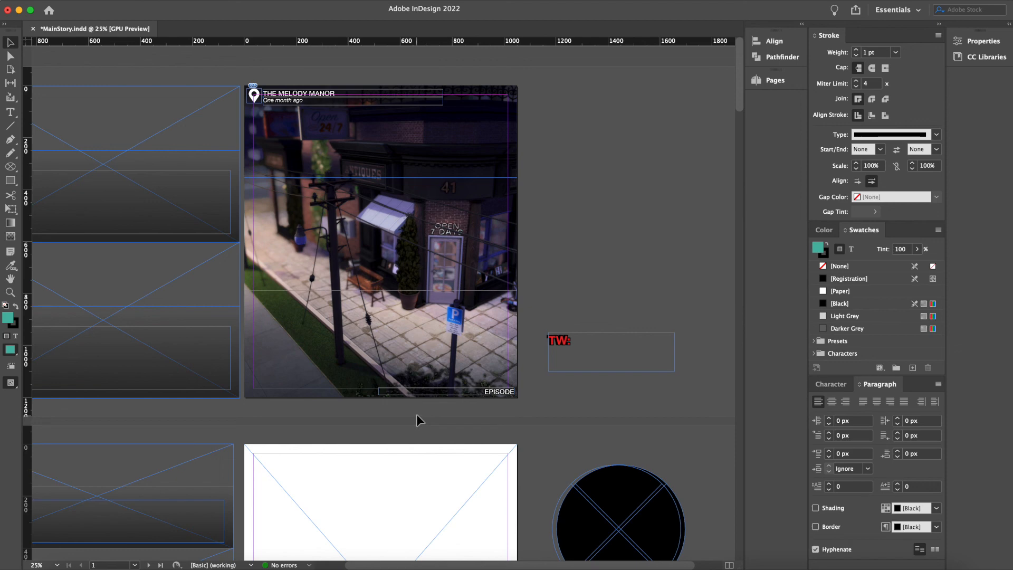
pyautogui.press('super+equal')
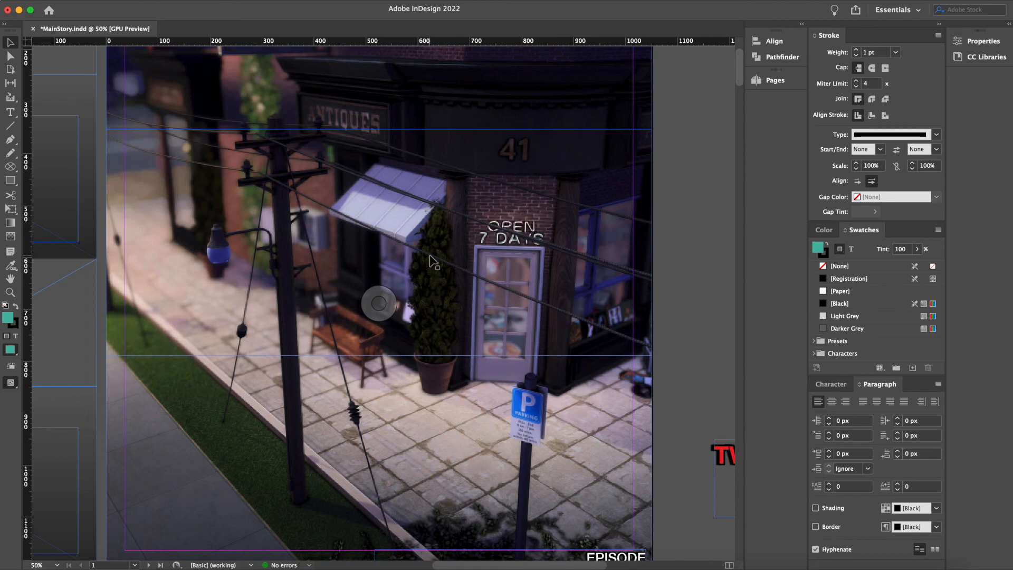
# Inspect how sharply the street photo on the cover page is displayed, from the shop signs down to the pavement
pyautogui.scroll(2, 424, 261)
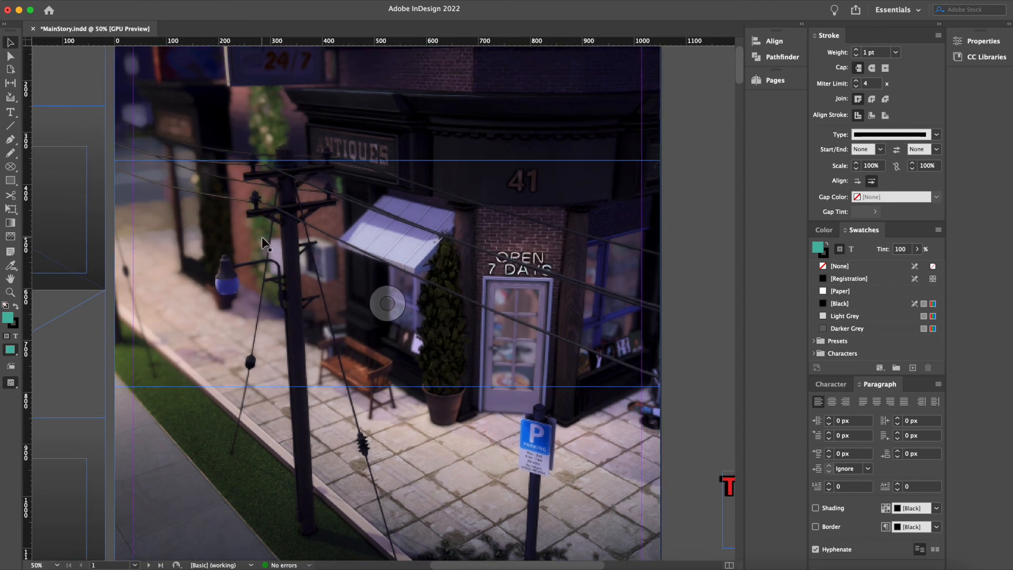
pyautogui.scroll(2, 262, 238)
pyautogui.hscroll(-2, 227, 211)
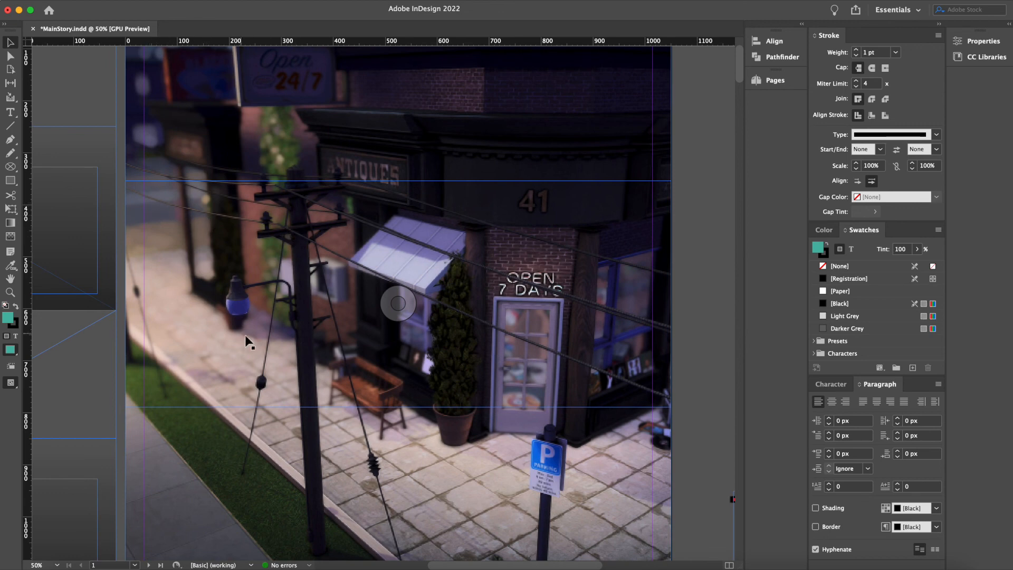
pyautogui.scroll(3, 317, 363)
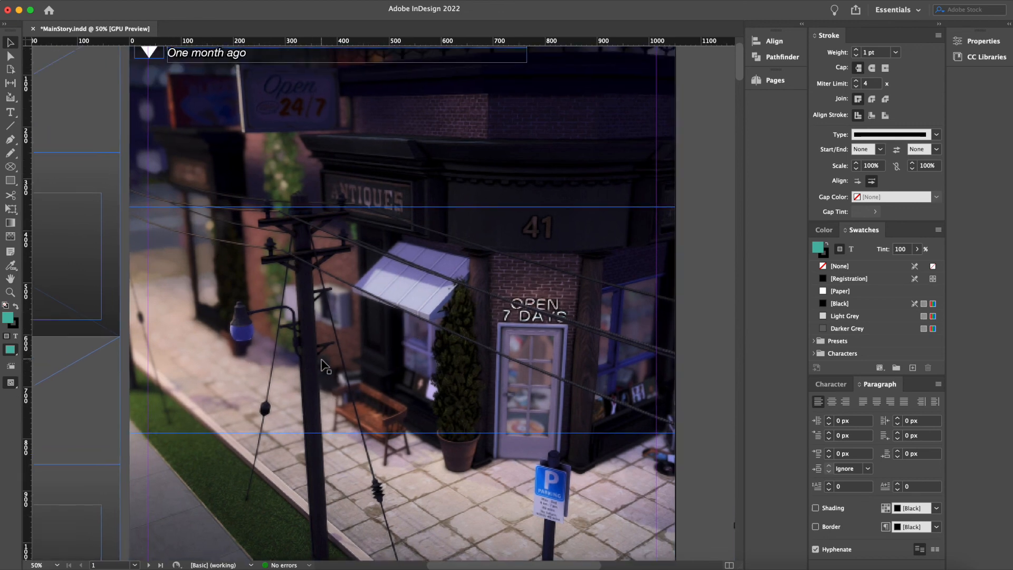
pyautogui.scroll(-3, 325, 365)
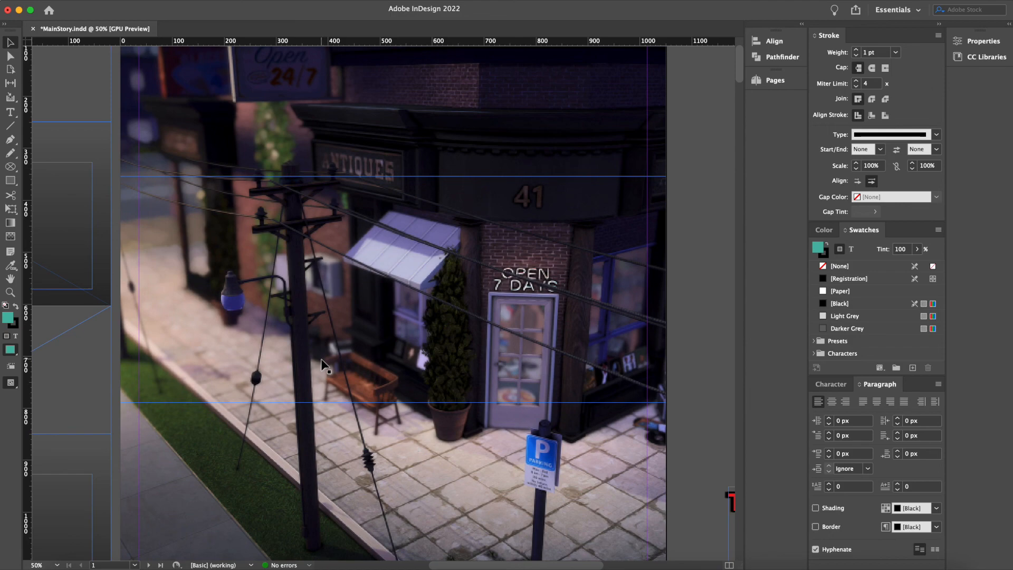
pyautogui.scroll(7, 321, 361)
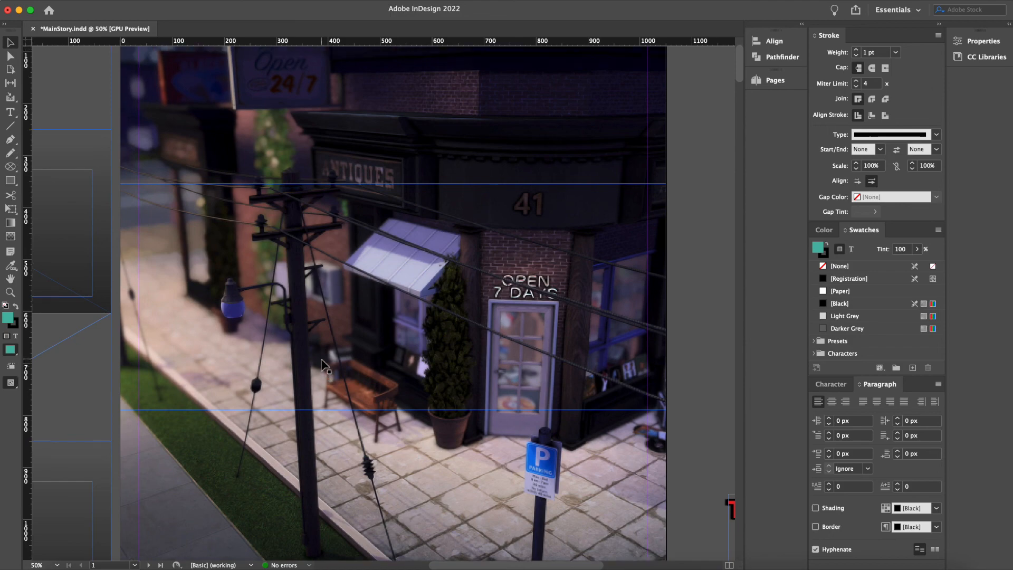
pyautogui.scroll(-8, 321, 361)
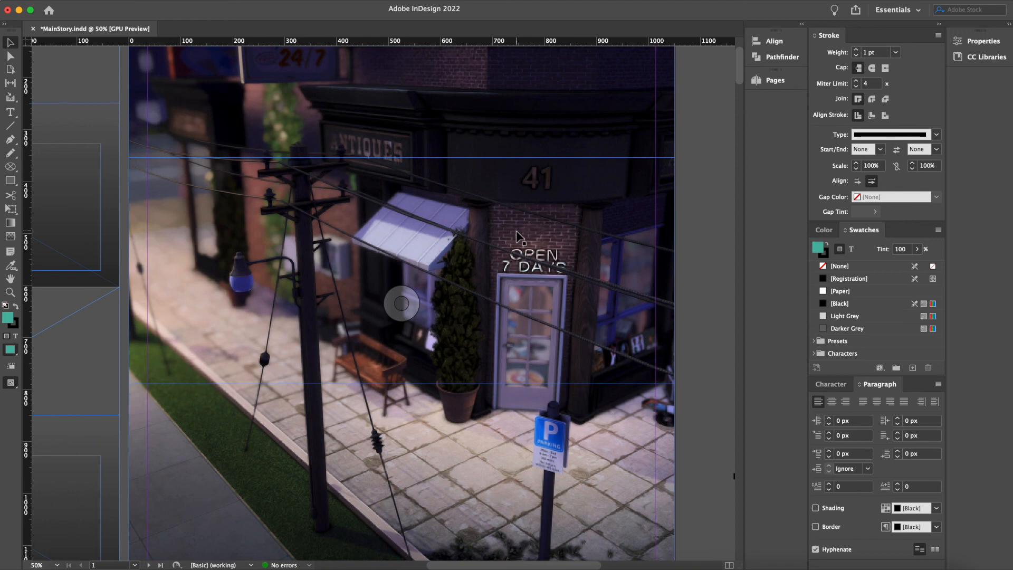
# Set the document's display performance to High Quality Display and view the whole cover page with its surrounding pasteboard at 25% zoom
pyautogui.click(251, 1)
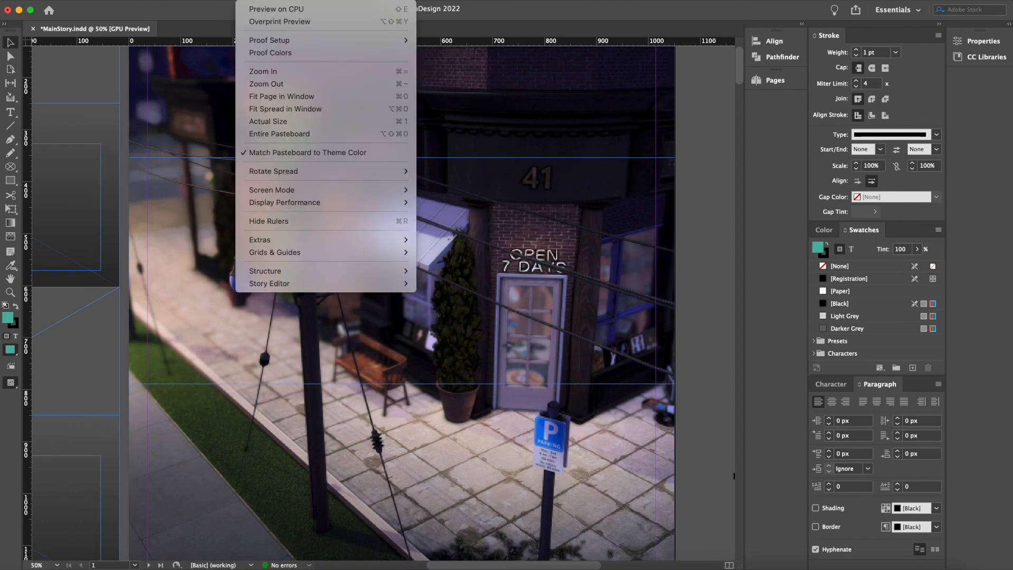
pyautogui.moveTo(268, 171)
pyautogui.moveTo(275, 208)
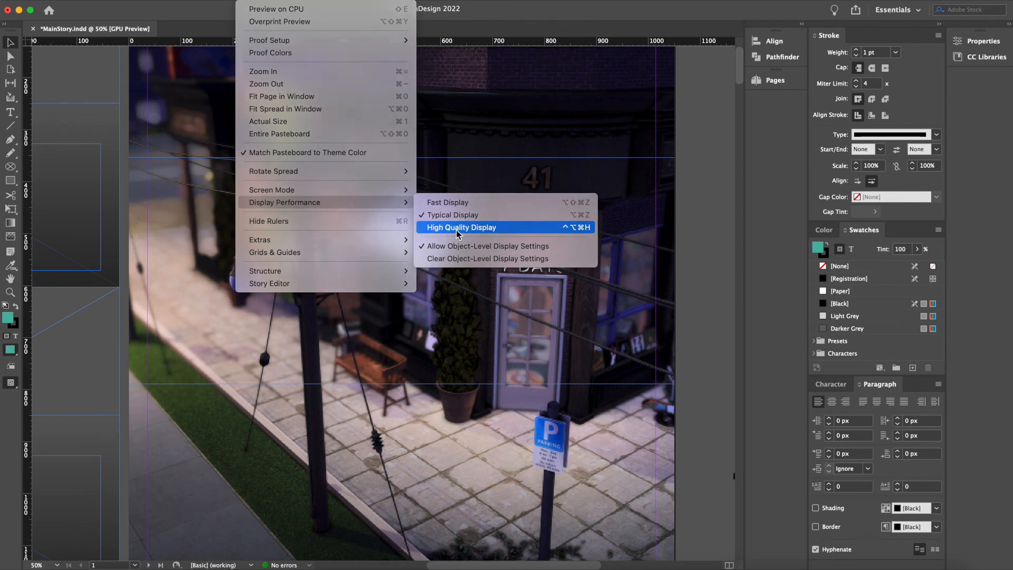
pyautogui.click(449, 228)
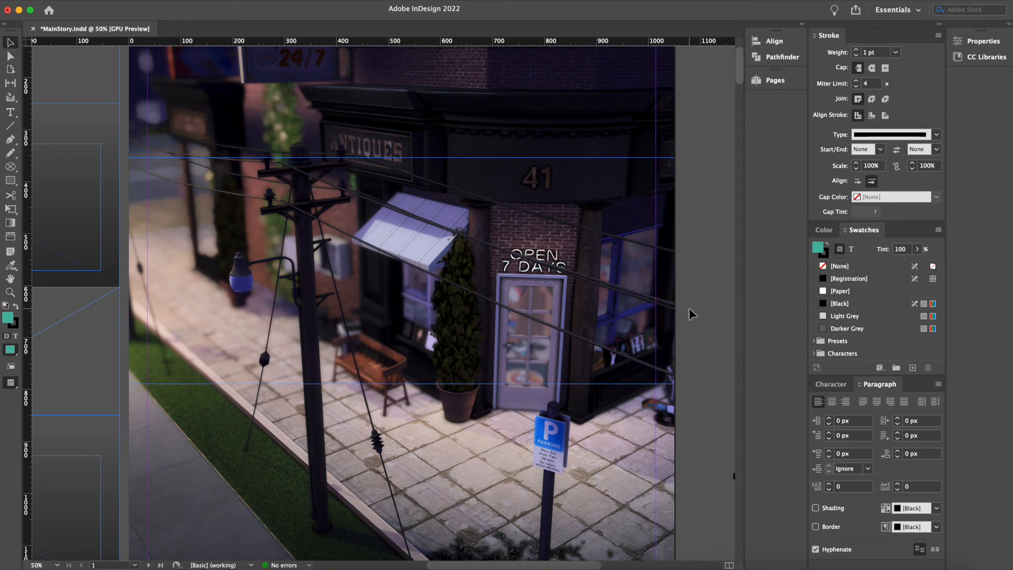
pyautogui.press('super+0')
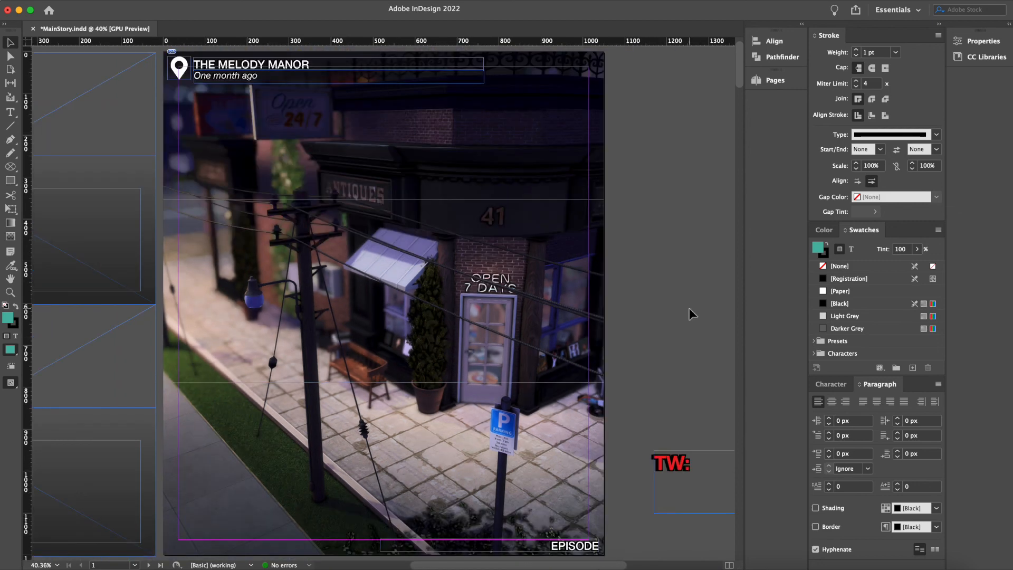
pyautogui.press('super+minus')
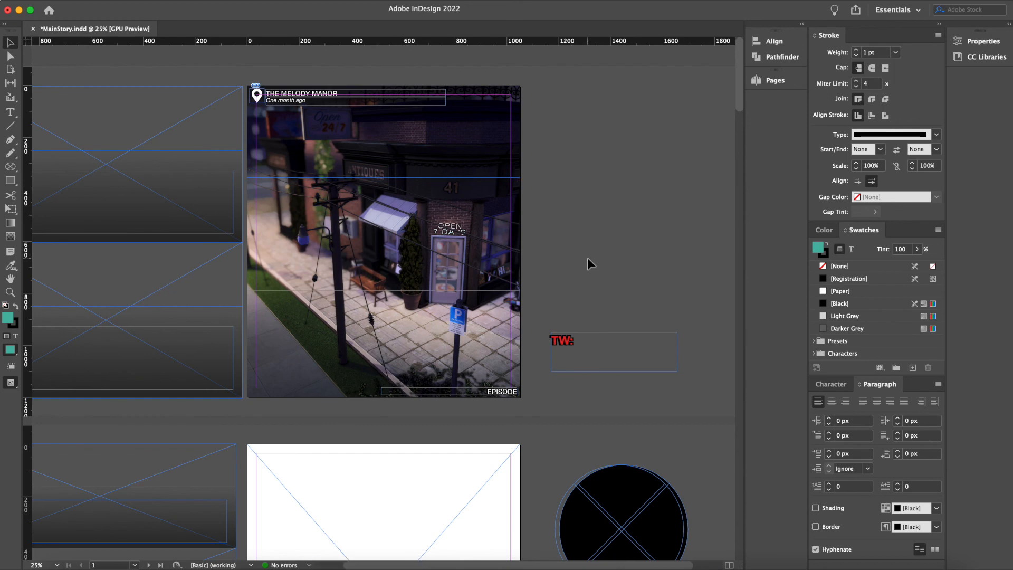